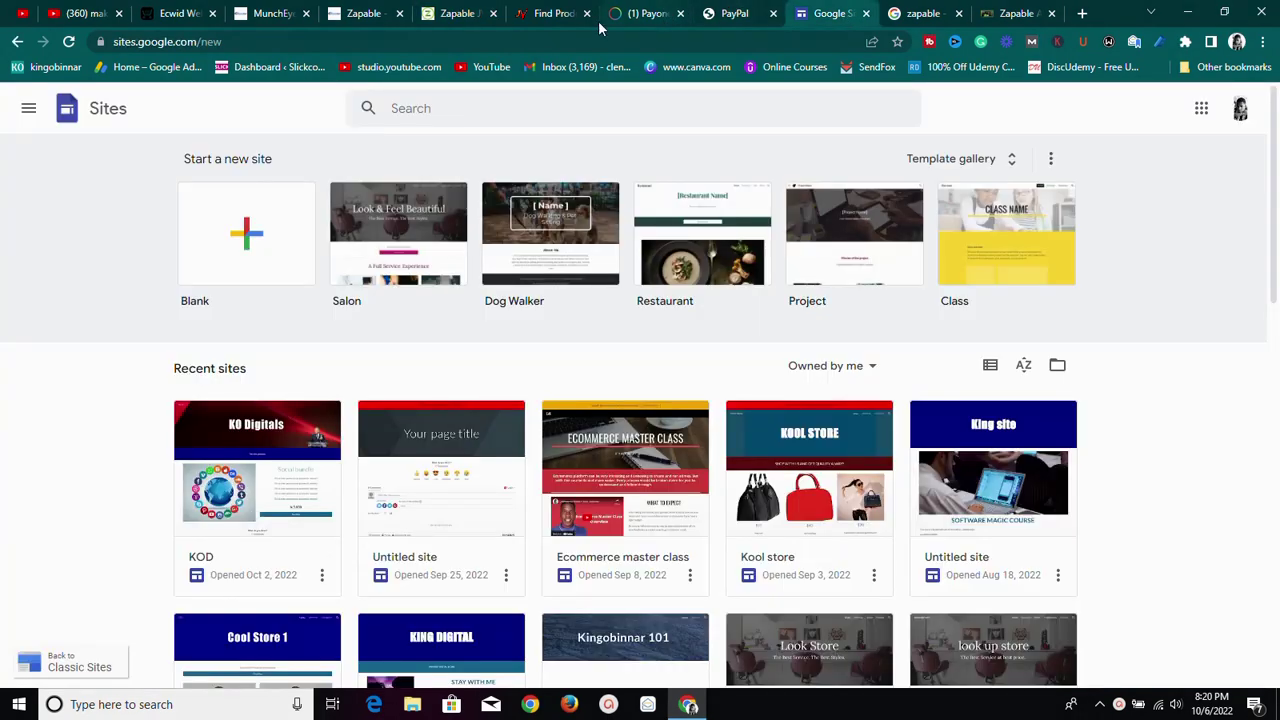
Step: Cycle through the Payoneer, zapable search and Google Sites tabs, then bring up JVZoo's Find Products listings
left_click(640, 14)
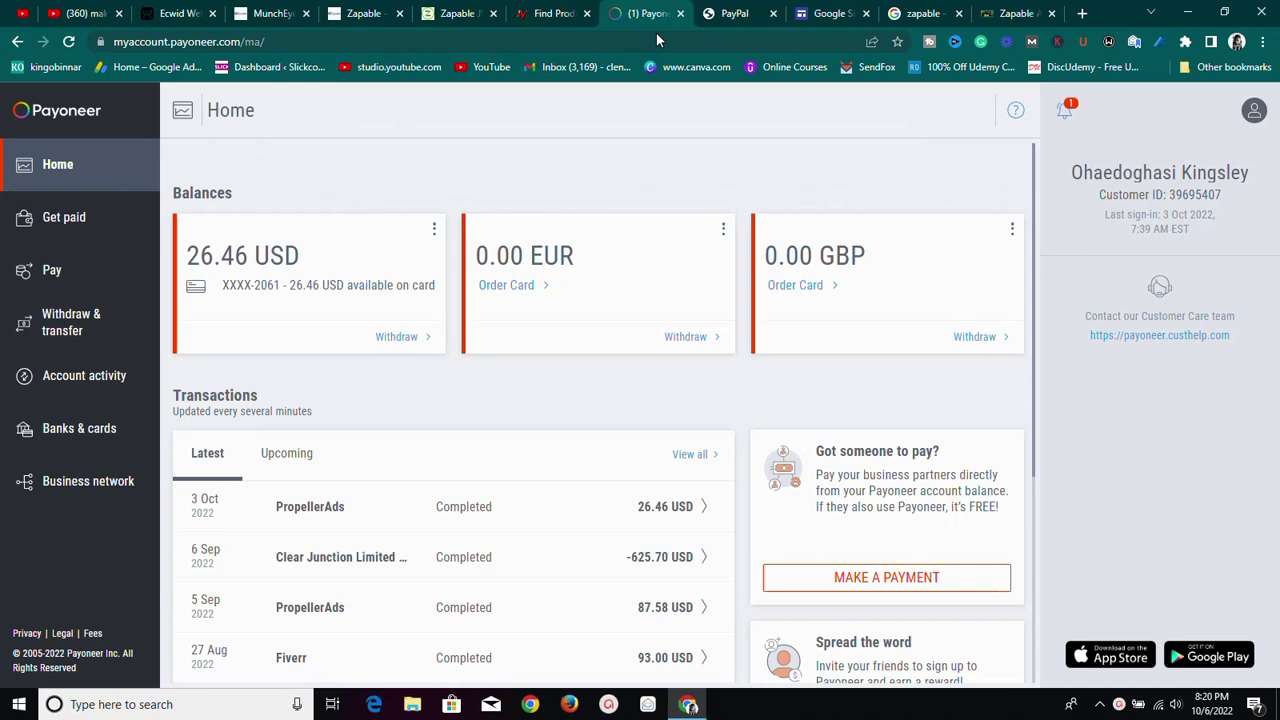
left_click(907, 17)
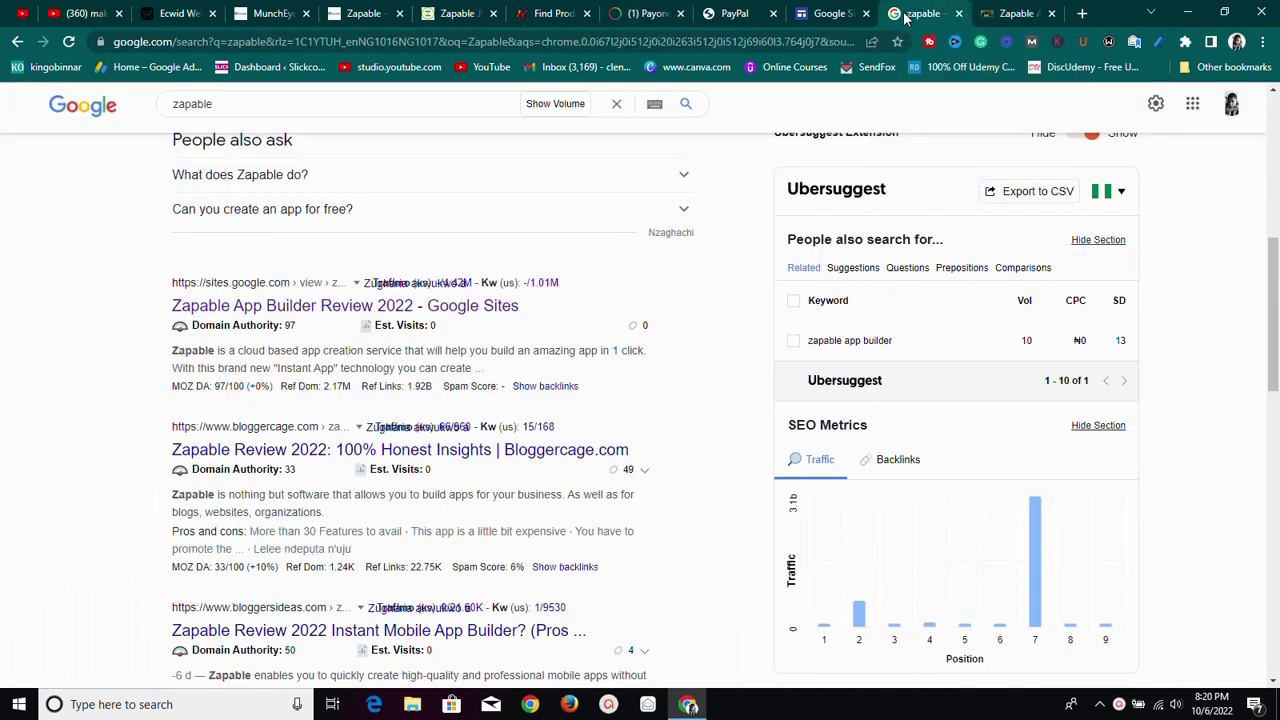
left_click(805, 14)
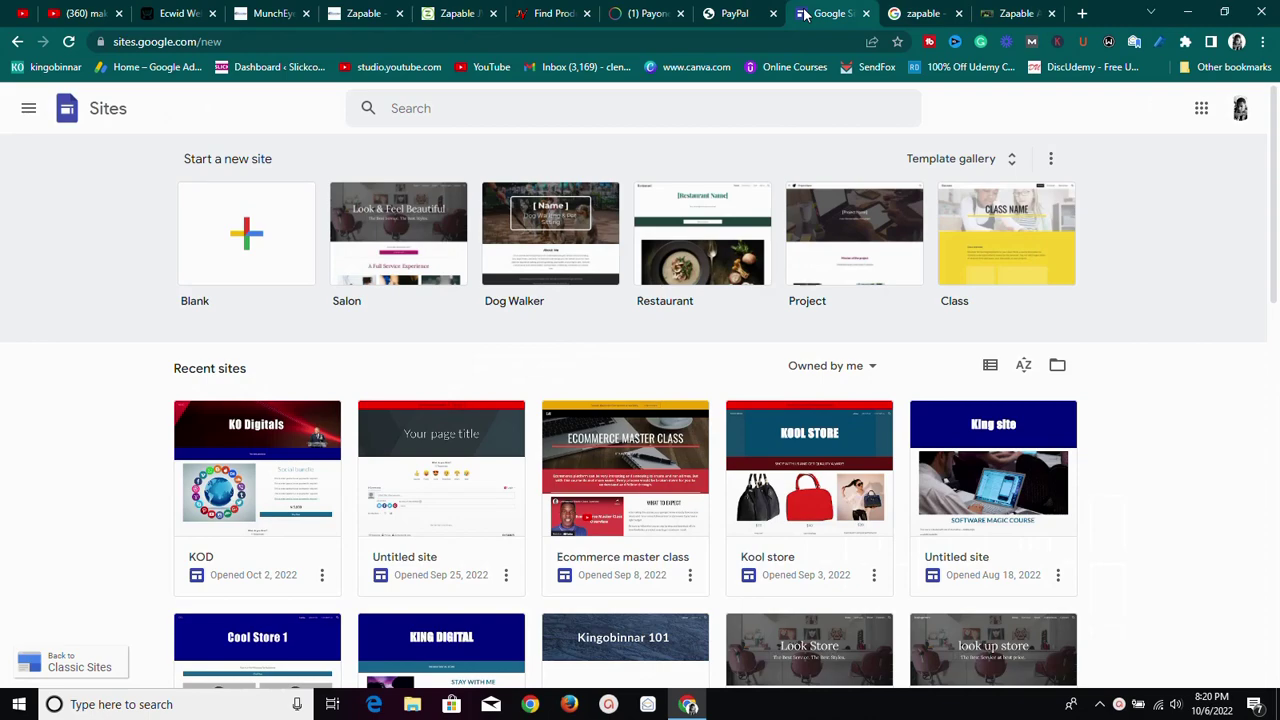
scroll(210, 287, "down", 6)
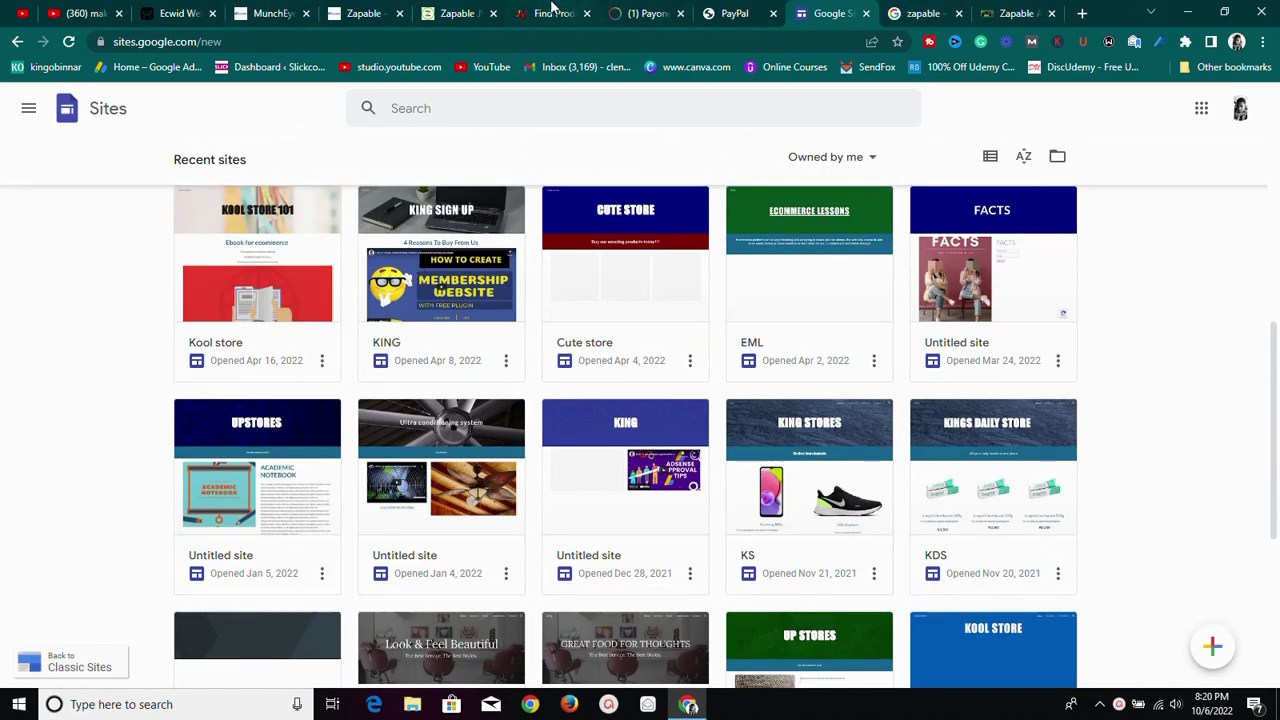
left_click(551, 10)
scroll(629, 363, "down", 7)
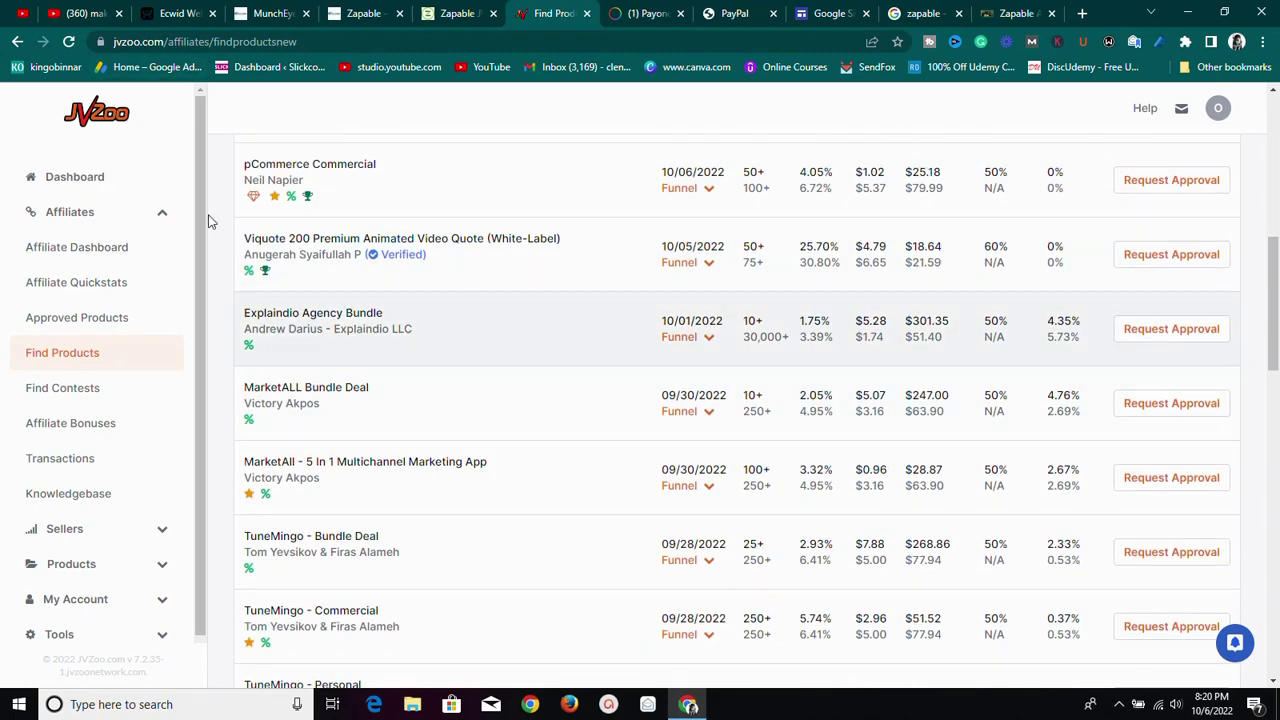
Step: Pass by the Ecwid partners dashboard and show the Payoneer home with USD, EUR and GBP balances
left_click(180, 13)
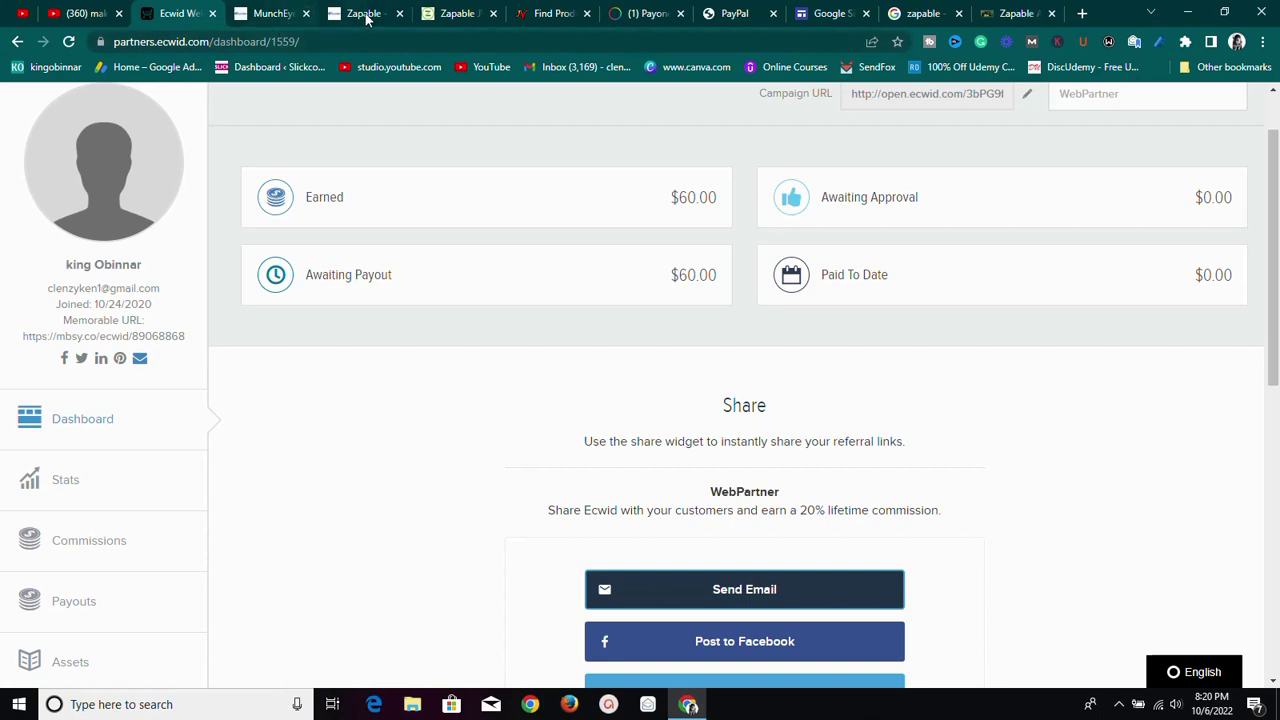
left_click(616, 15)
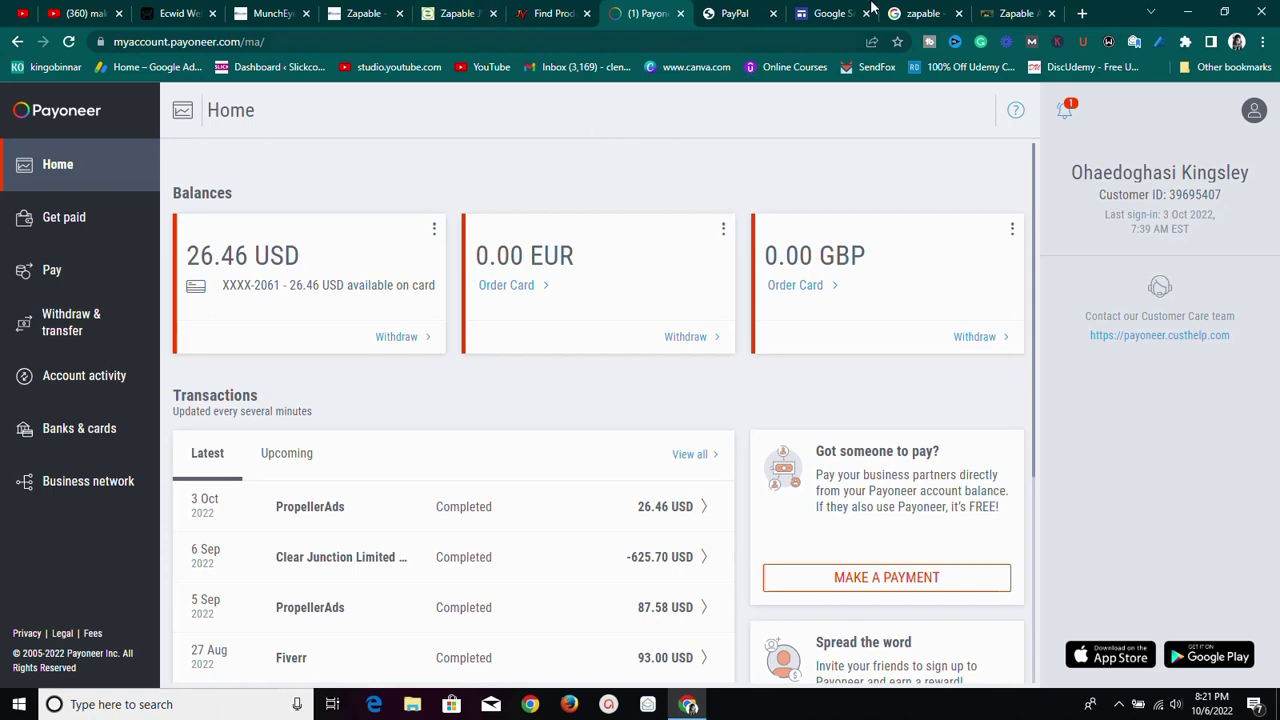
Step: Skim the Google Sites recent-sites list, then return to the 'zapable' search results and scroll them
left_click(818, 12)
scroll(617, 233, "down", 4)
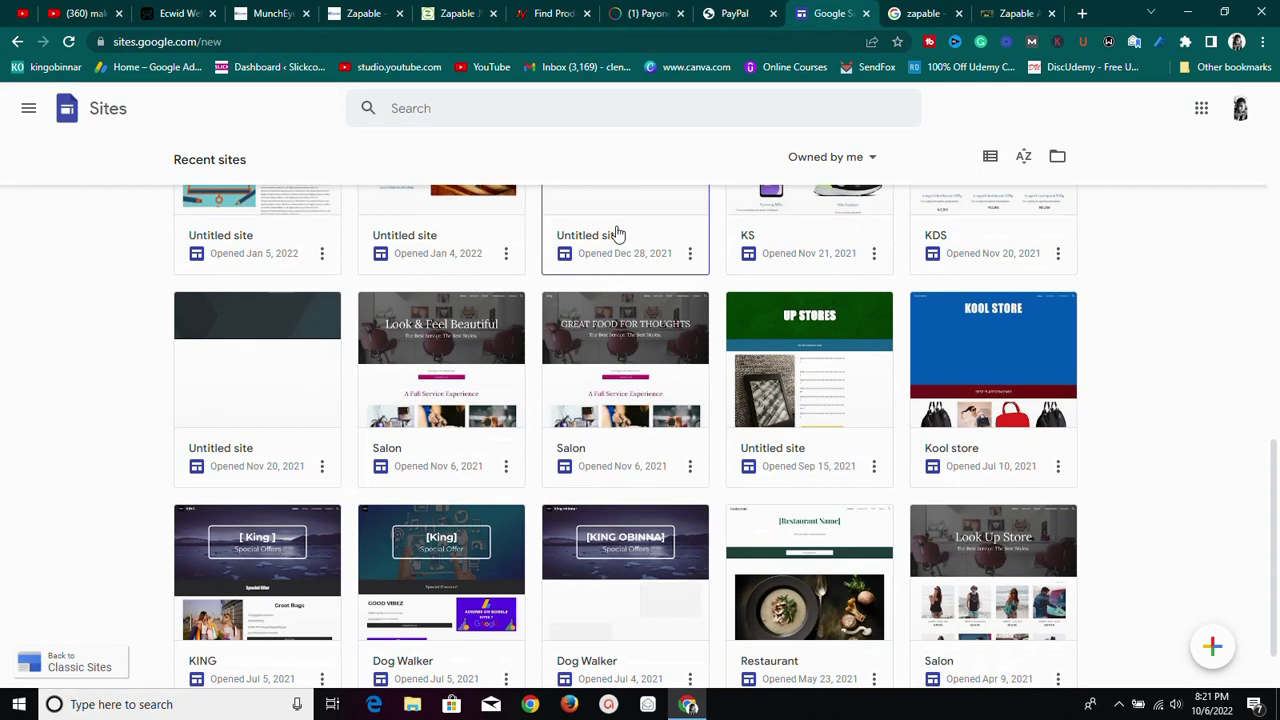
scroll(617, 233, "up", 3)
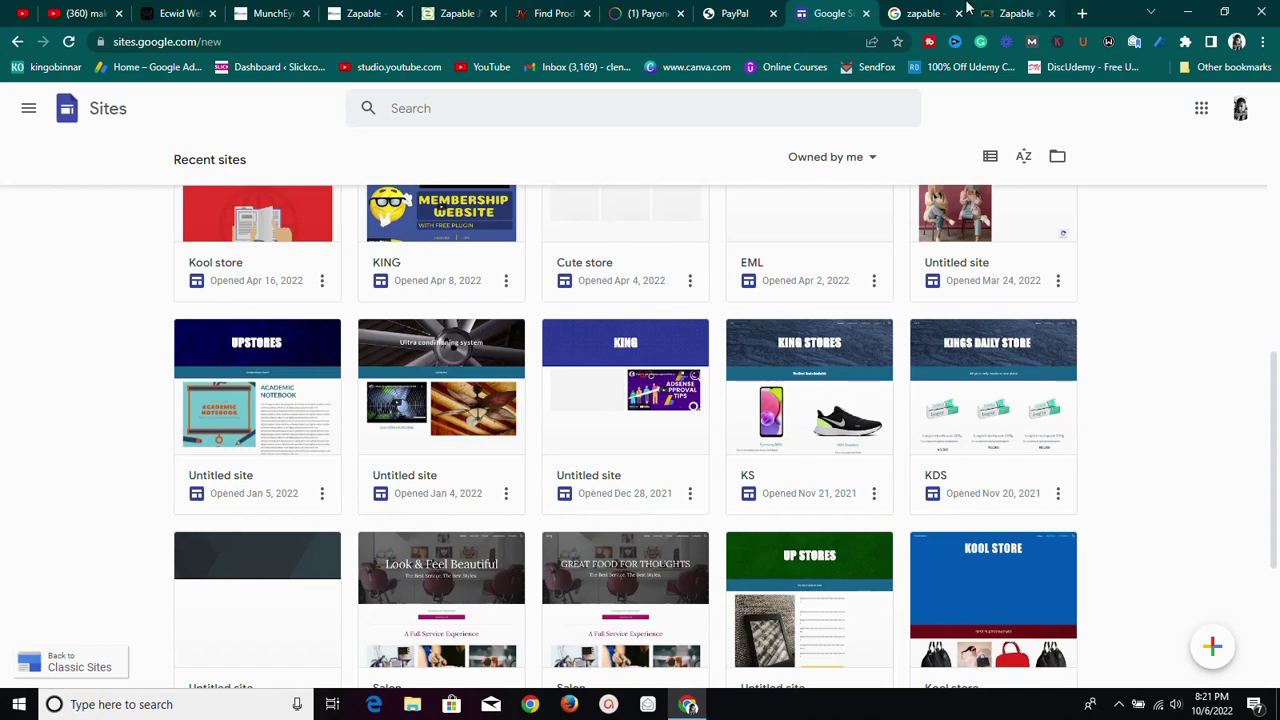
left_click(924, 13)
scroll(457, 329, "down", 5)
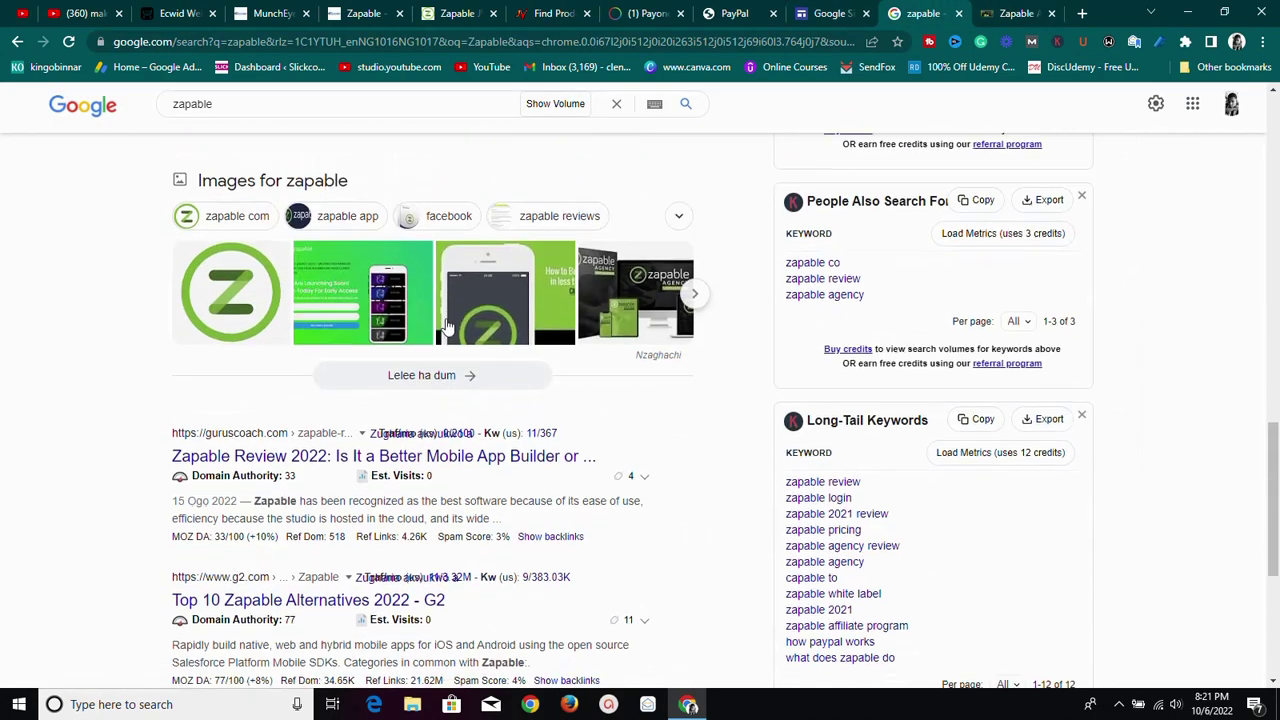
scroll(447, 328, "down", 4)
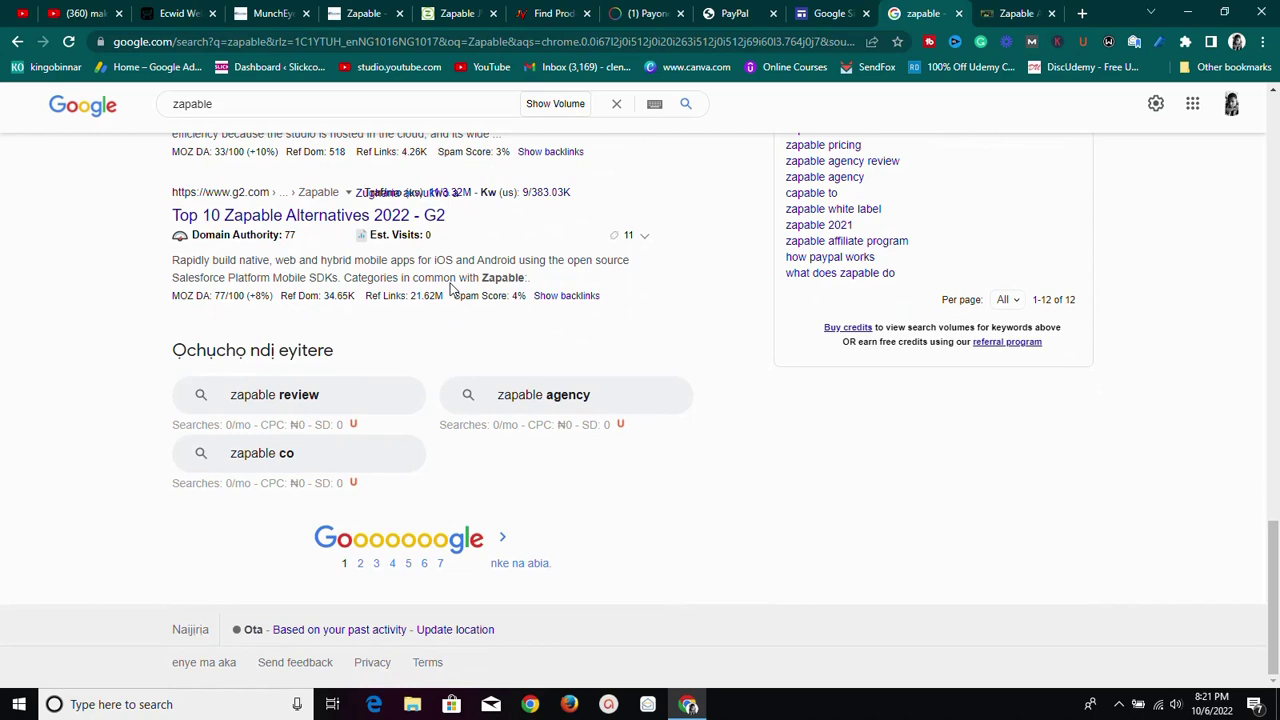
scroll(450, 288, "up", 3)
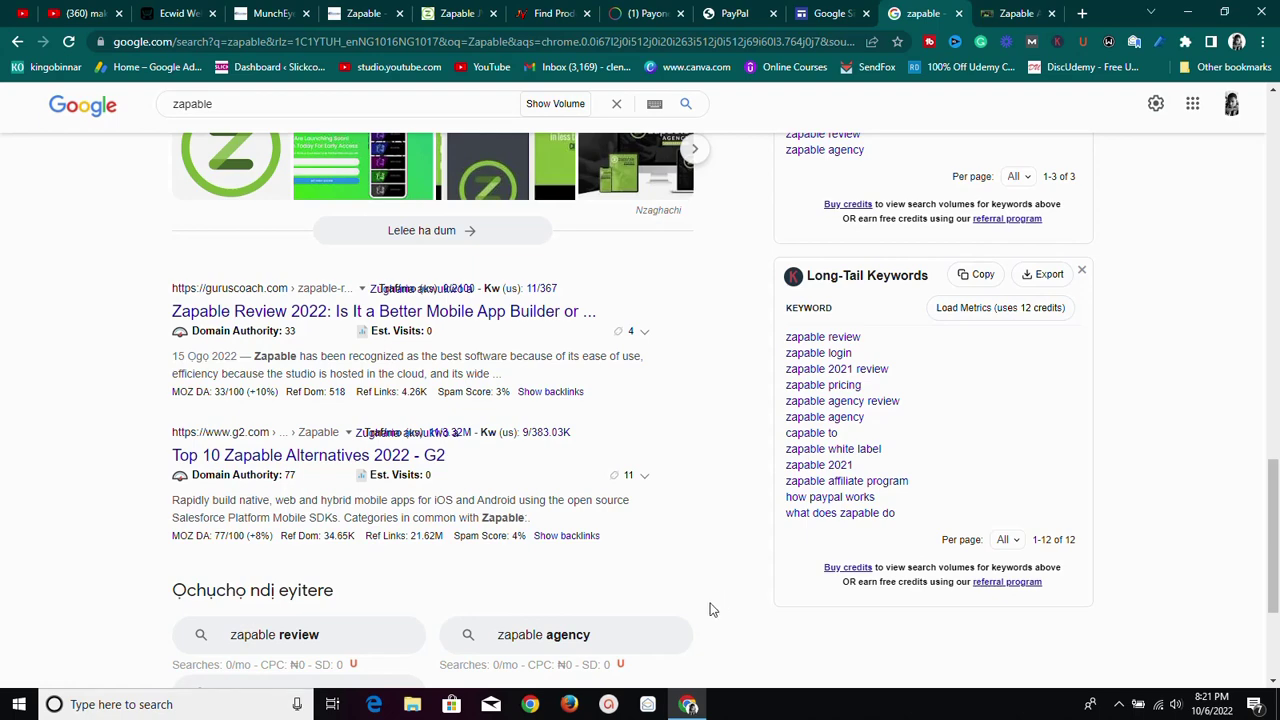
scroll(722, 605, "up", 3)
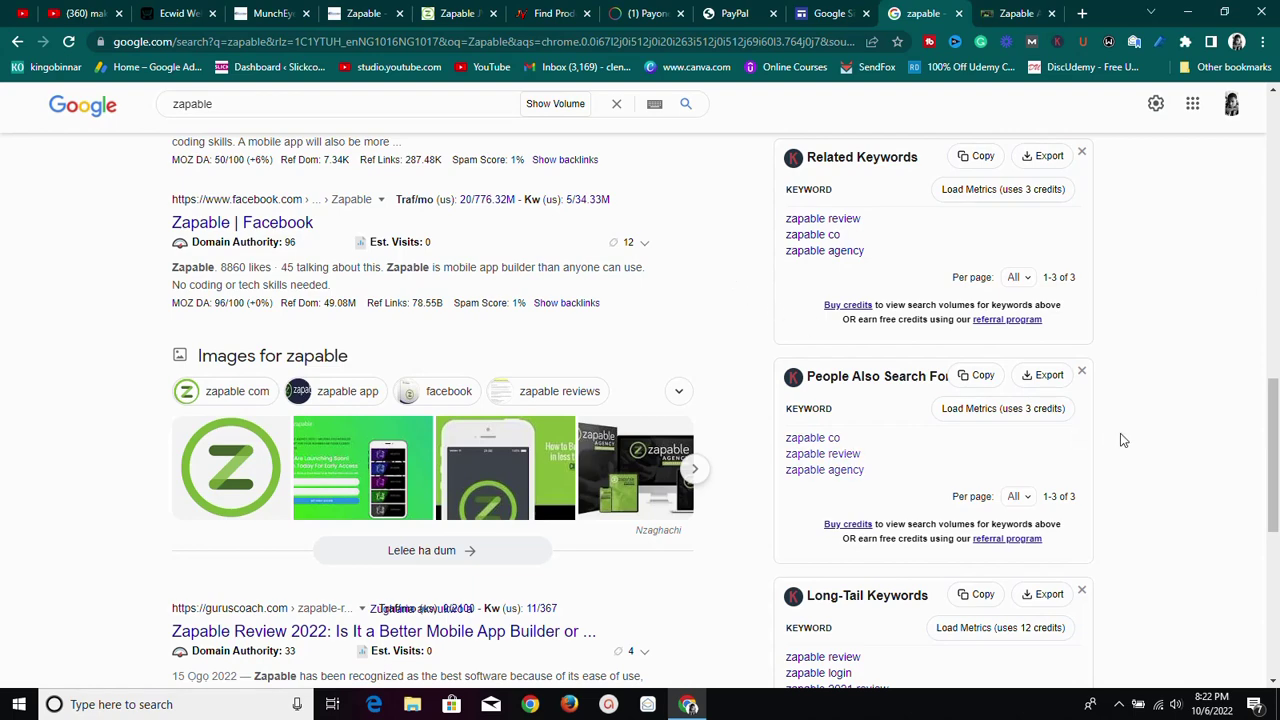
scroll(1121, 439, "up", 3)
scroll(1125, 440, "up", 1)
scroll(1125, 447, "down", 2)
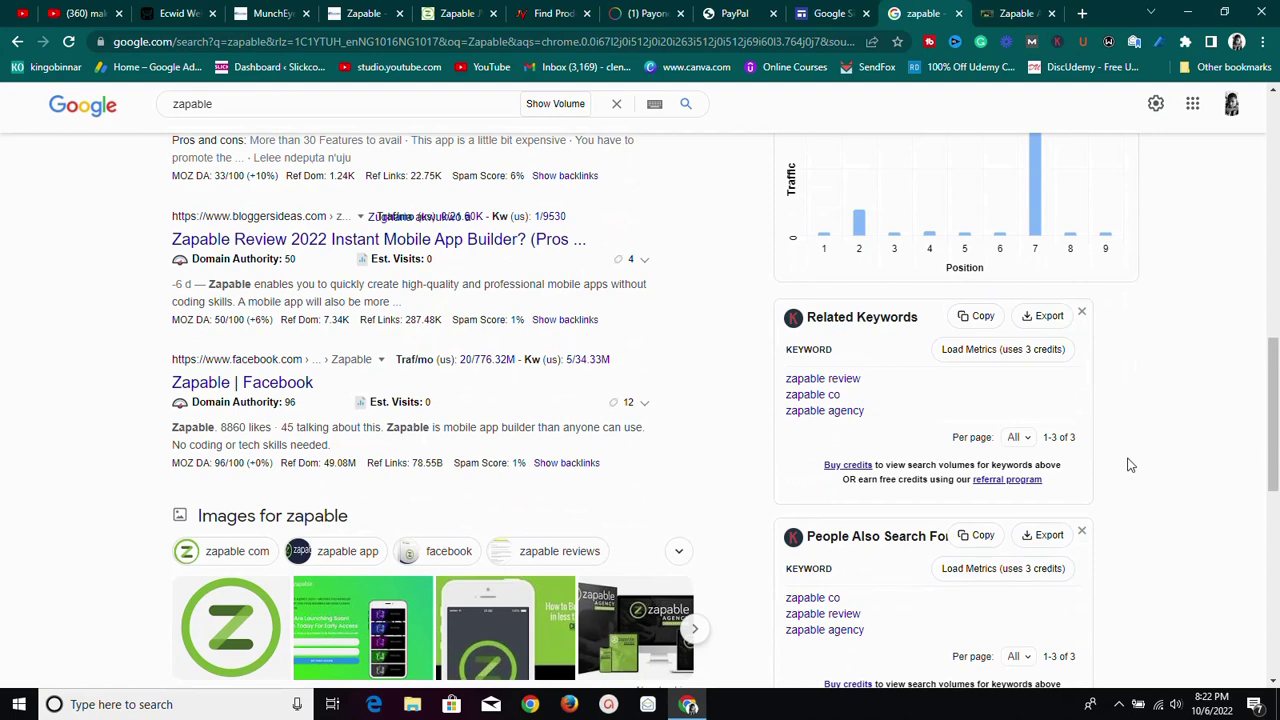
scroll(1130, 465, "down", 2)
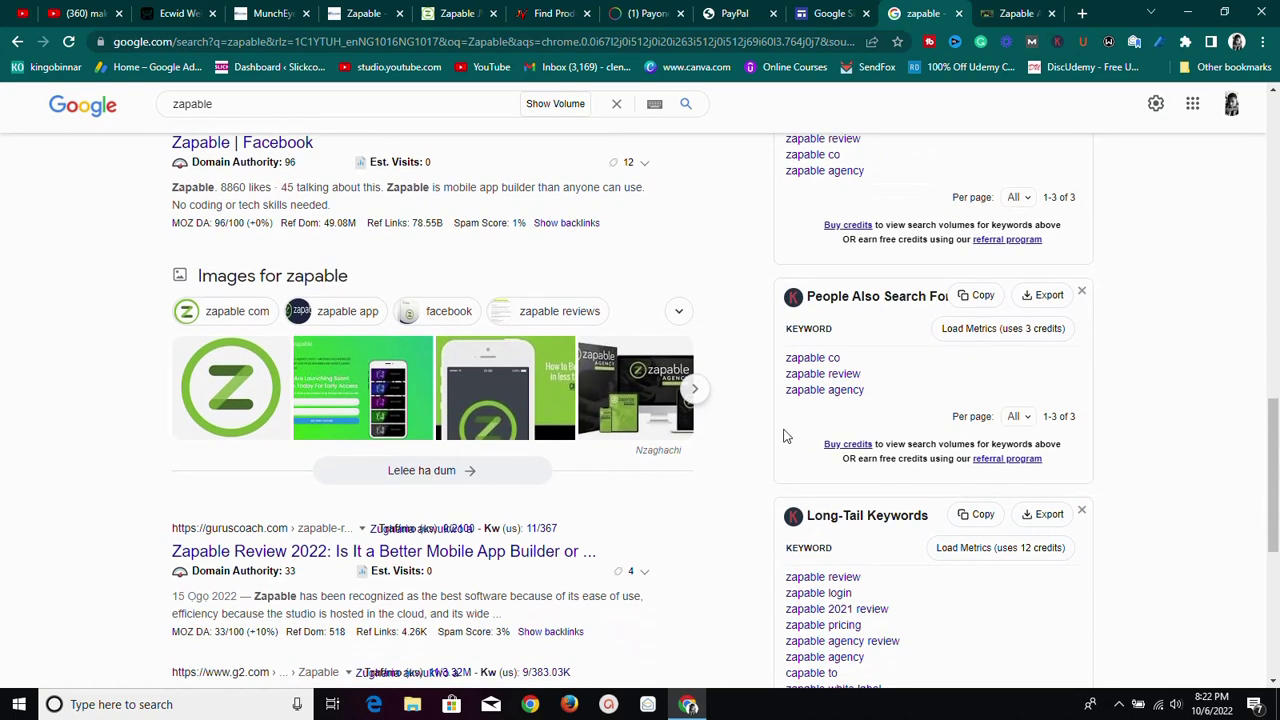
scroll(696, 437, "up", 2)
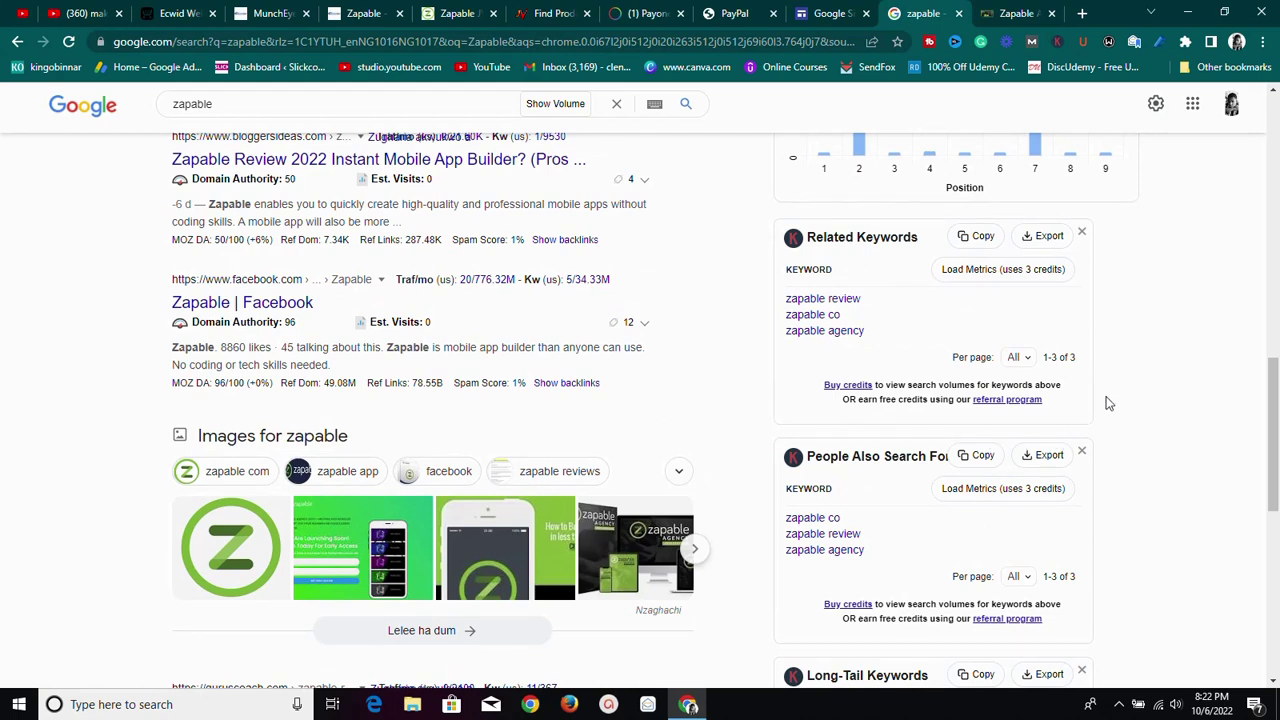
scroll(1103, 409, "down", 1)
scroll(1095, 431, "up", 2)
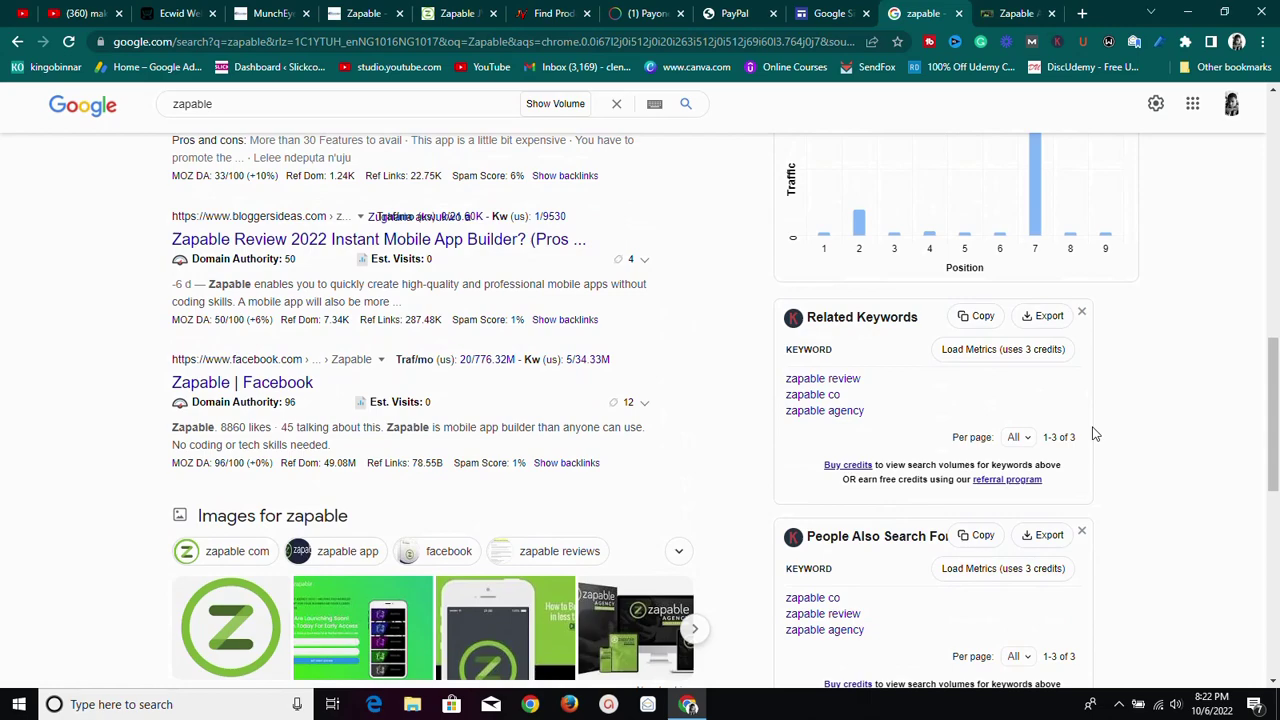
scroll(745, 397, "up", 2)
scroll(742, 397, "down", 5)
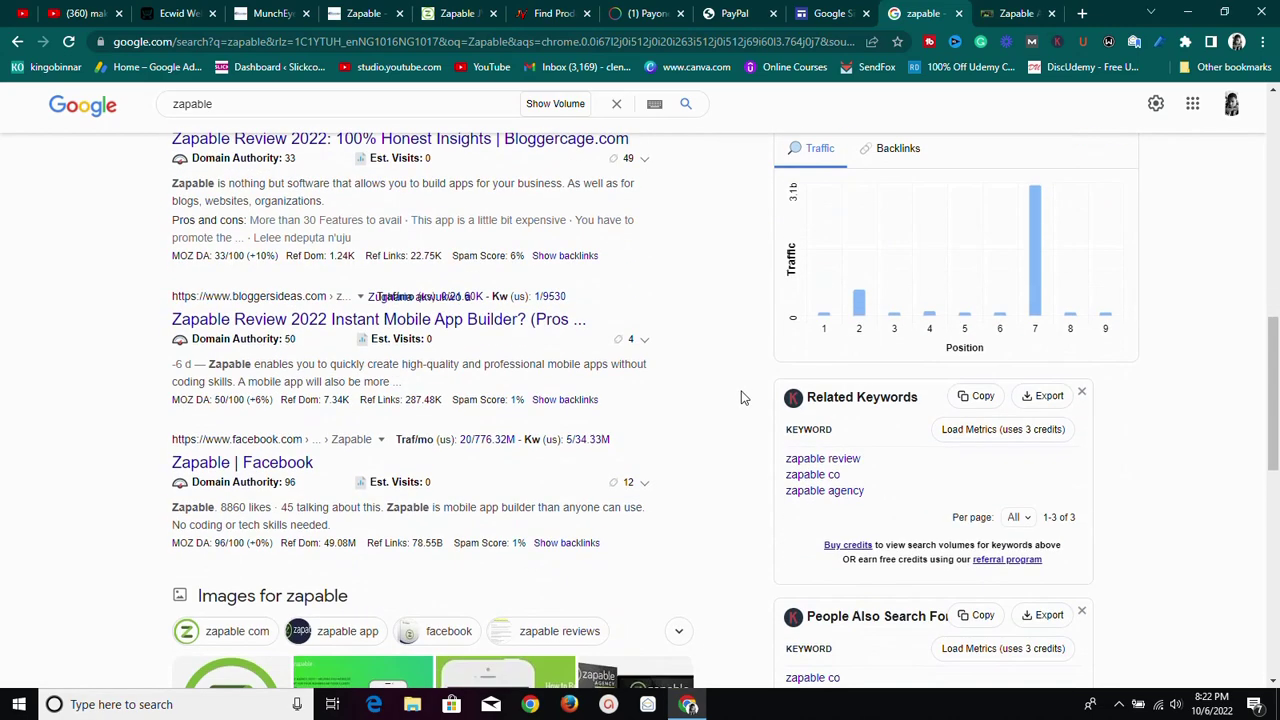
scroll(740, 390, "down", 3)
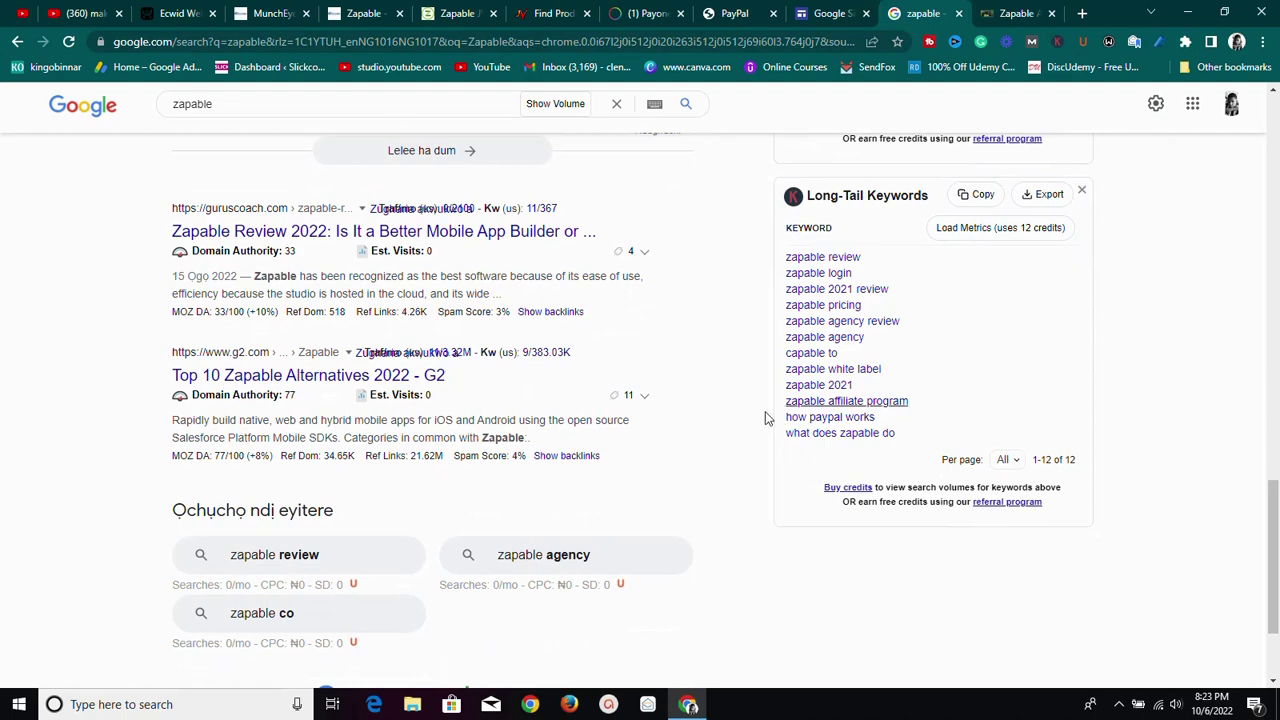
scroll(771, 423, "down", 3)
scroll(778, 428, "up", 4)
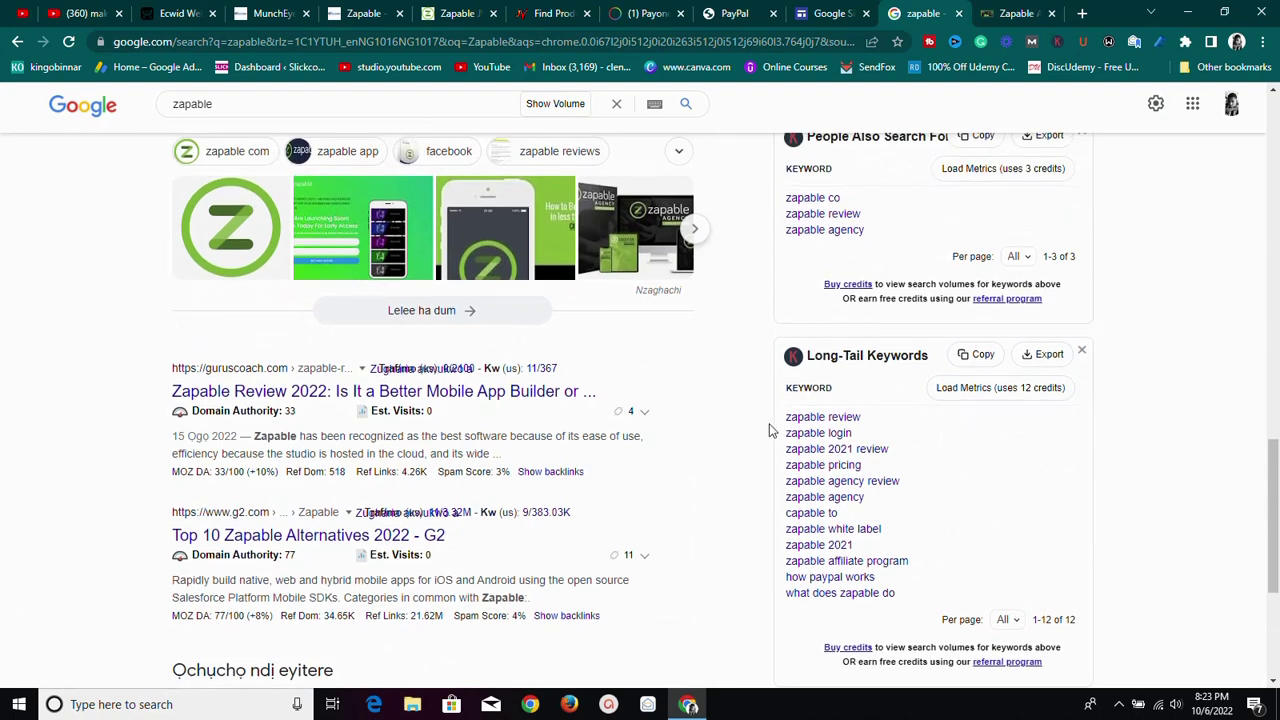
scroll(774, 428, "down", 2)
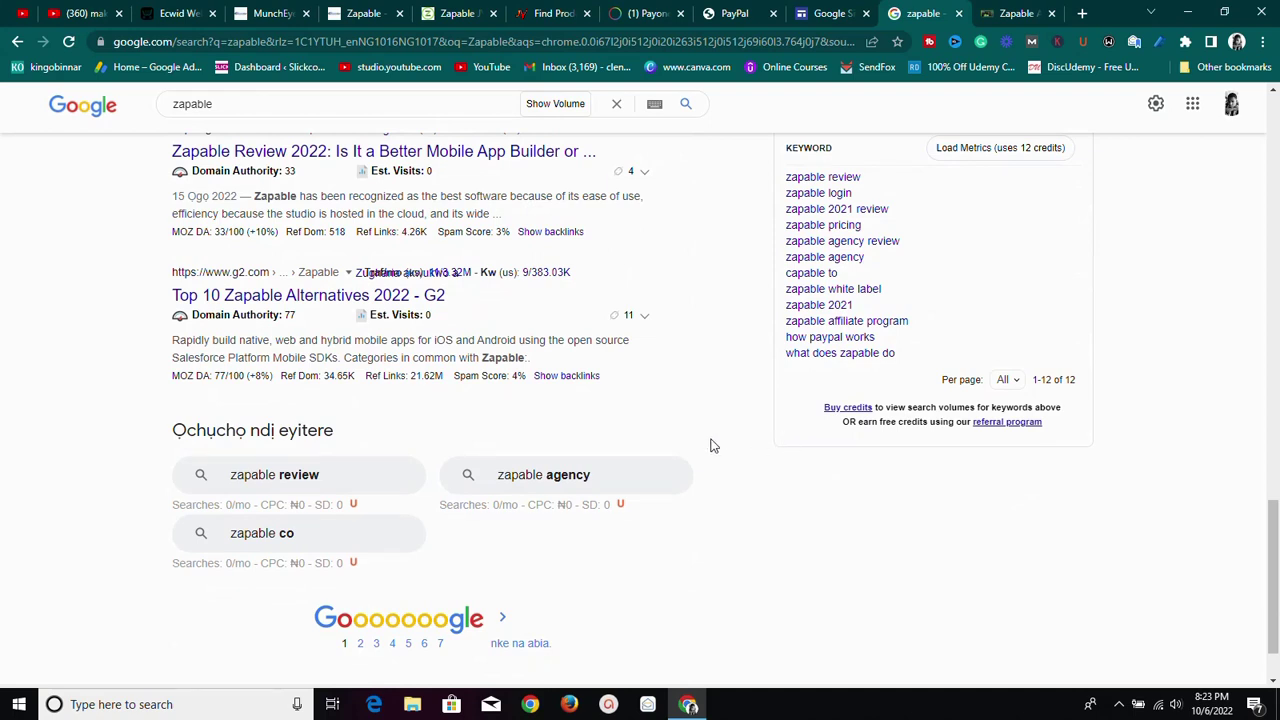
Step: Scroll MunchEye's Big Launches and All Launches columns, spotting Zapable on 18 Oct at $497
left_click(272, 16)
scroll(417, 306, "up", 4)
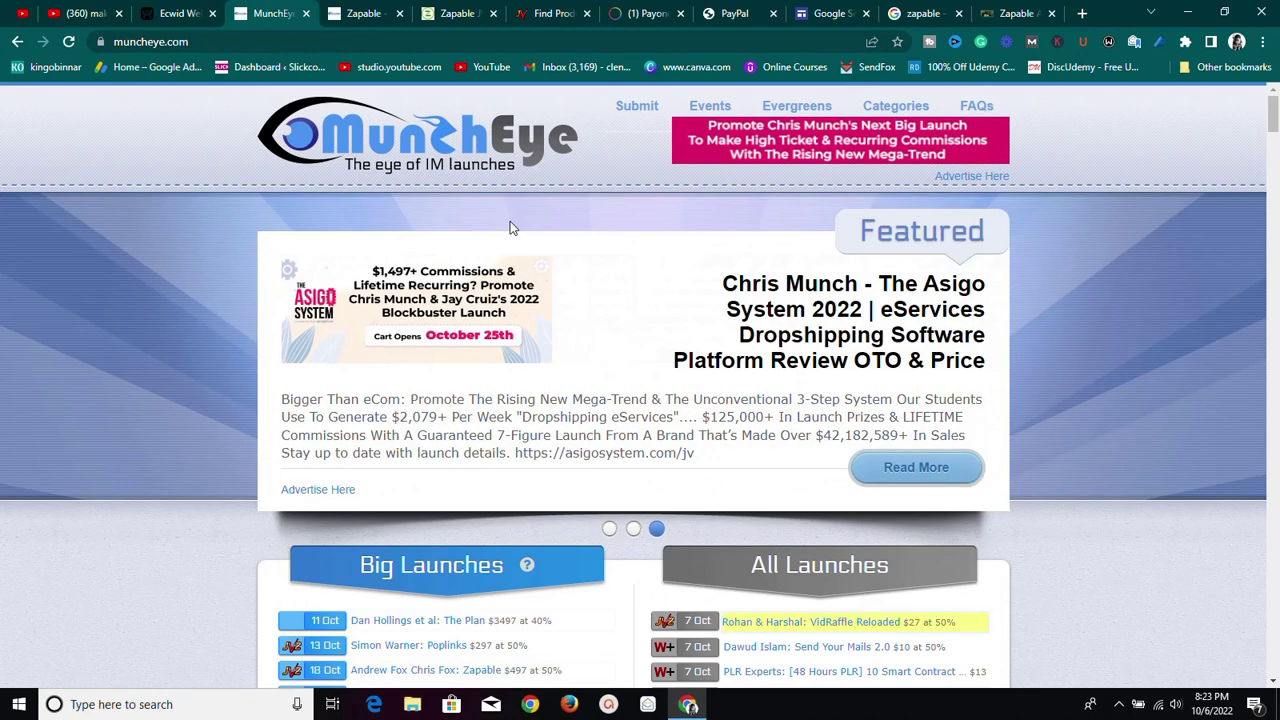
scroll(560, 340, "down", 5)
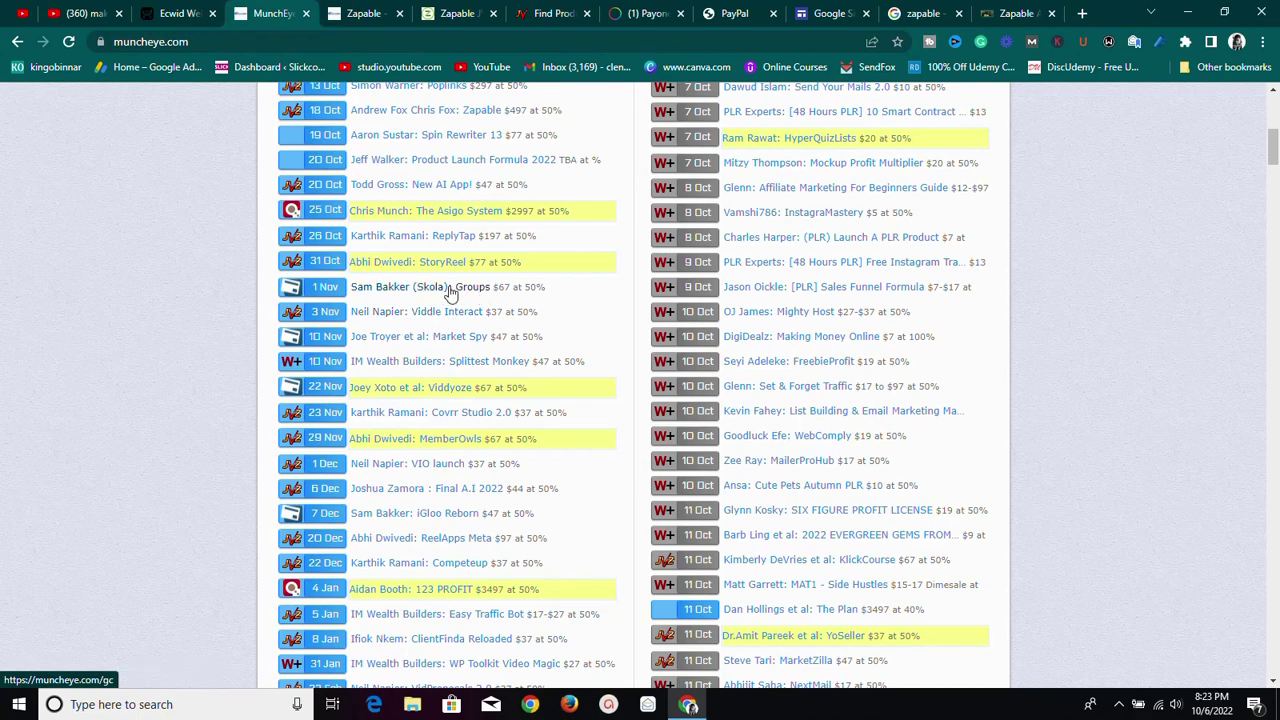
scroll(463, 387, "down", 3)
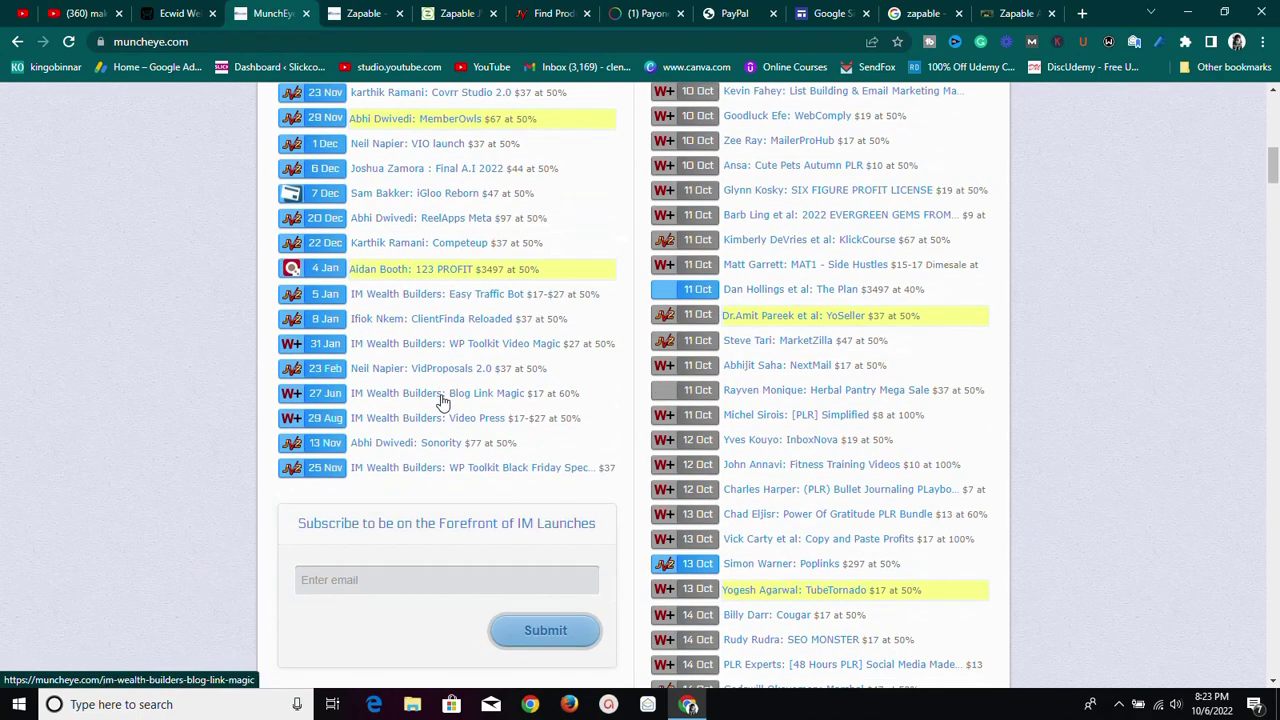
scroll(467, 371, "up", 2)
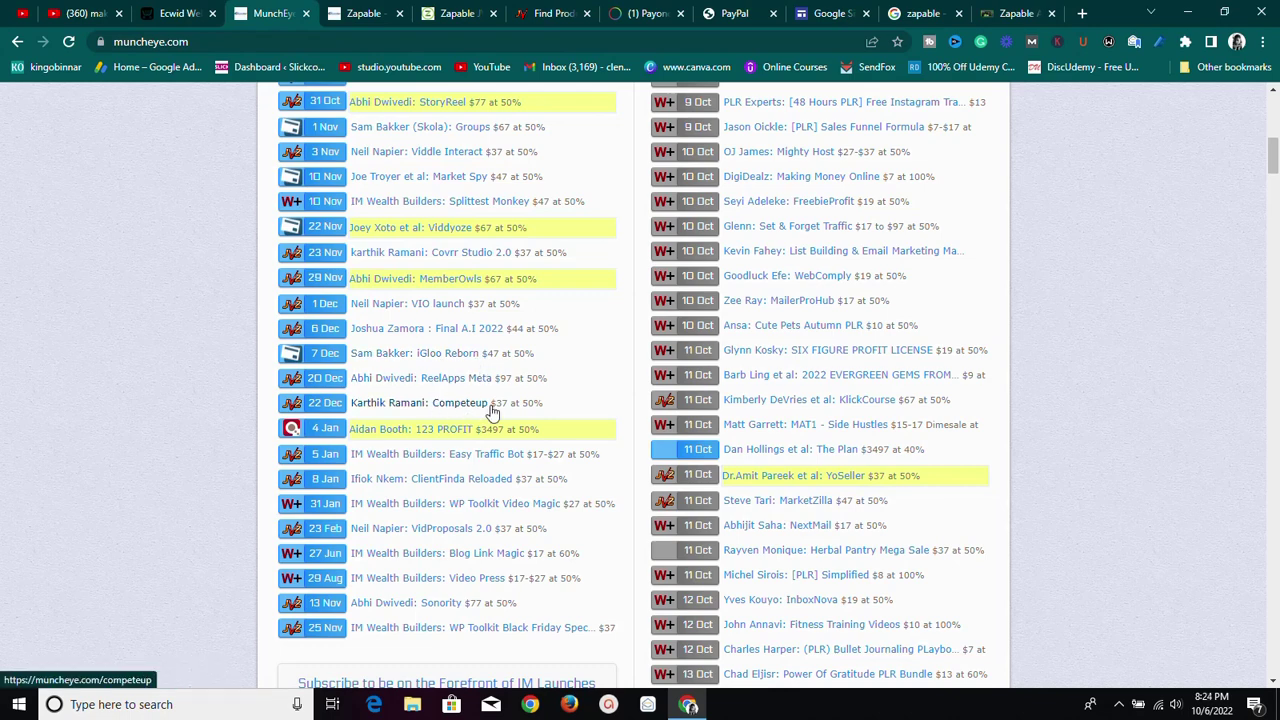
scroll(465, 348, "down", 2)
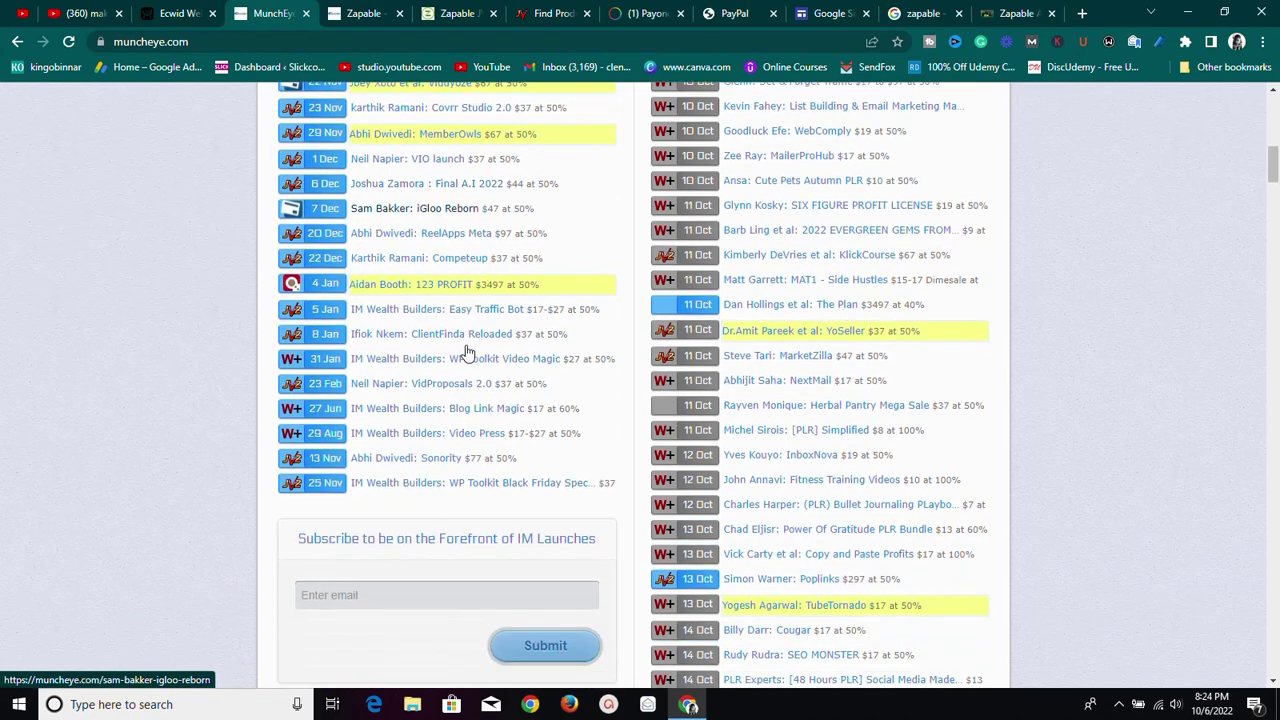
scroll(465, 347, "up", 4)
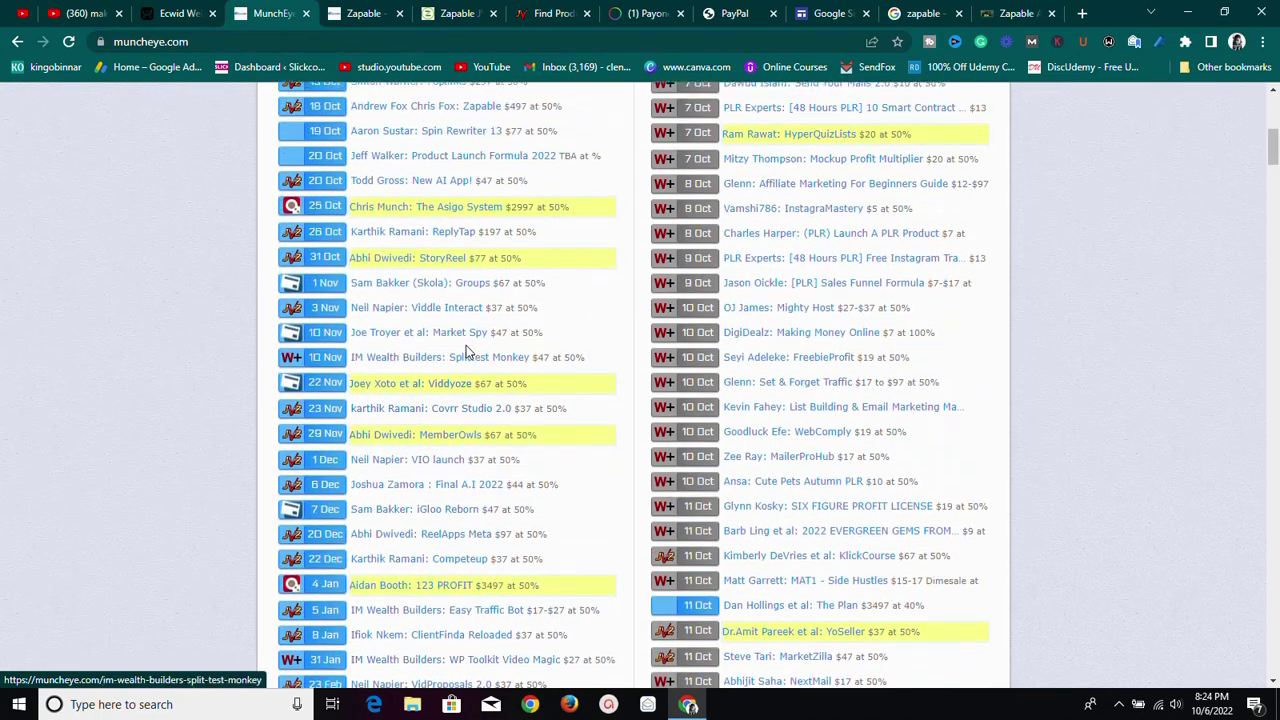
scroll(466, 345, "down", 3)
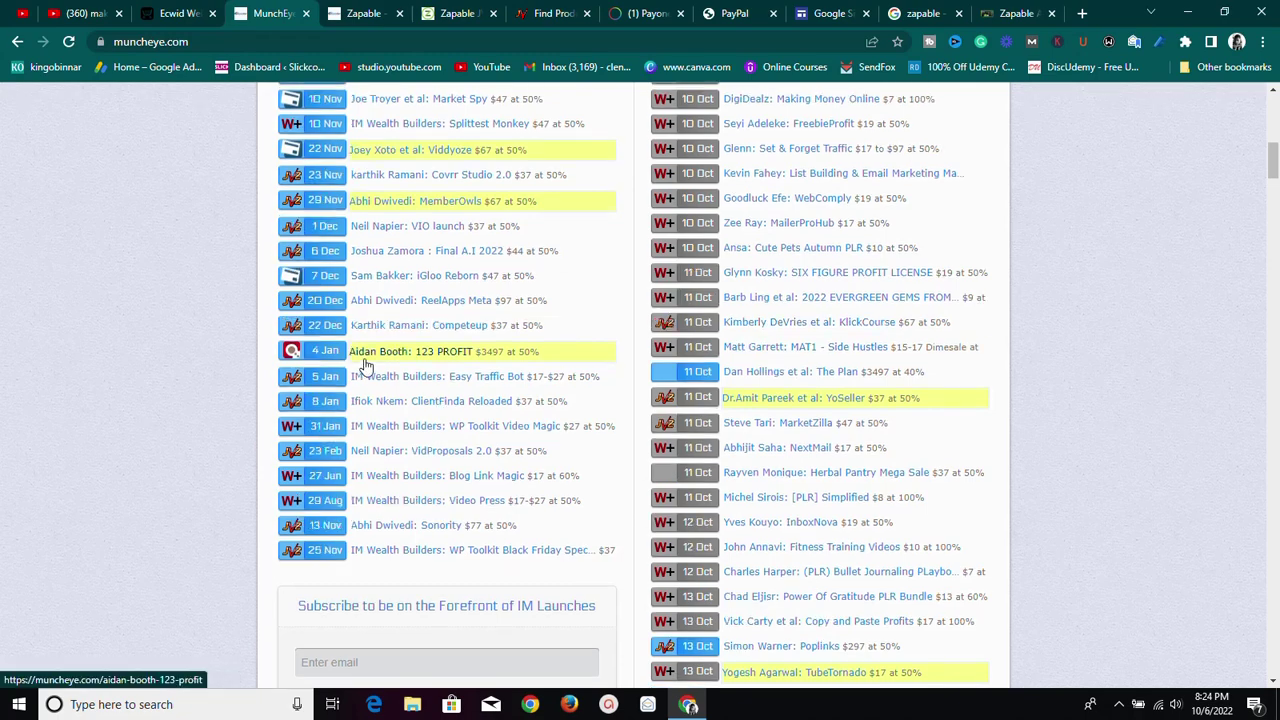
scroll(363, 363, "up", 3)
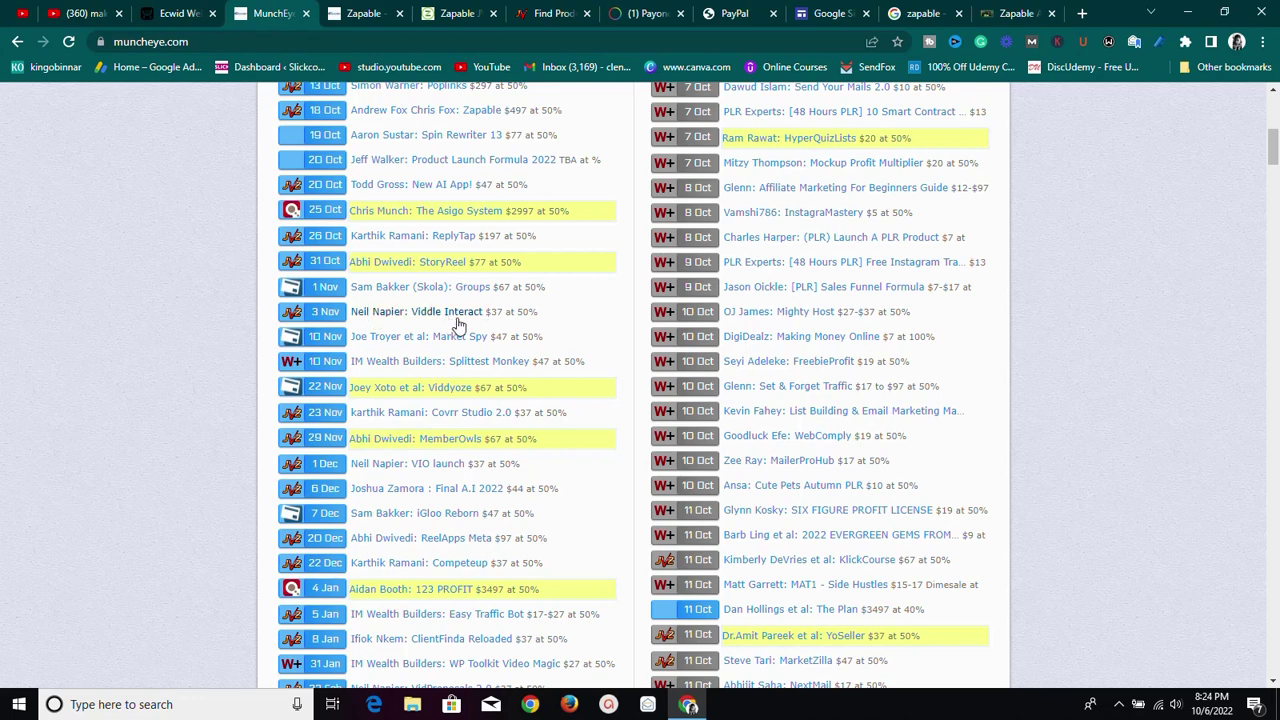
scroll(480, 320, "up", 2)
scroll(475, 327, "down", 1)
scroll(476, 330, "down", 1)
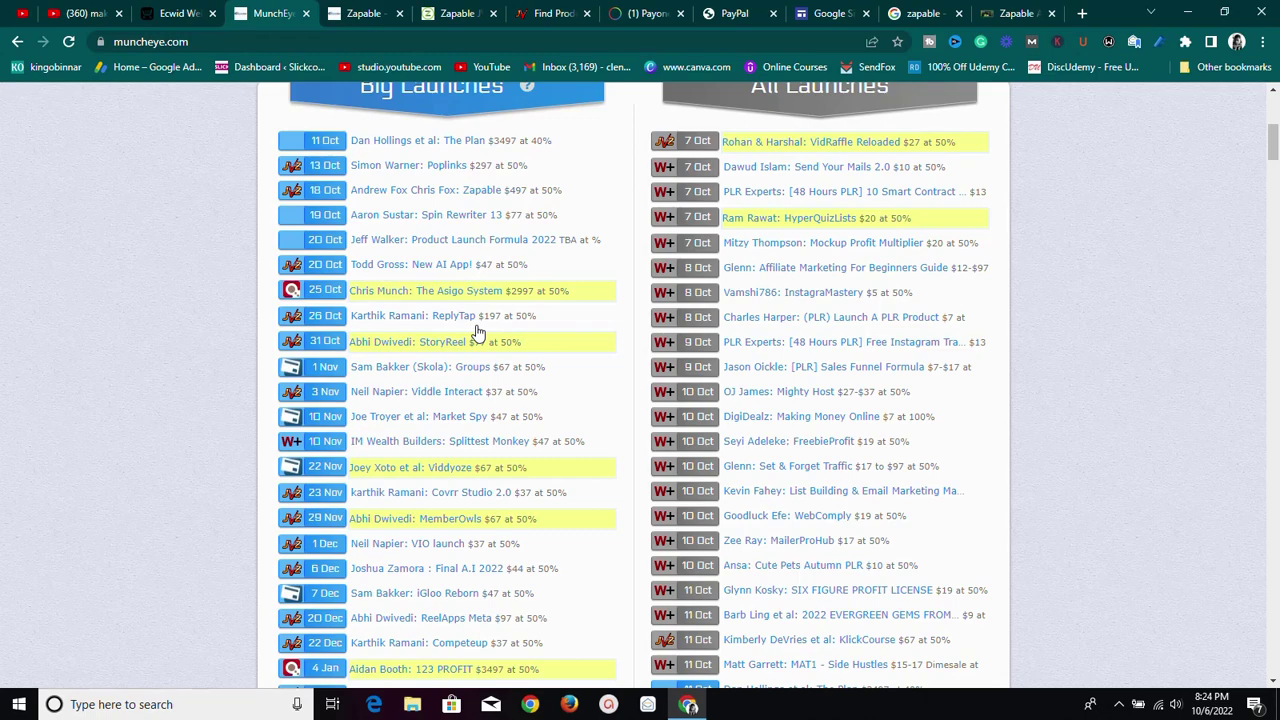
scroll(466, 370, "up", 5)
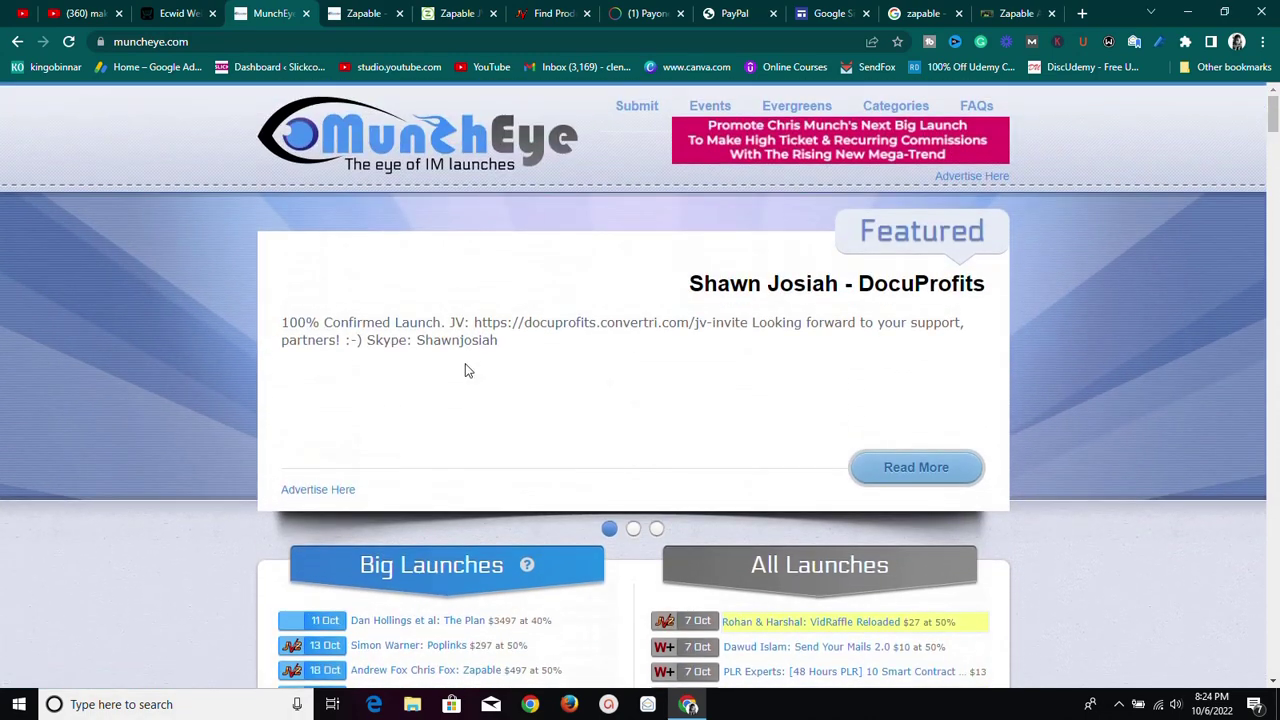
scroll(465, 370, "down", 10)
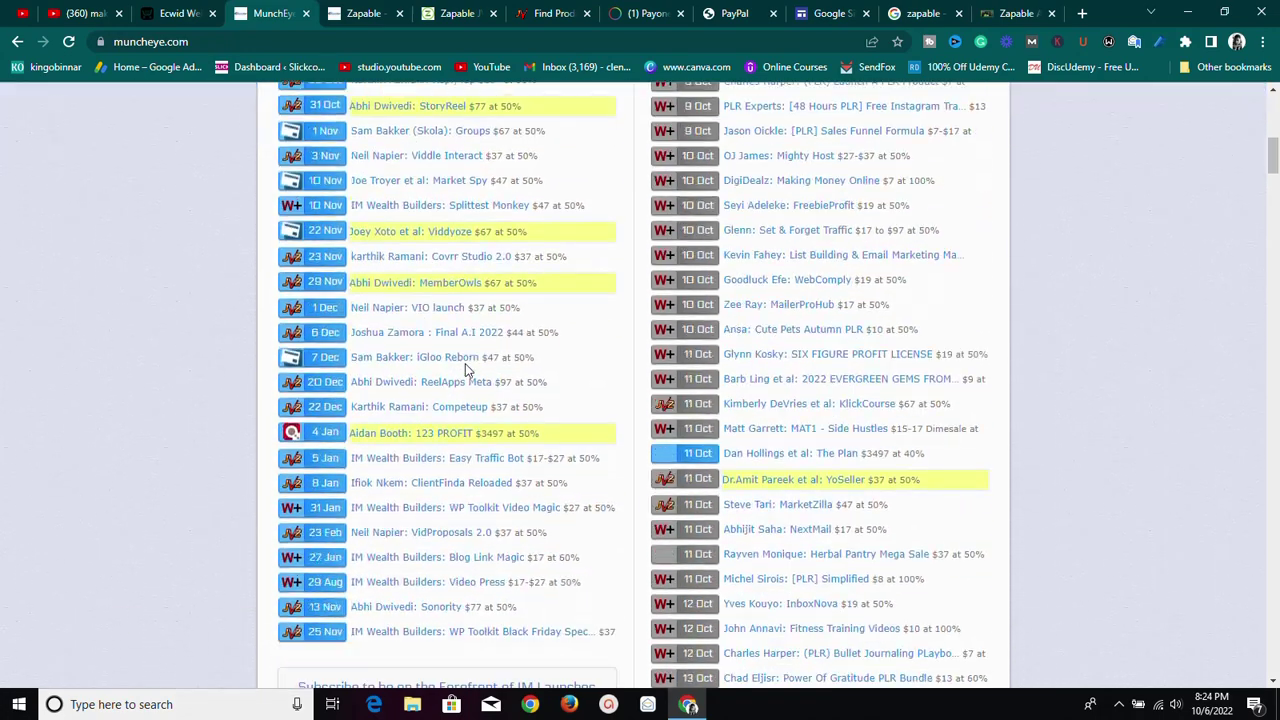
scroll(466, 365, "up", 7)
scroll(545, 530, "down", 4)
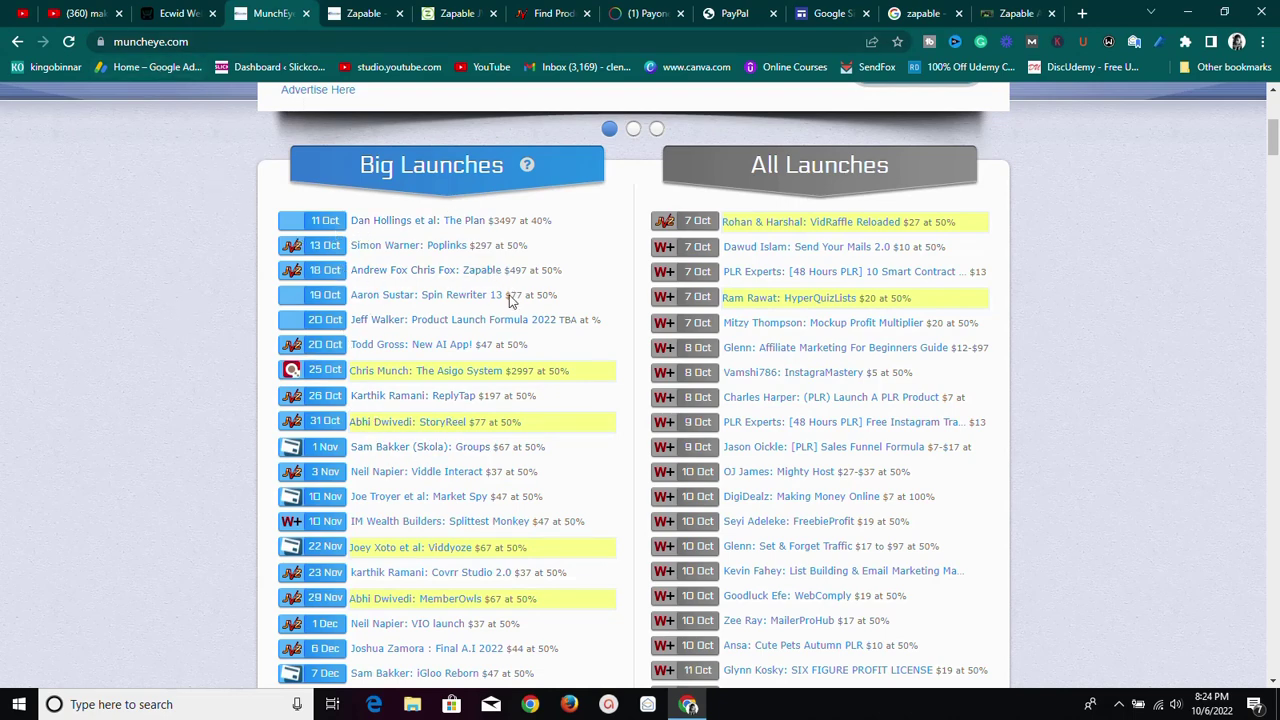
scroll(365, 470, "down", 2)
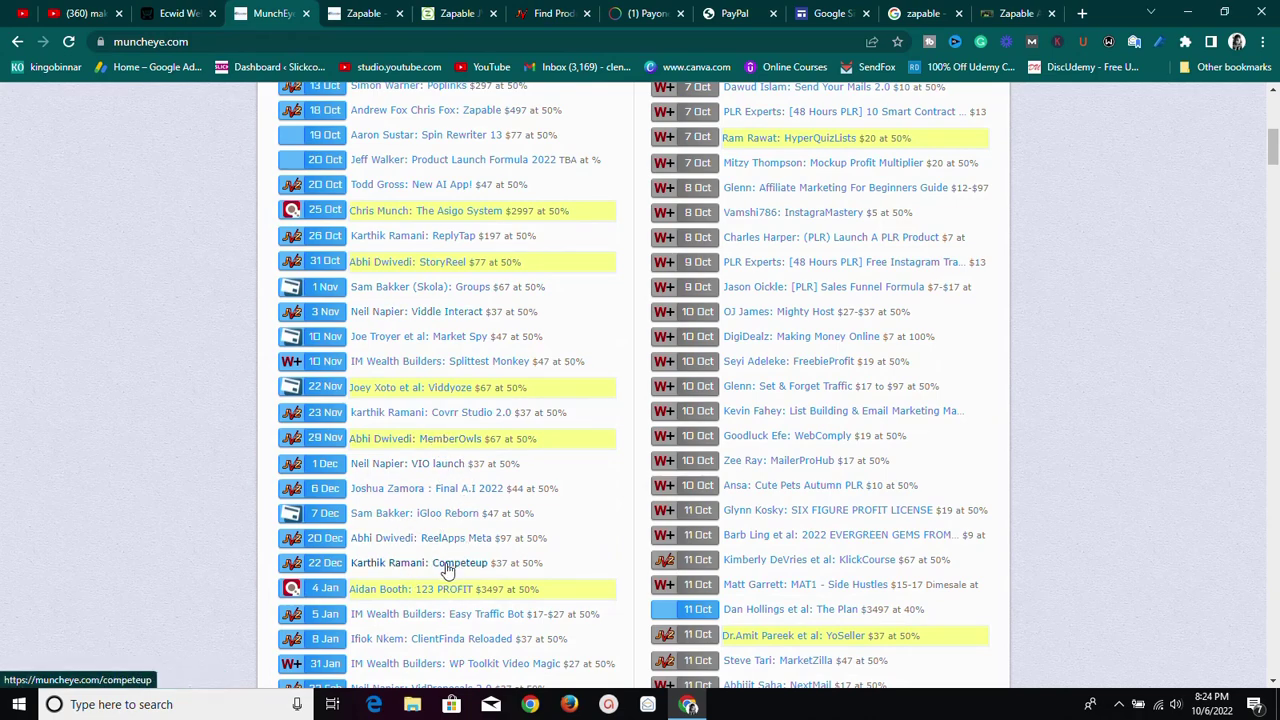
scroll(448, 569, "down", 2)
scroll(448, 569, "up", 3)
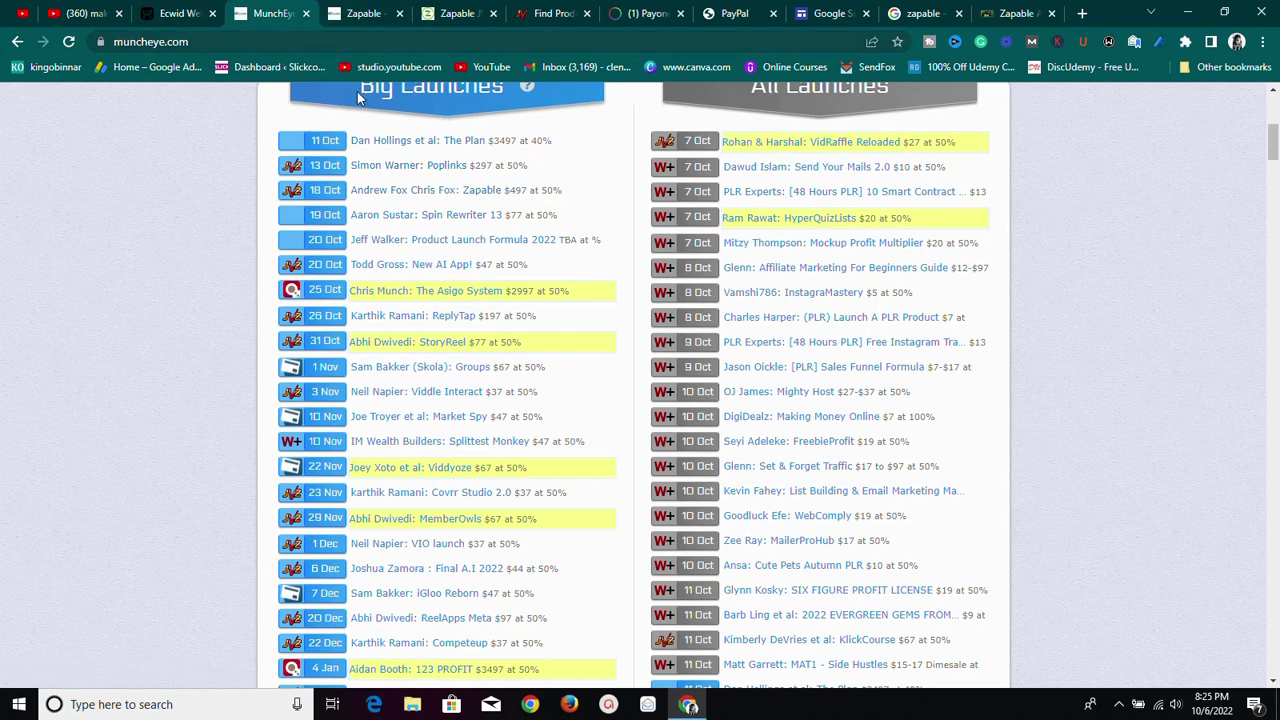
Step: Open the 18 Oct Zapable entry in a new tab and view its launch details page
right_click(454, 197)
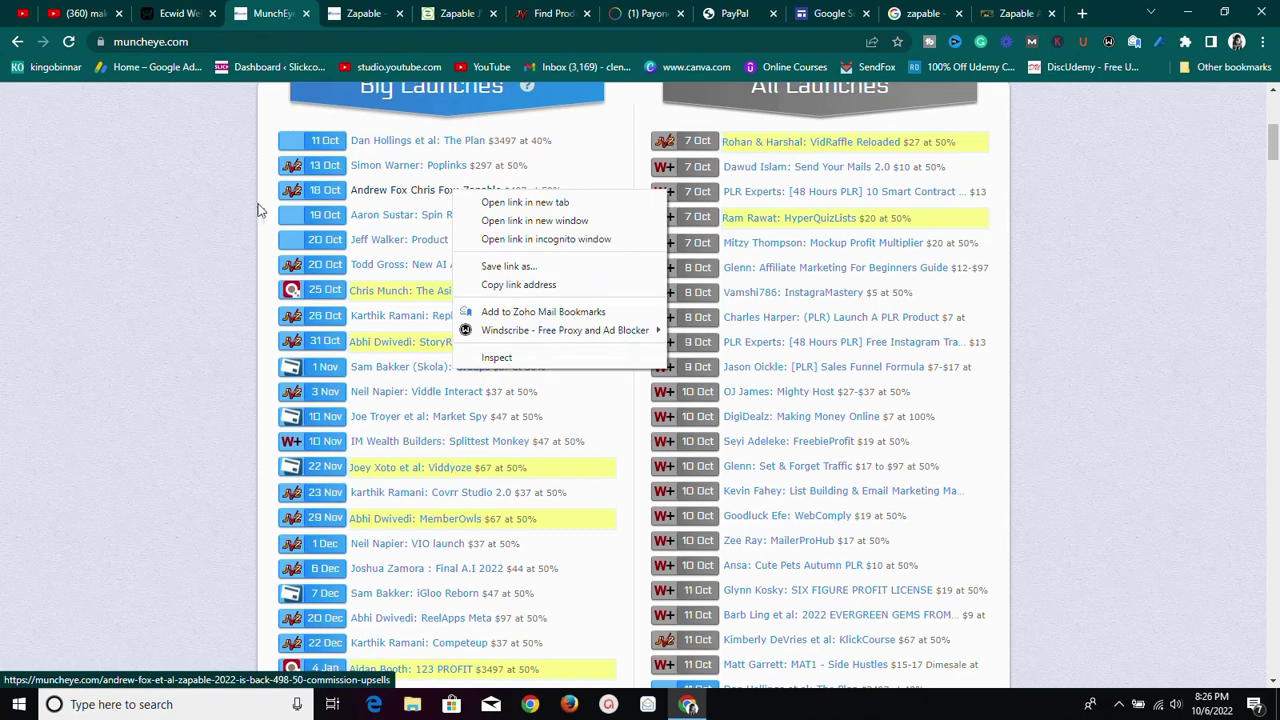
left_click(223, 203)
left_click(352, 14)
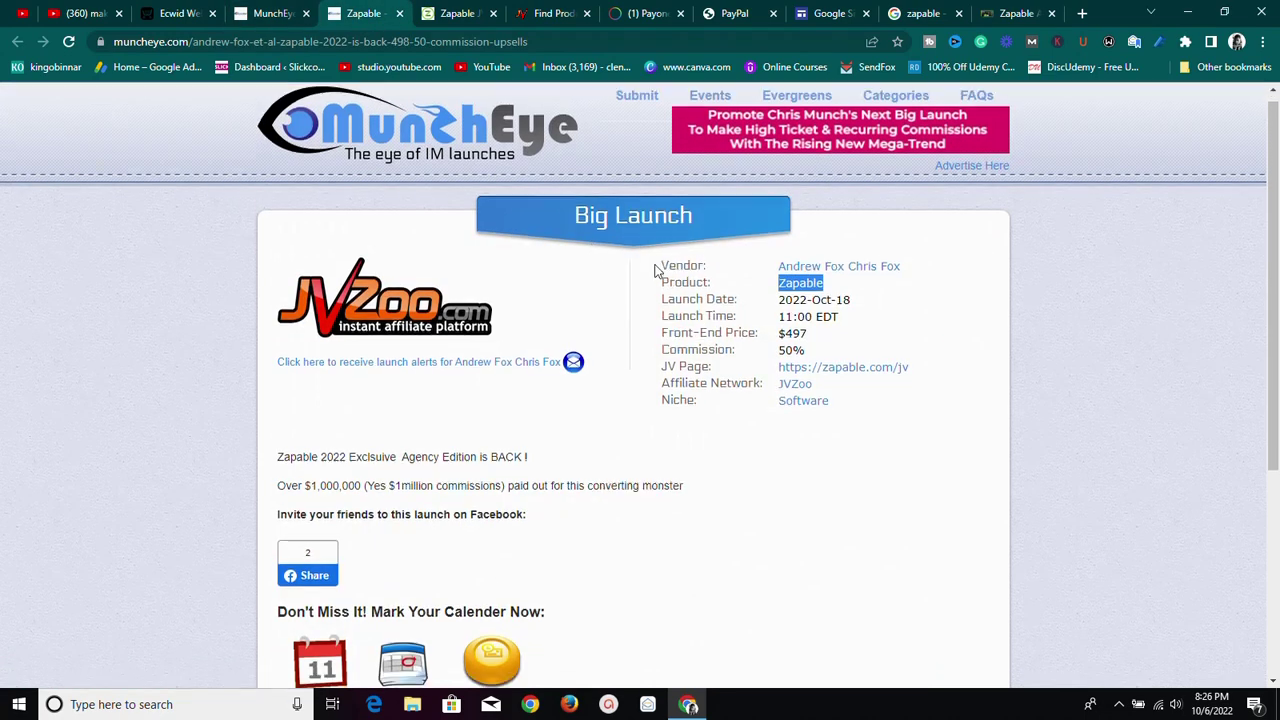
scroll(654, 269, "down", 3)
scroll(582, 271, "up", 3)
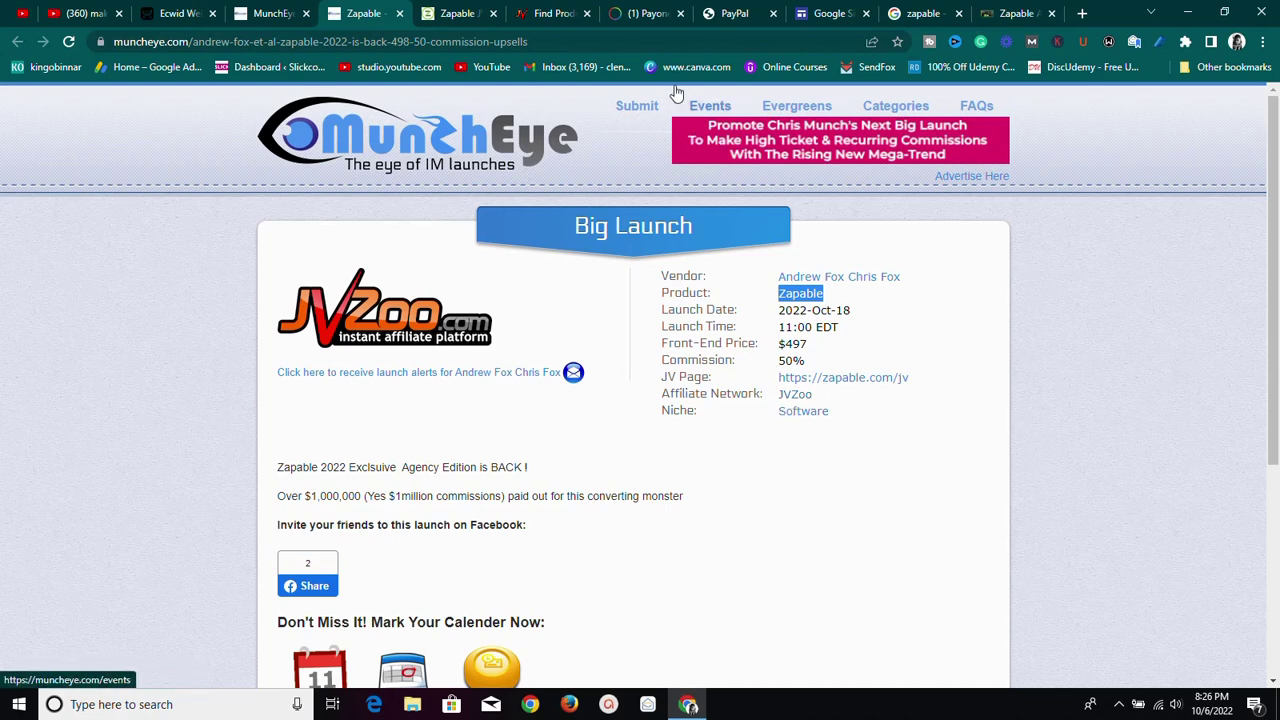
left_click(648, 12)
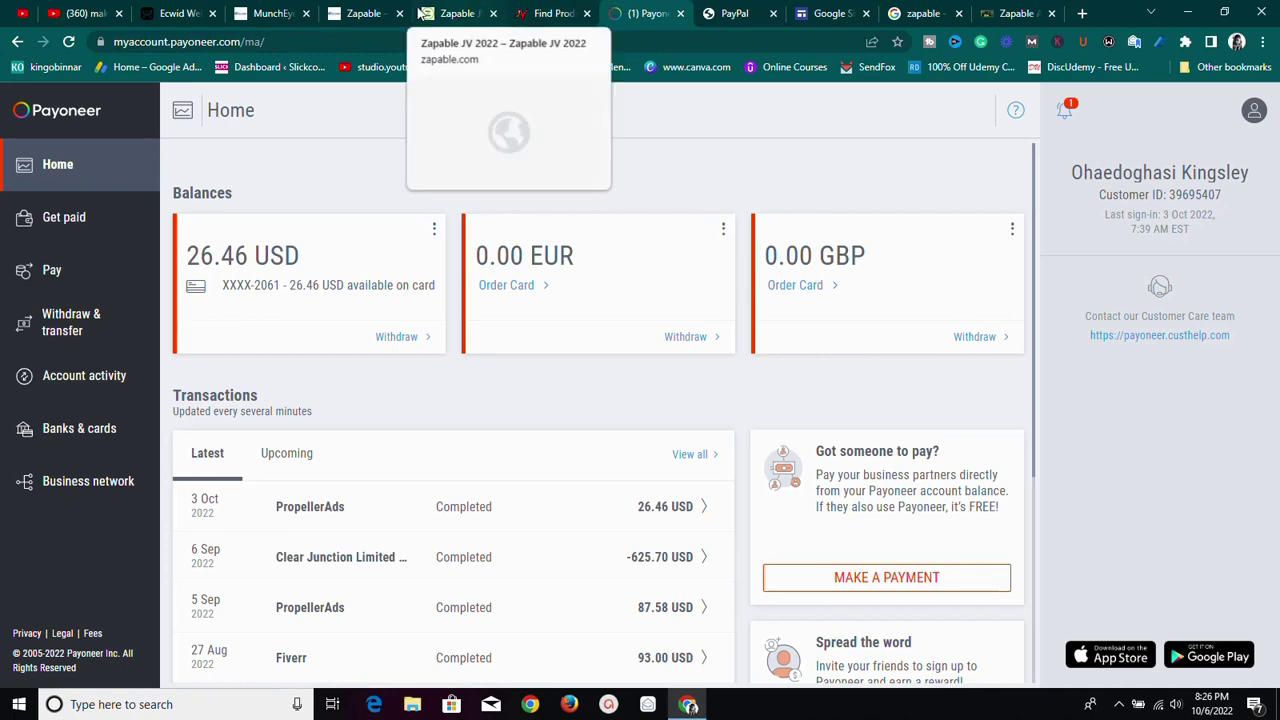
left_click(365, 12)
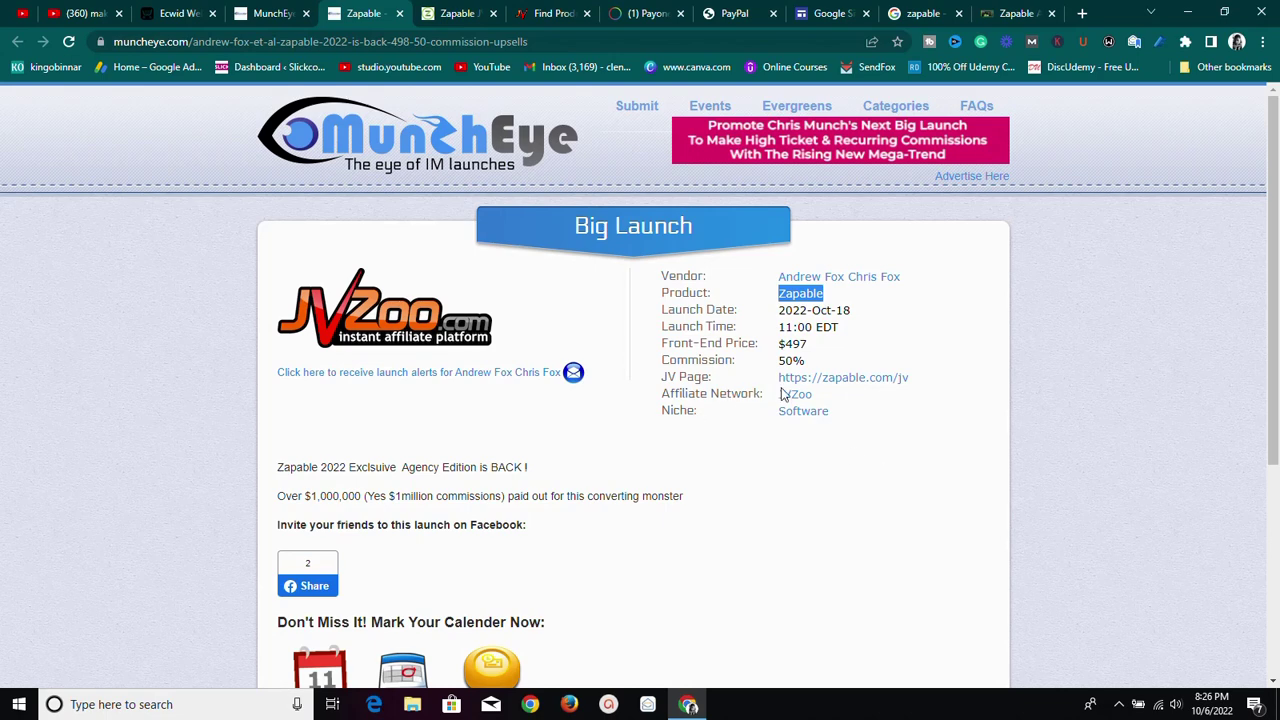
Step: Open Zapable's JV page at zapable.com/jvnew from the launch details and scan its top sections
left_click(840, 380)
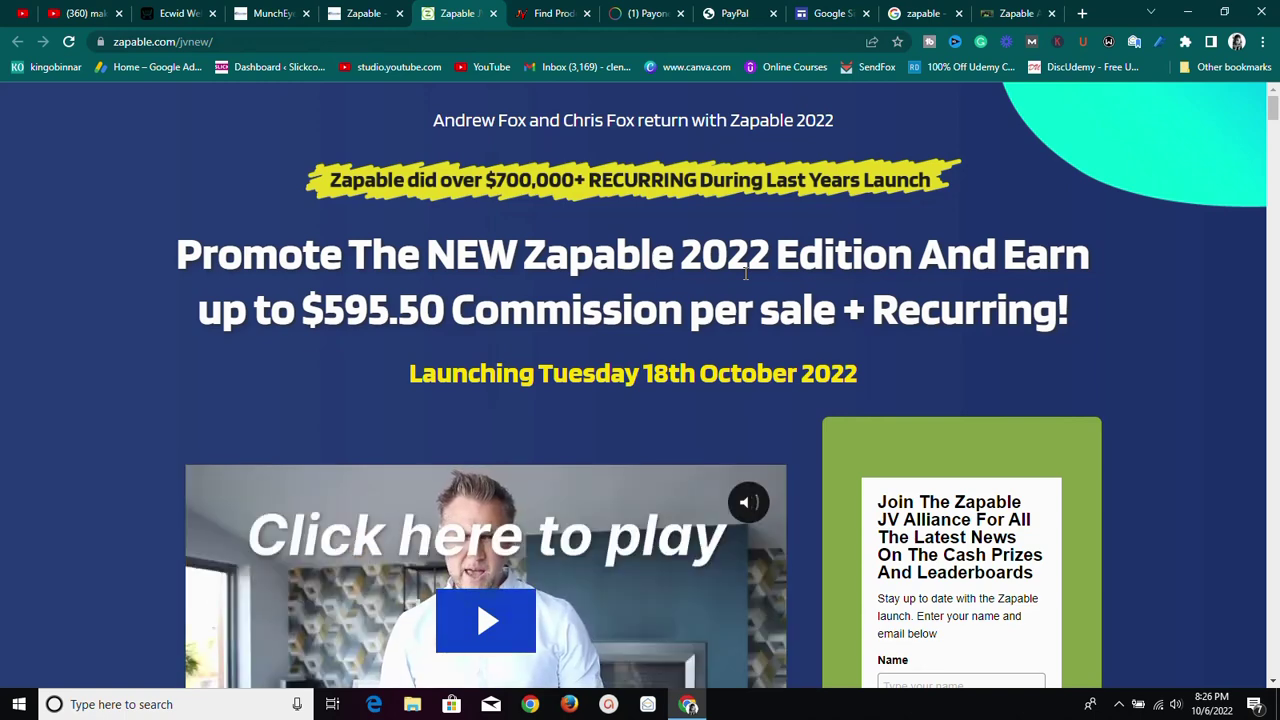
scroll(592, 245, "down", 1)
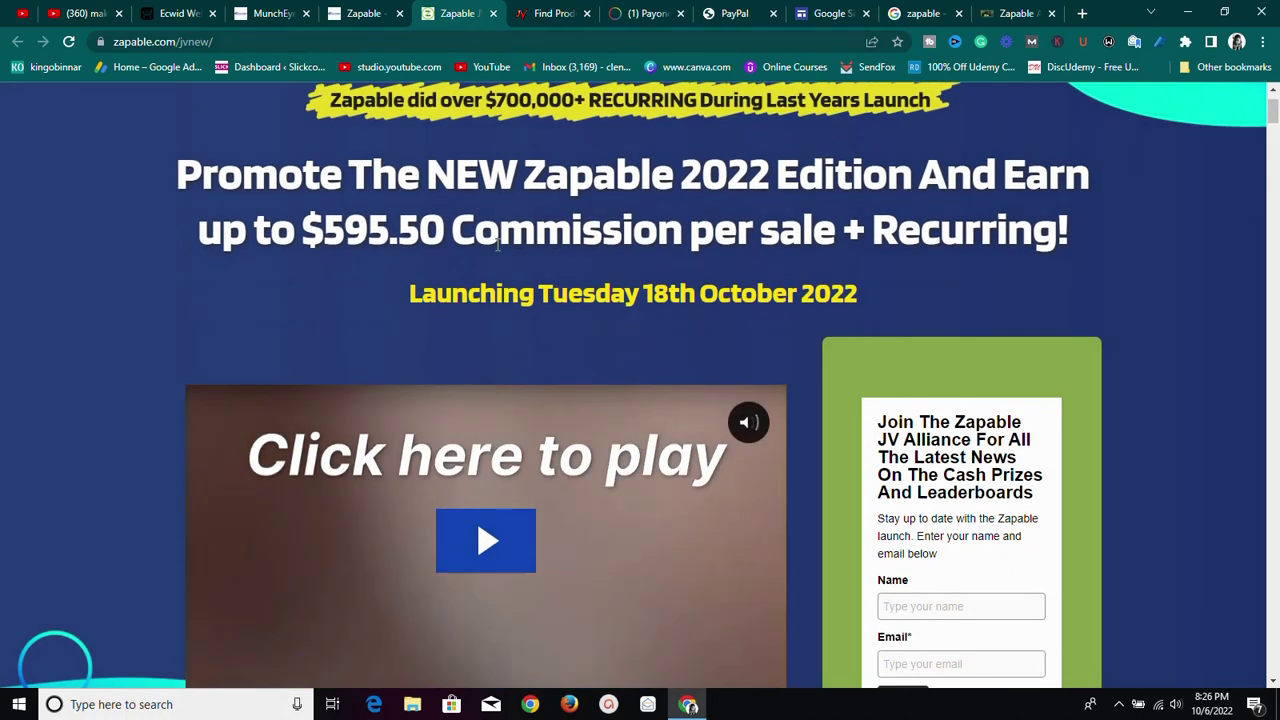
scroll(560, 450, "up", 1)
scroll(546, 598, "down", 3)
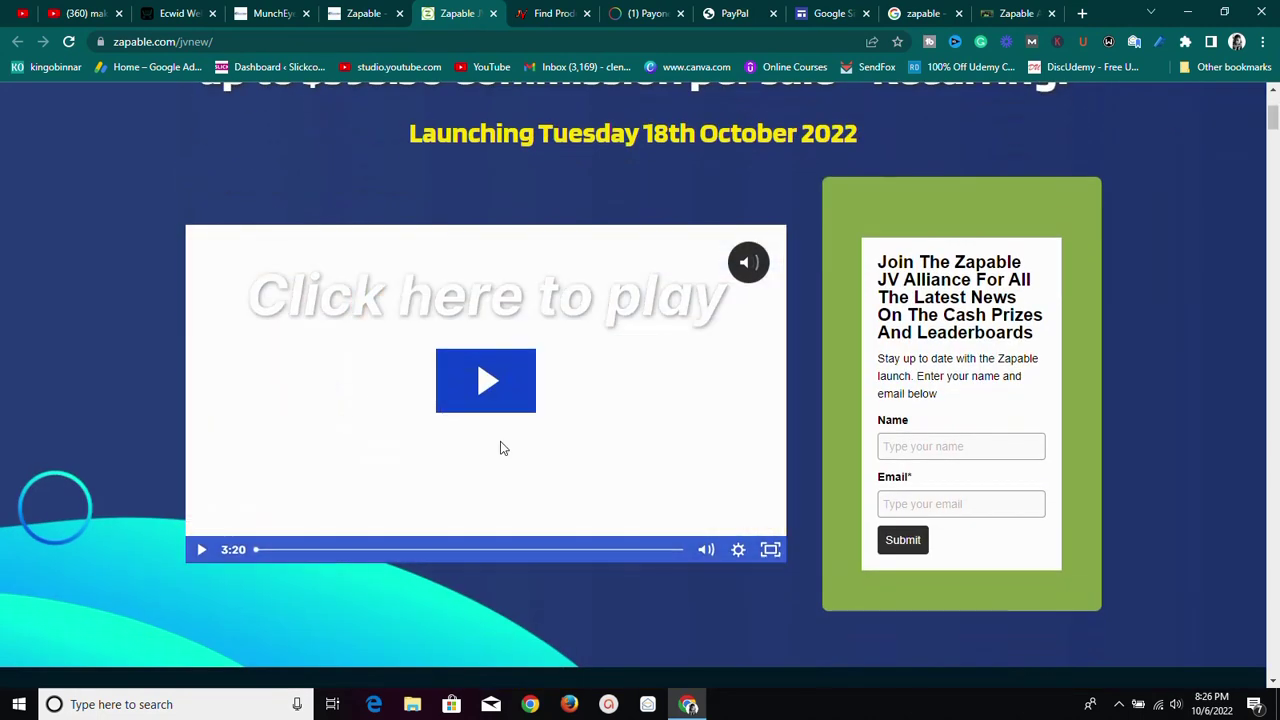
scroll(503, 449, "up", 1)
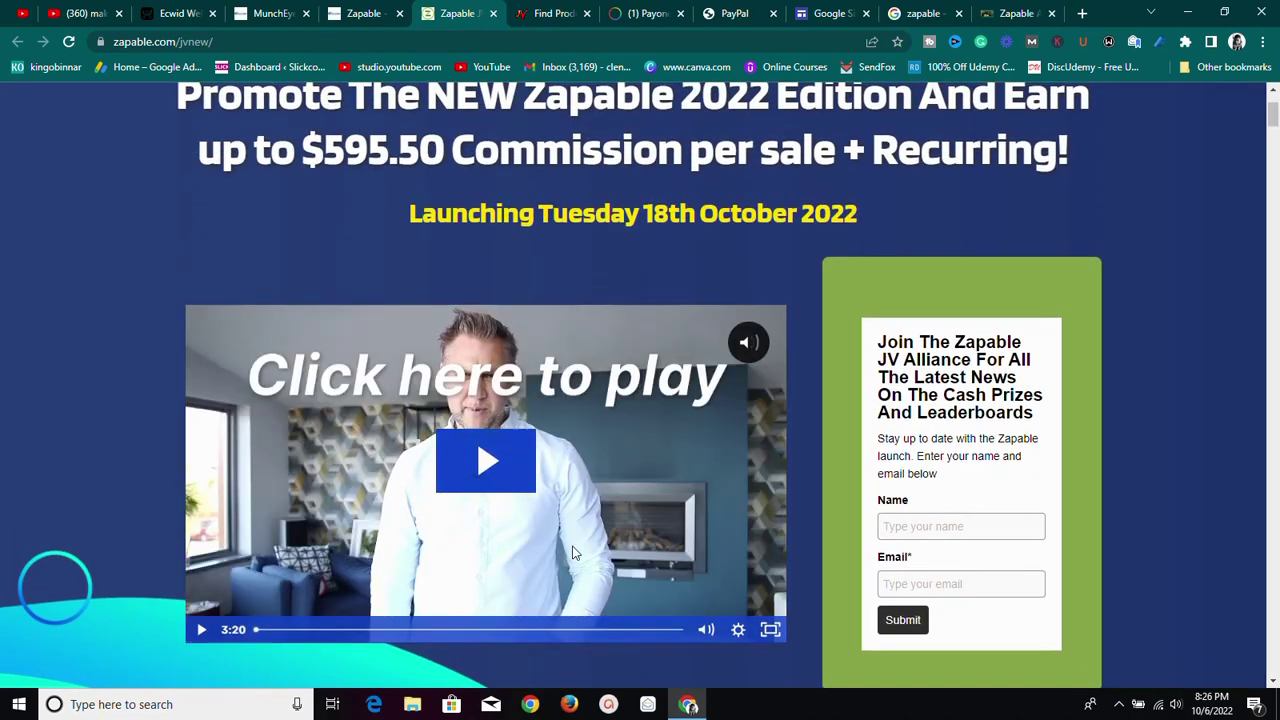
scroll(590, 530, "up", 2)
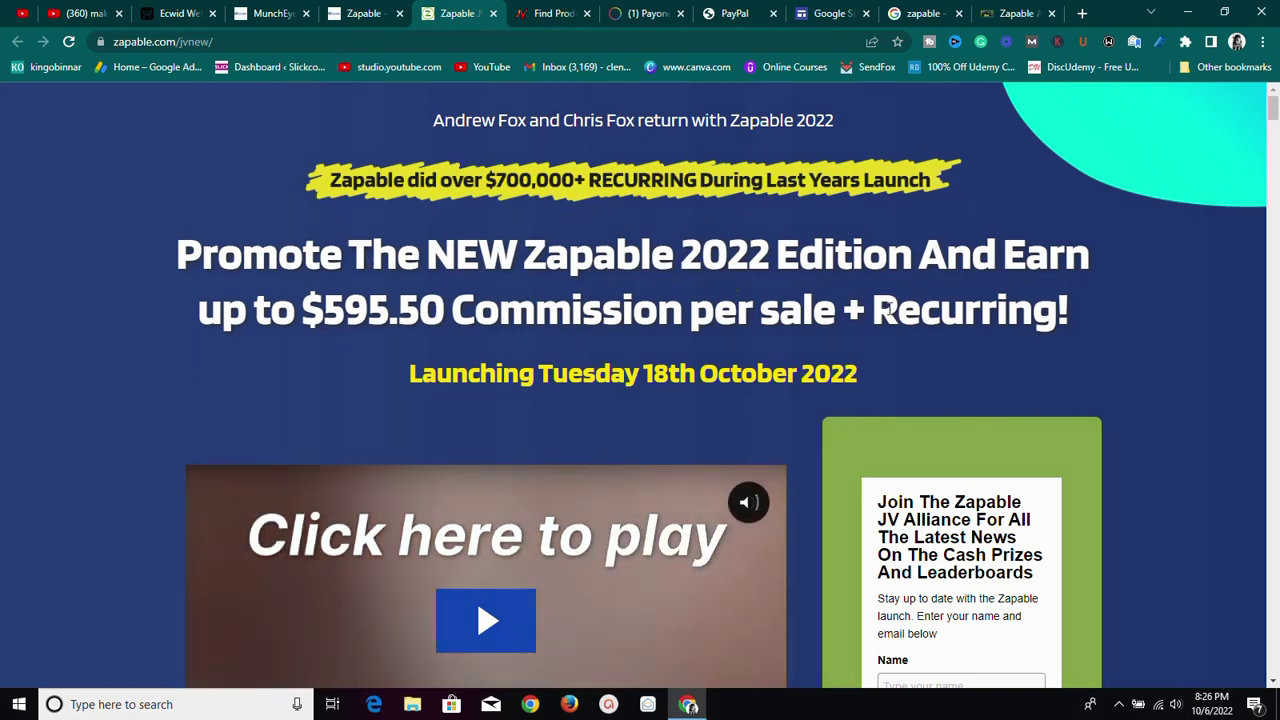
scroll(654, 355, "down", 2)
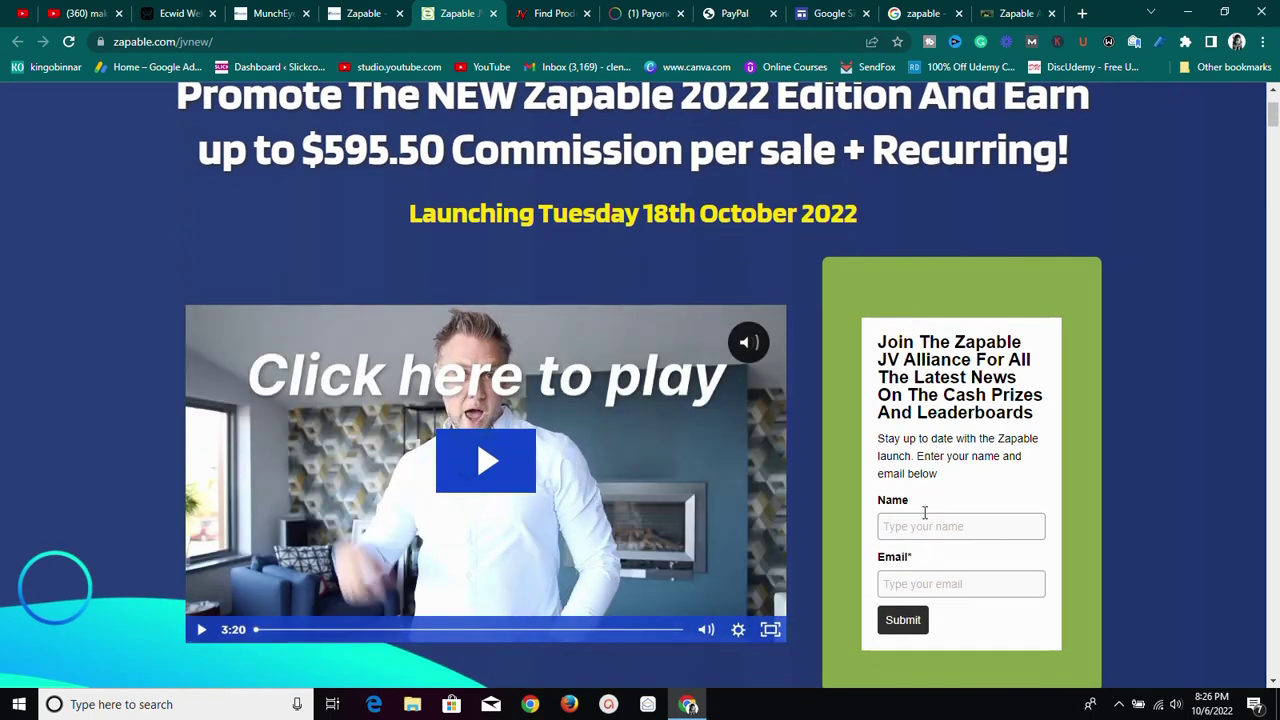
scroll(940, 500, "down", 2)
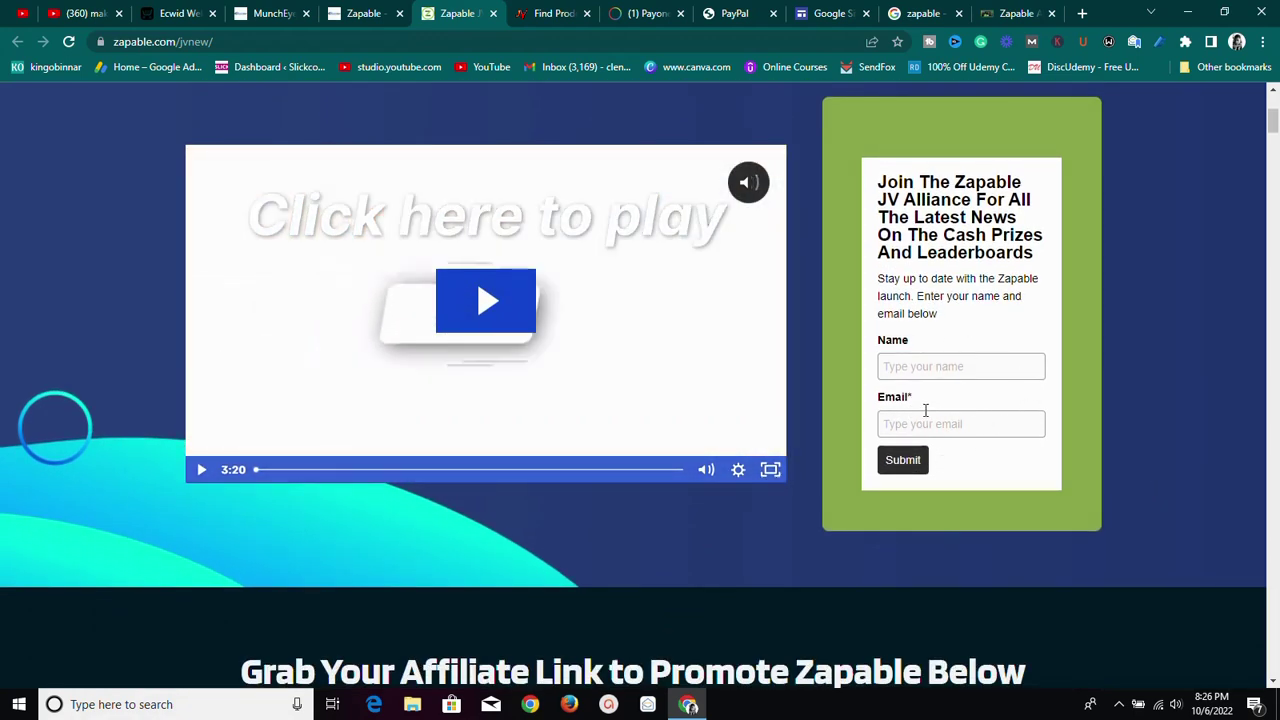
Step: Scroll to the affiliate section offering up to $595.50 commission per sale via JVZoo
scroll(900, 420, "down", 3)
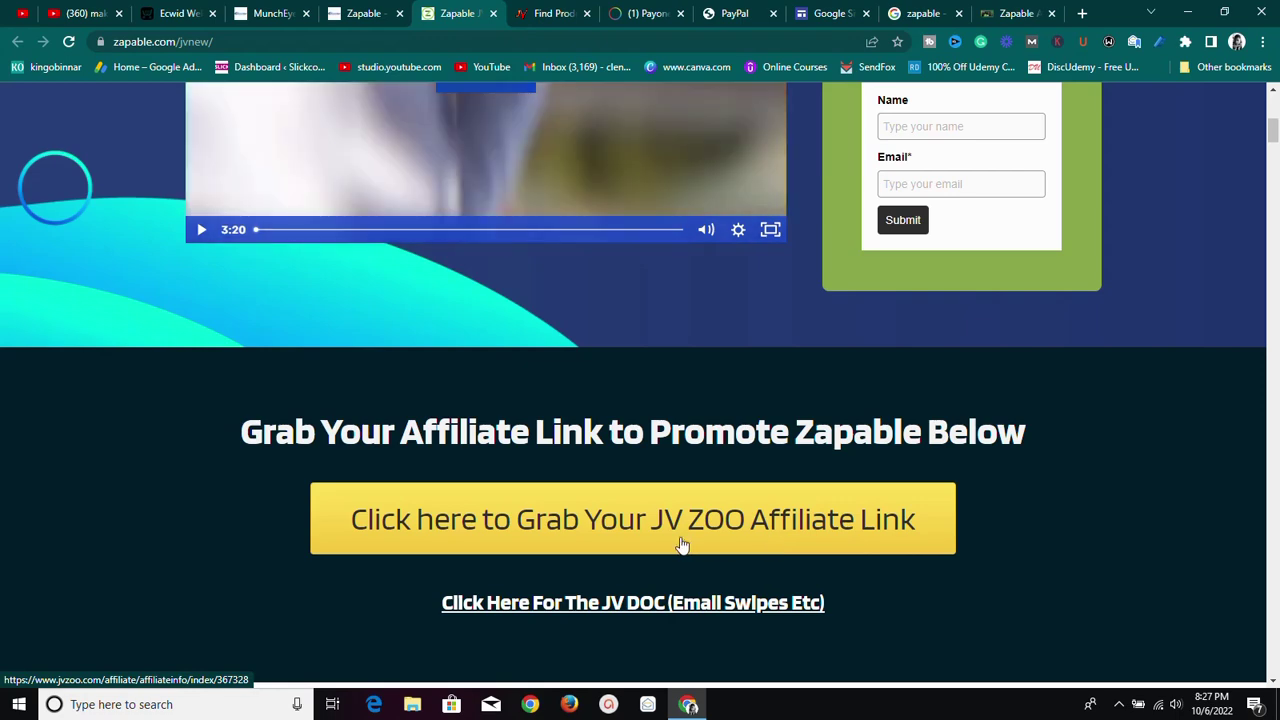
scroll(700, 538, "down", 1)
scroll(627, 482, "down", 2)
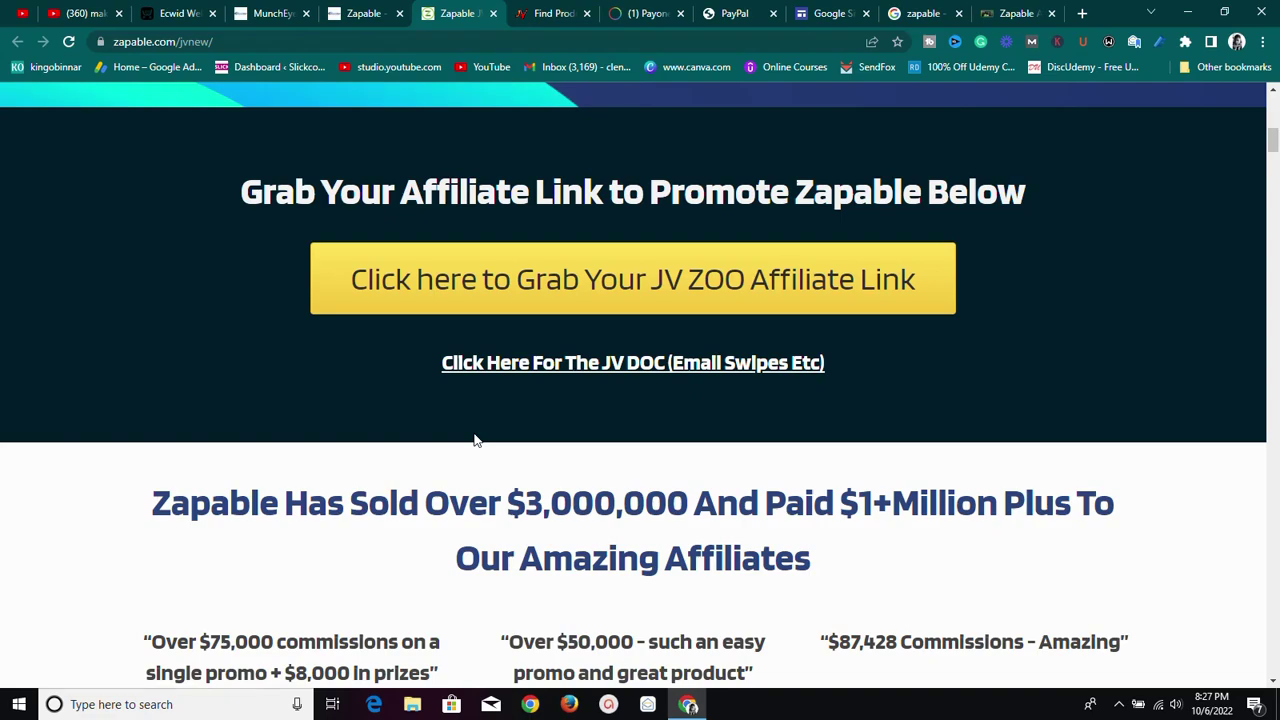
scroll(476, 440, "down", 15)
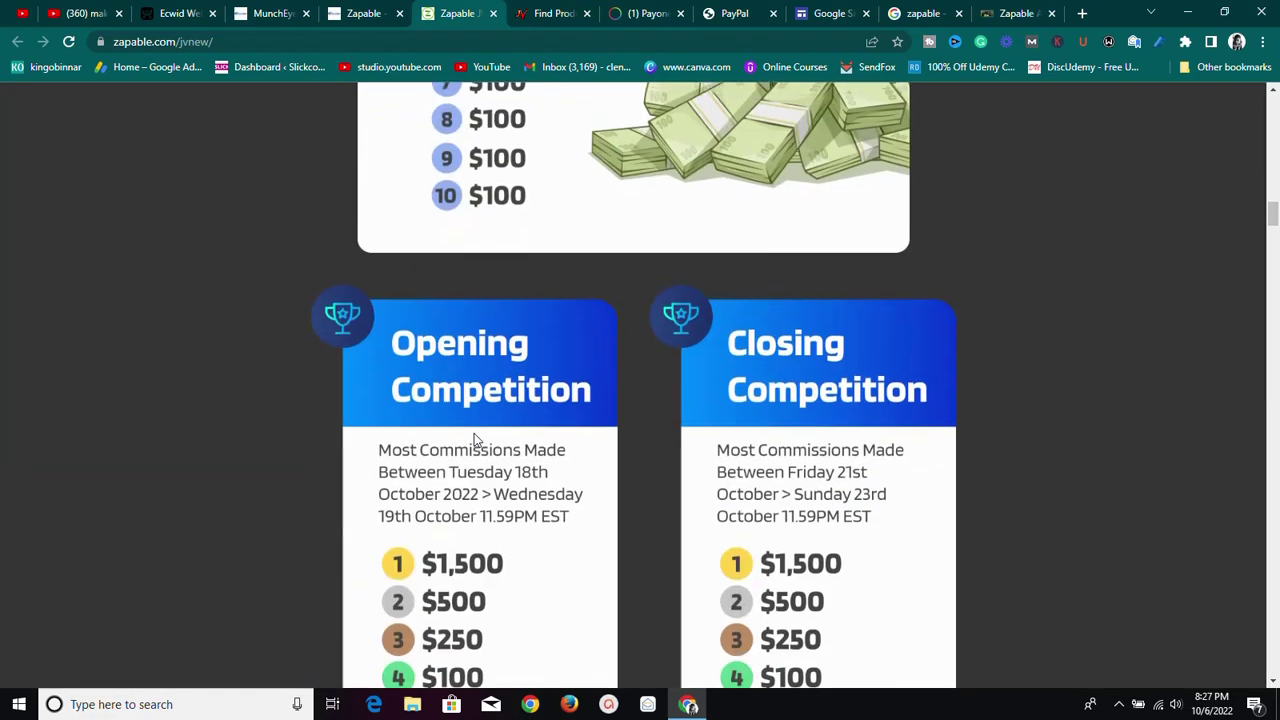
scroll(476, 440, "down", 10)
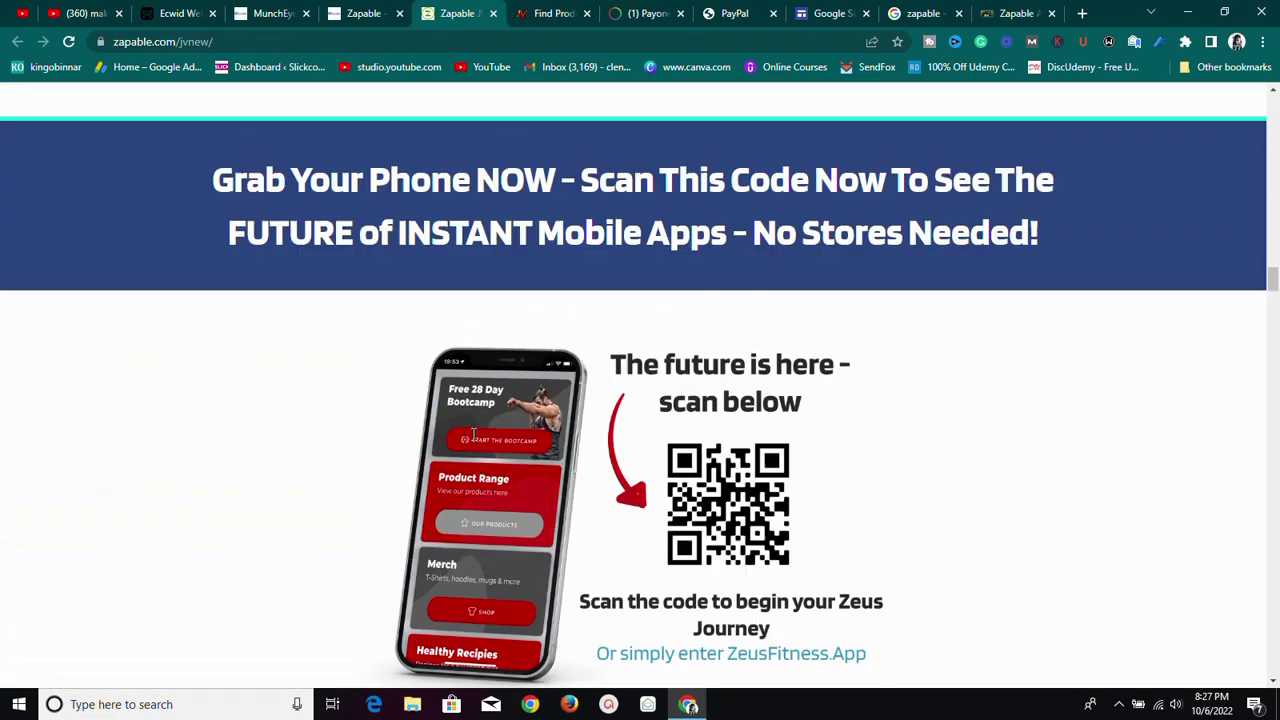
scroll(476, 430, "up", 7)
scroll(476, 430, "up", 15)
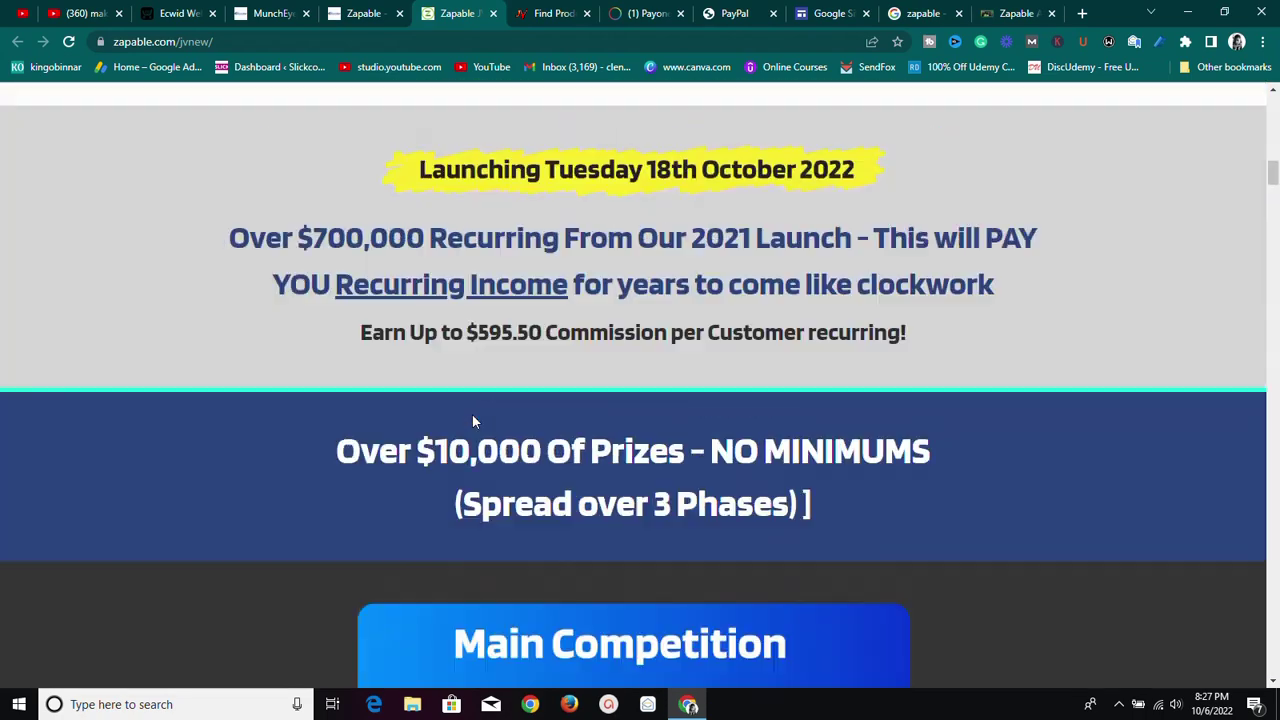
scroll(475, 422, "up", 10)
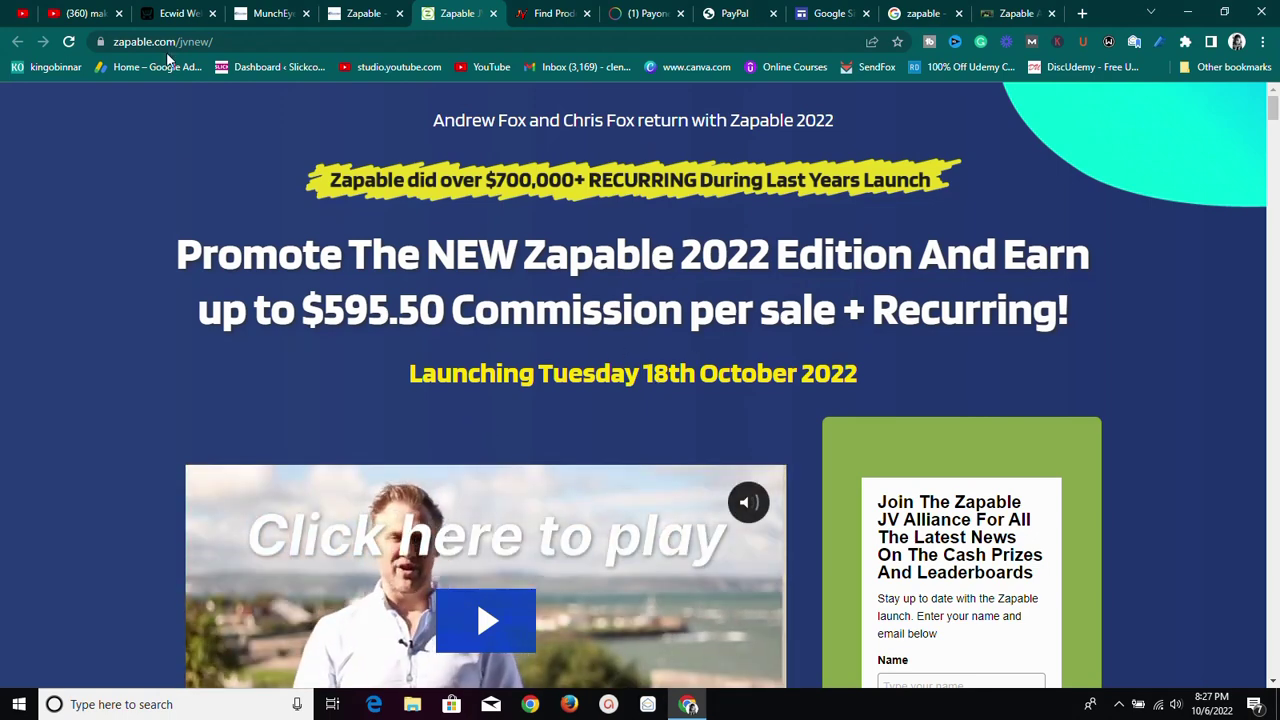
scroll(797, 490, "down", 6)
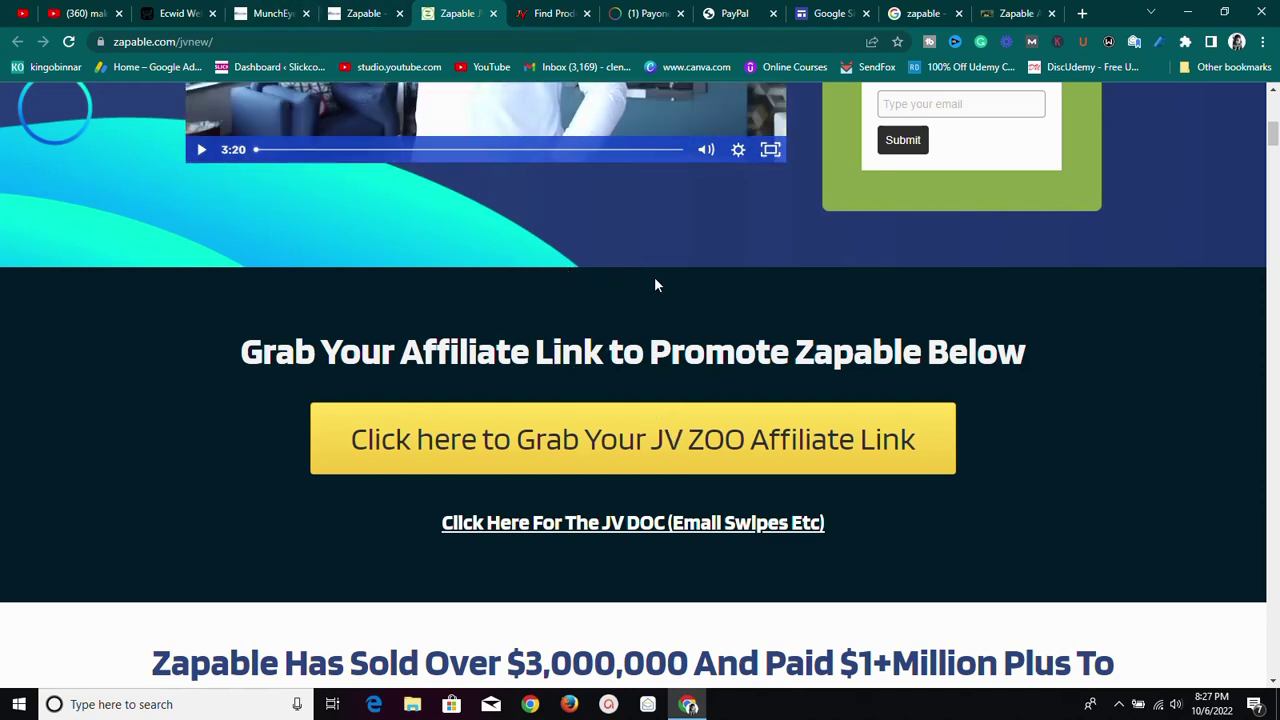
Step: Check Google Sites' Start a new site templates, then return to the Zapable JV headline announcing 18th October 2022
left_click(828, 13)
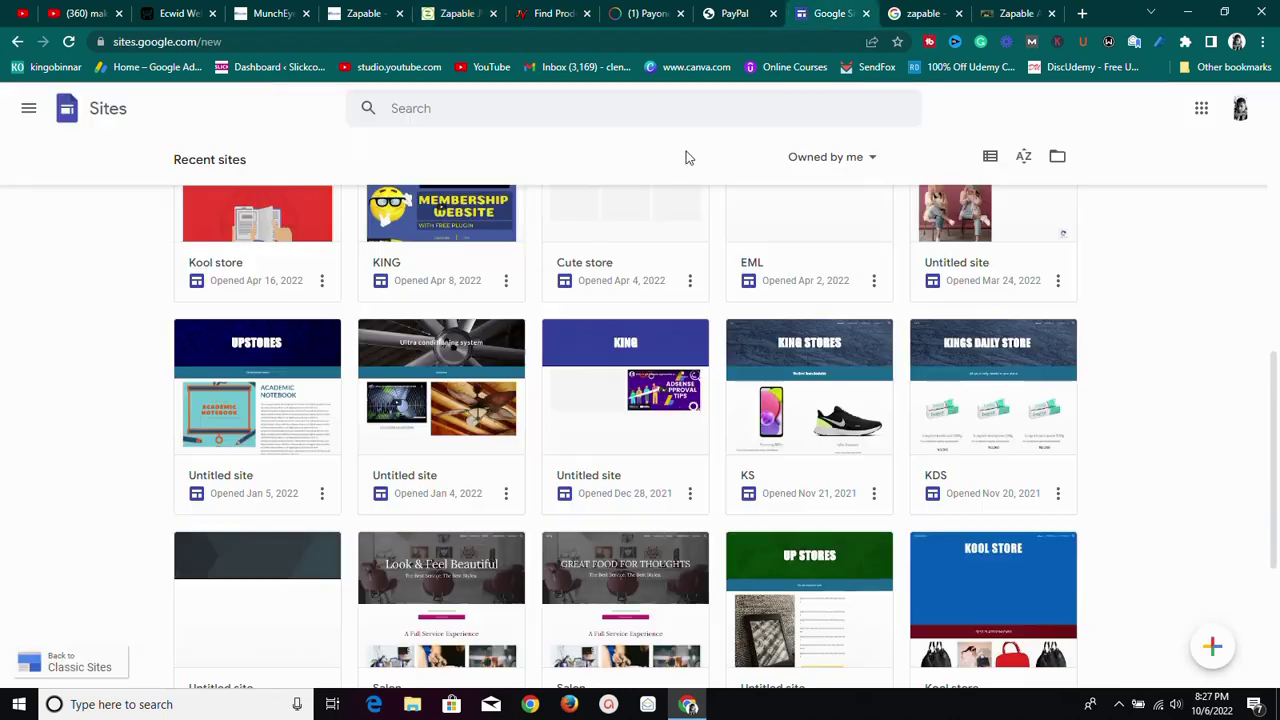
scroll(497, 474, "up", 10)
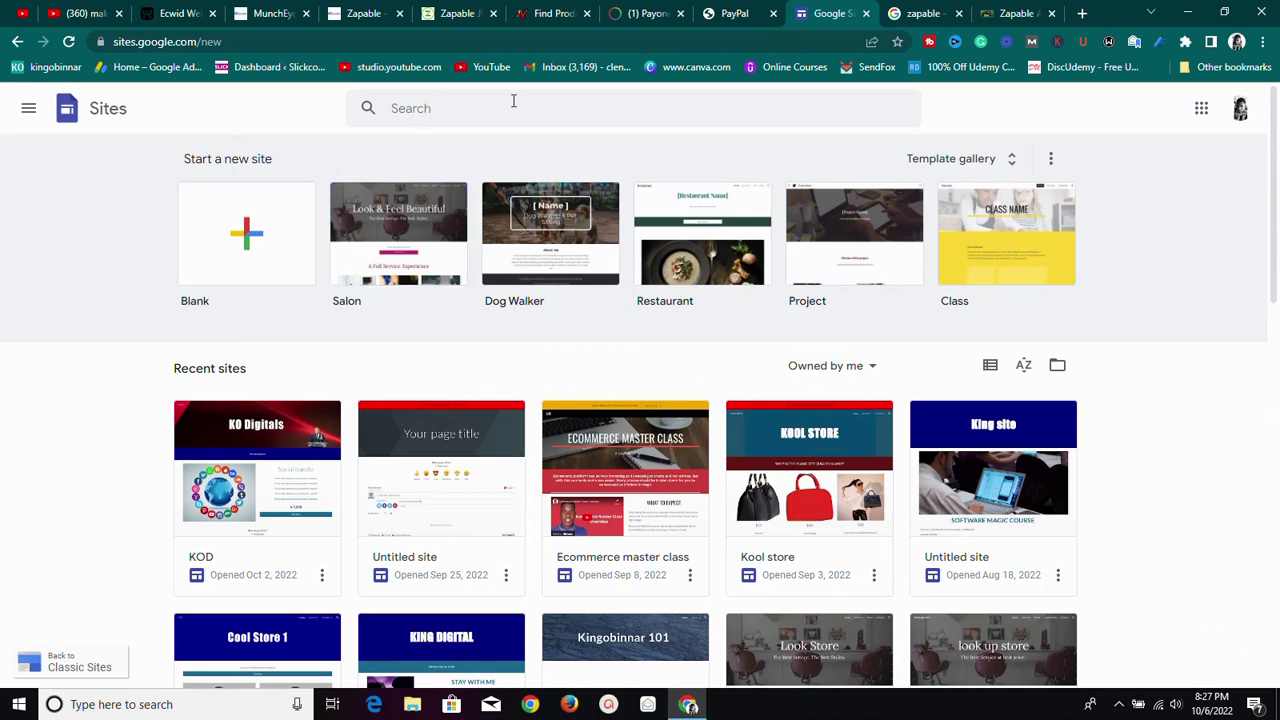
left_click(455, 13)
scroll(319, 213, "up", 6)
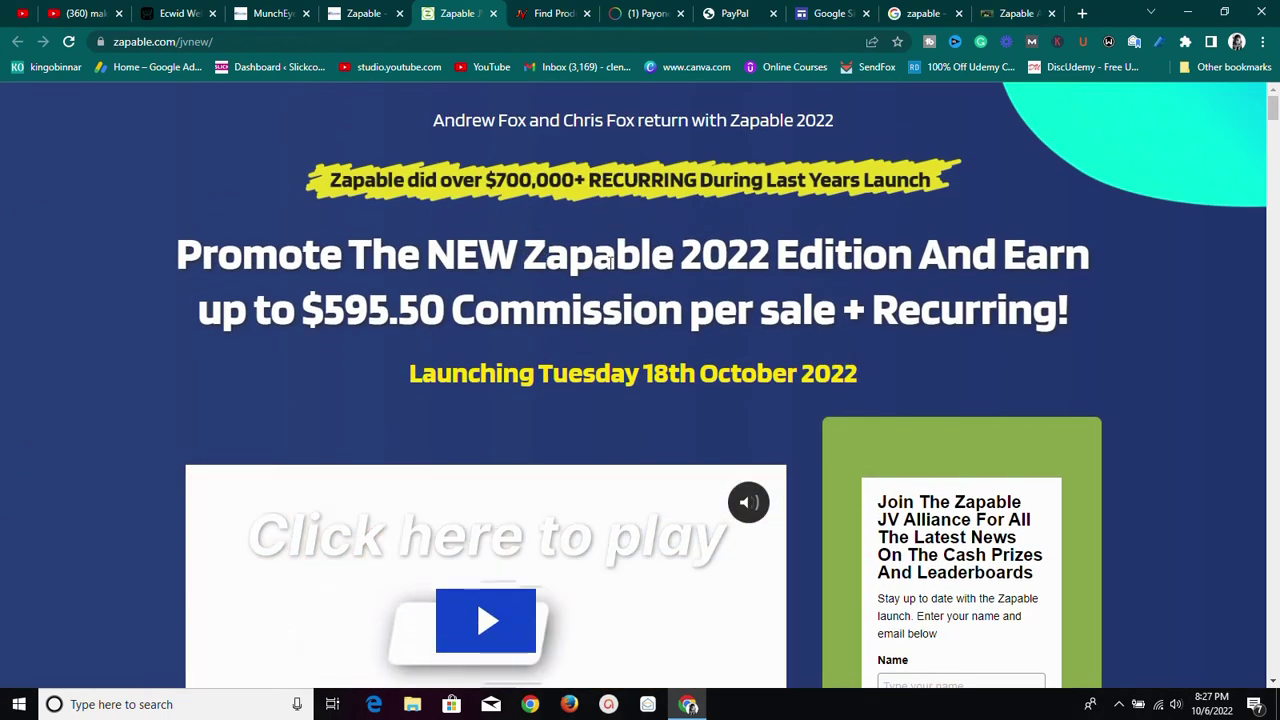
Step: Copy 'Zapable' from the JV headline and search Google for 'zapable review' in a new tab
left_click_drag(526, 262, 659, 272)
right_click(659, 272)
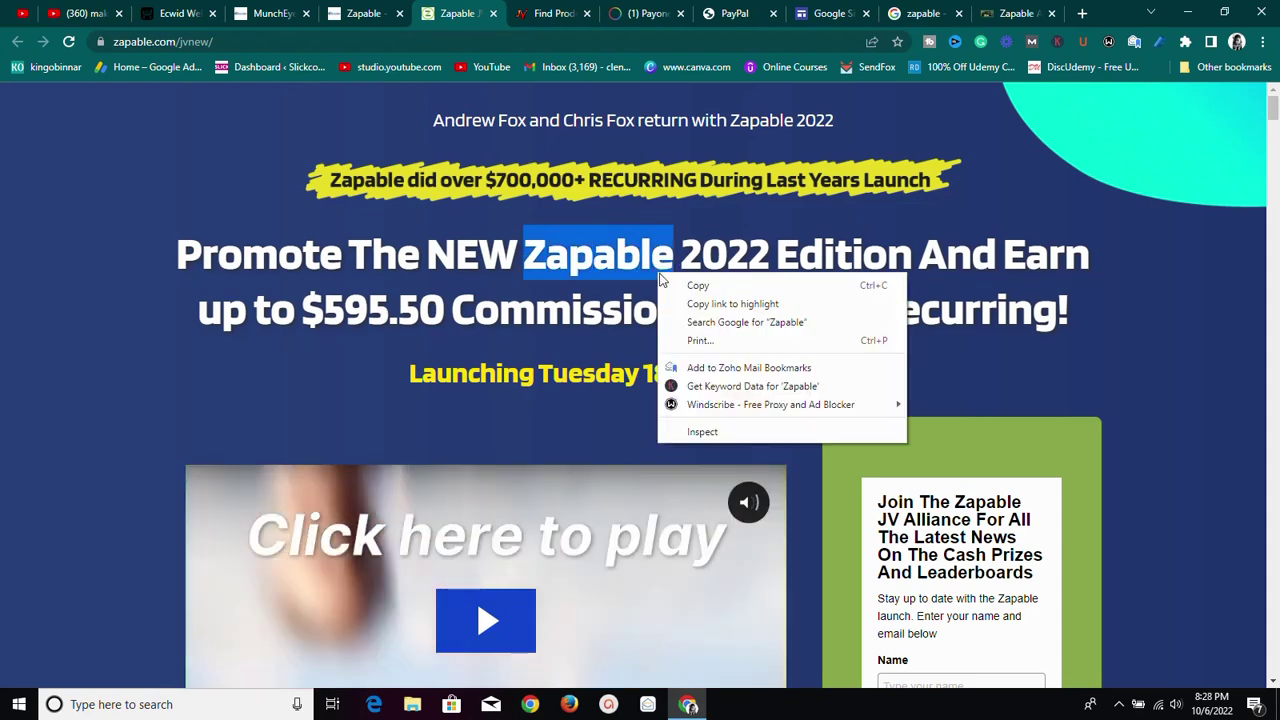
left_click(686, 284)
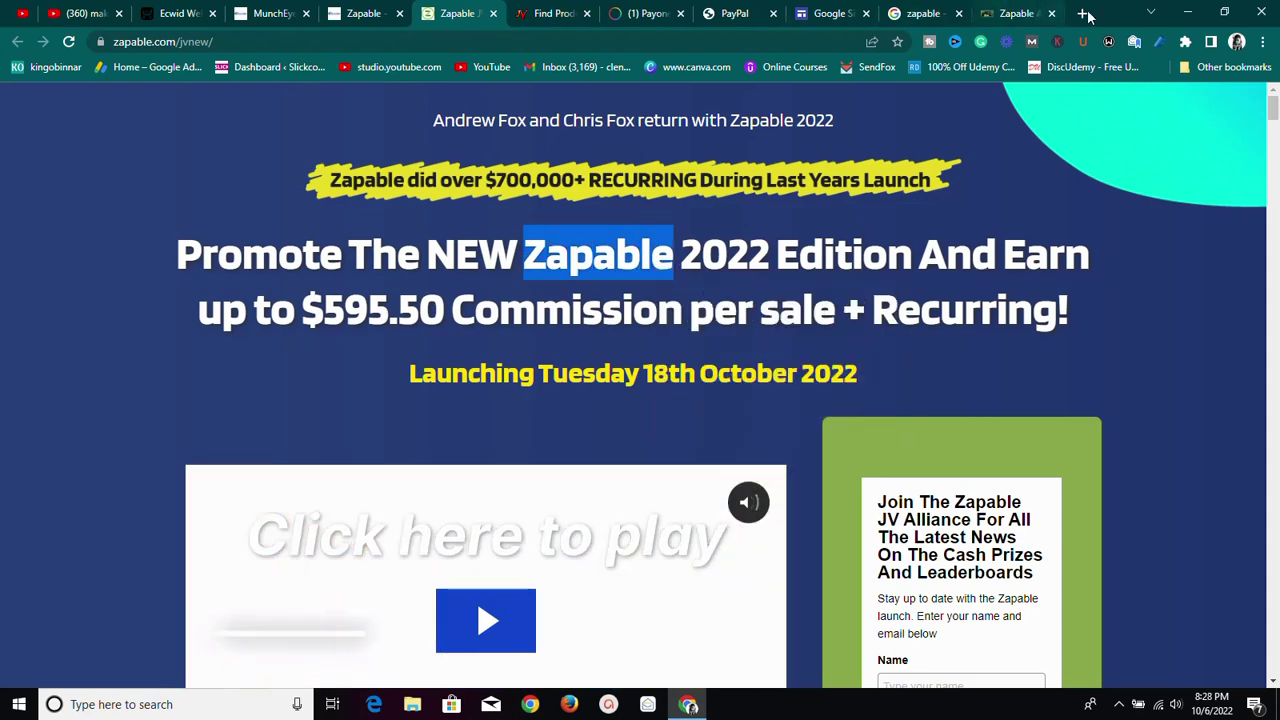
left_click(1082, 13)
left_click(423, 44)
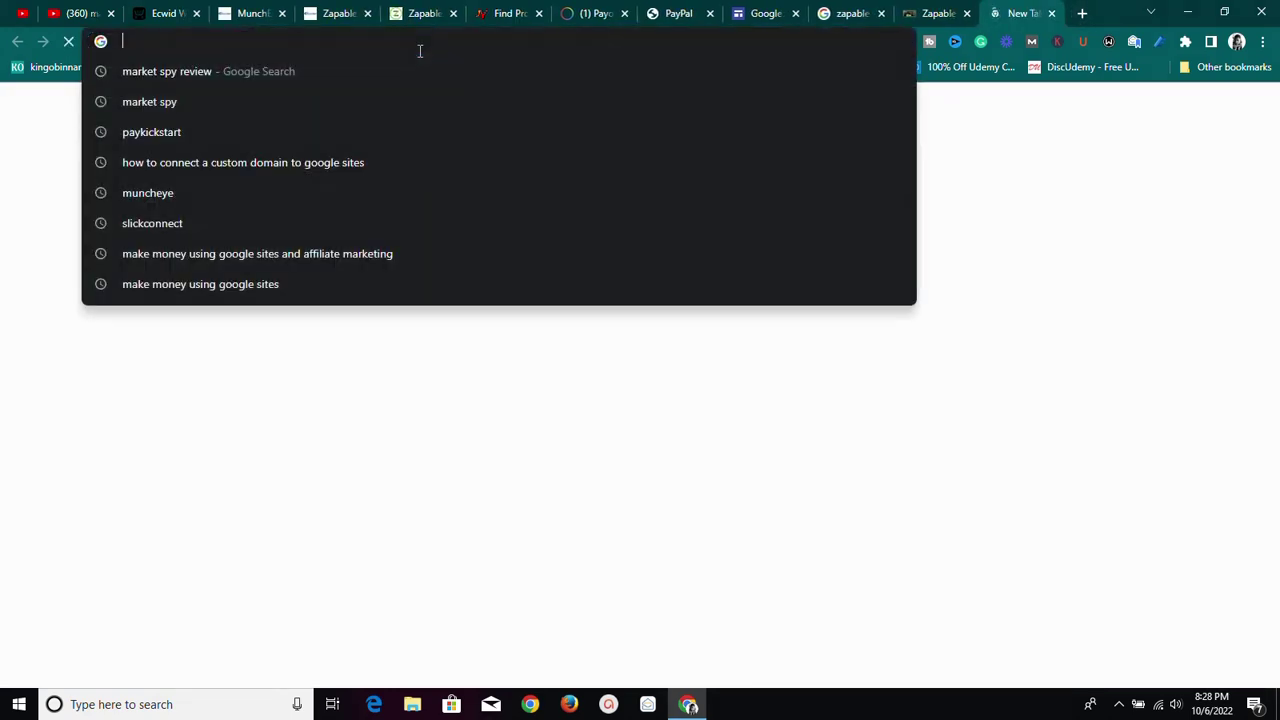
right_click(417, 50)
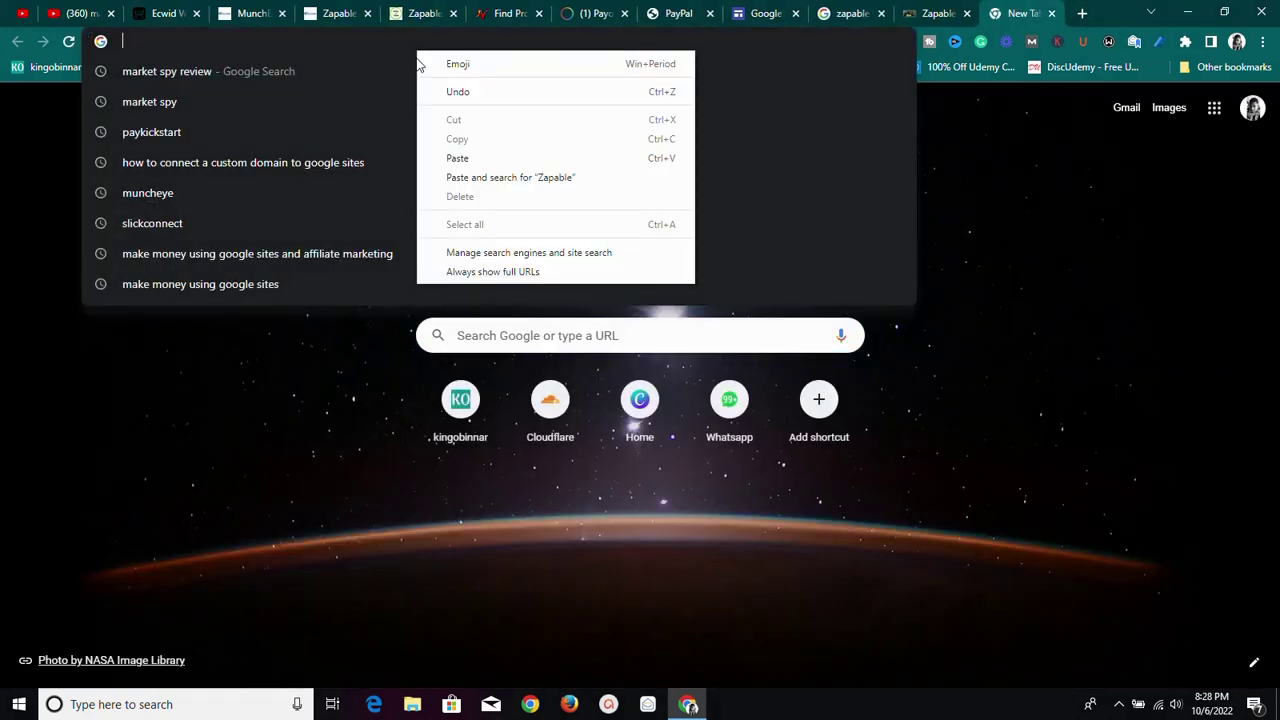
left_click(421, 158)
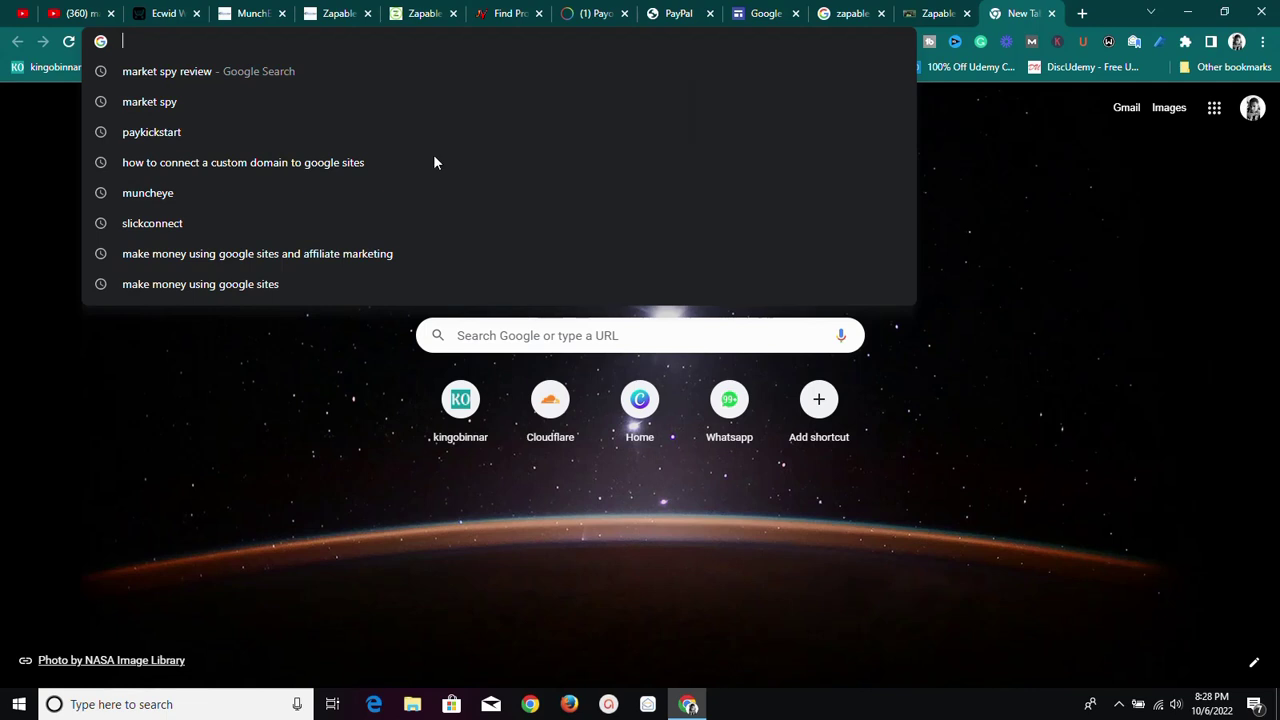
type("review")
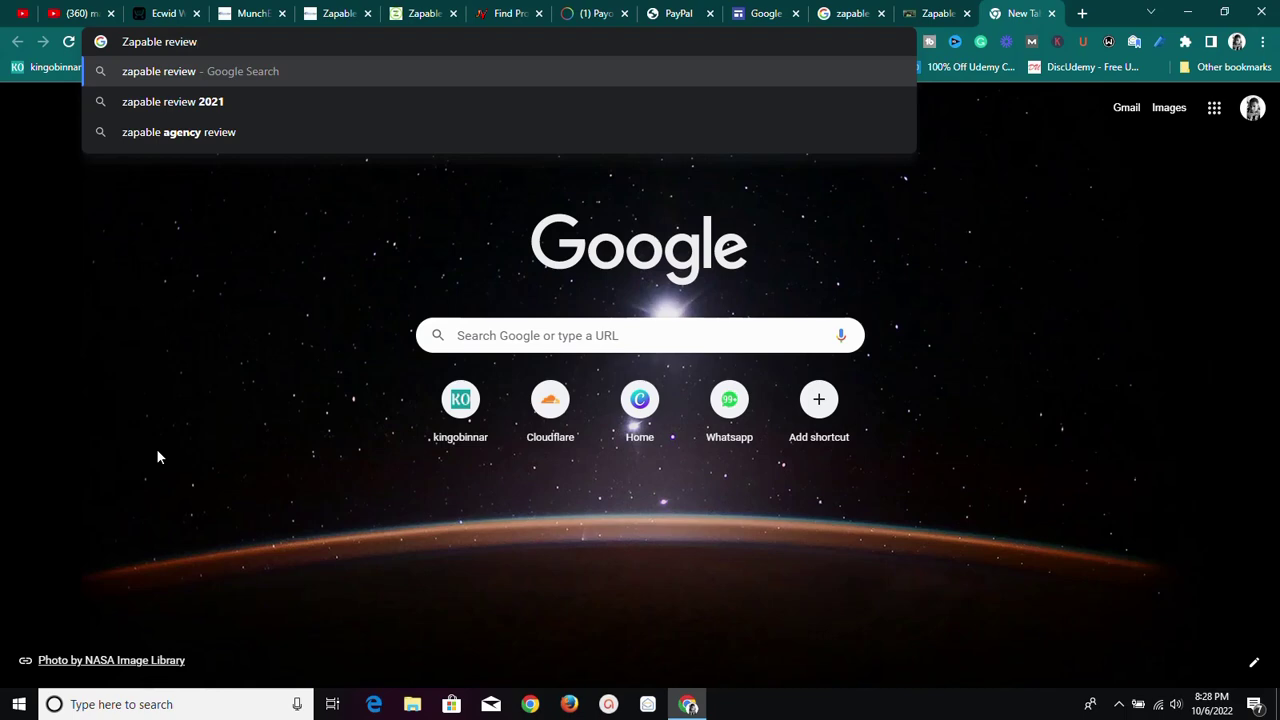
key("Return")
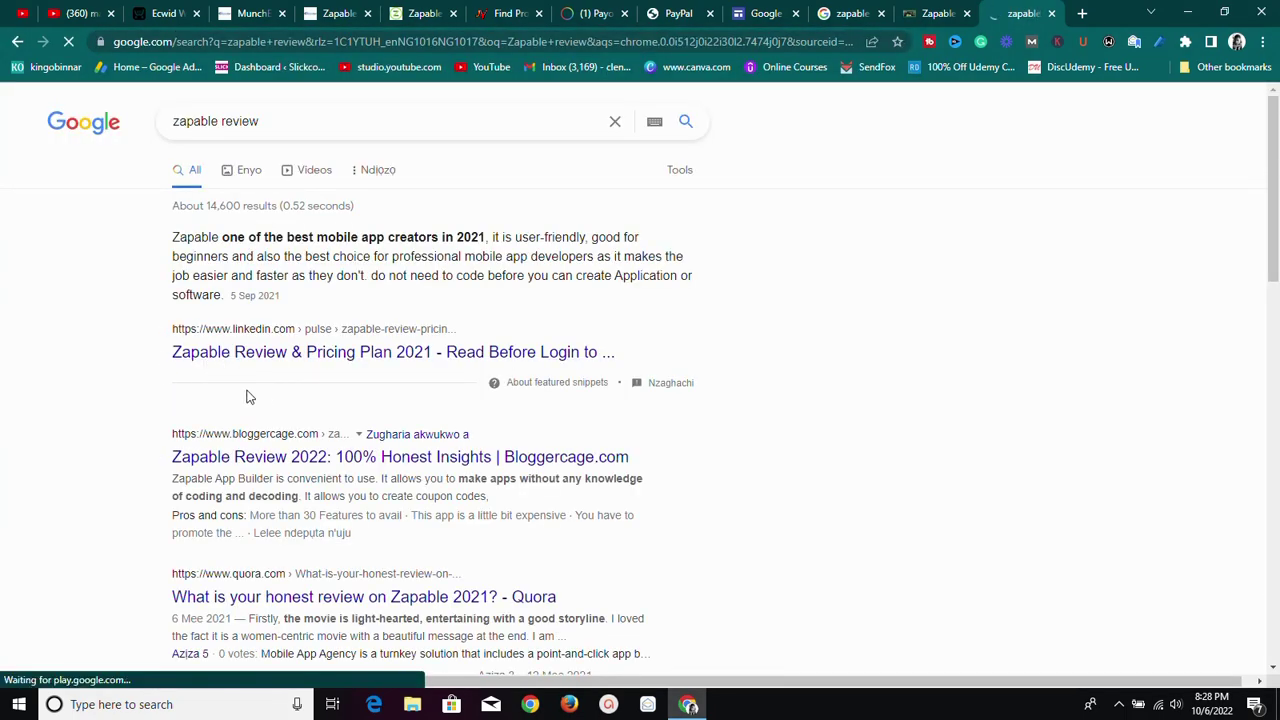
Step: Scroll through the 'zapable review' results, including Google Sites-hosted reviews, and back to the top
scroll(281, 297, "down", 1)
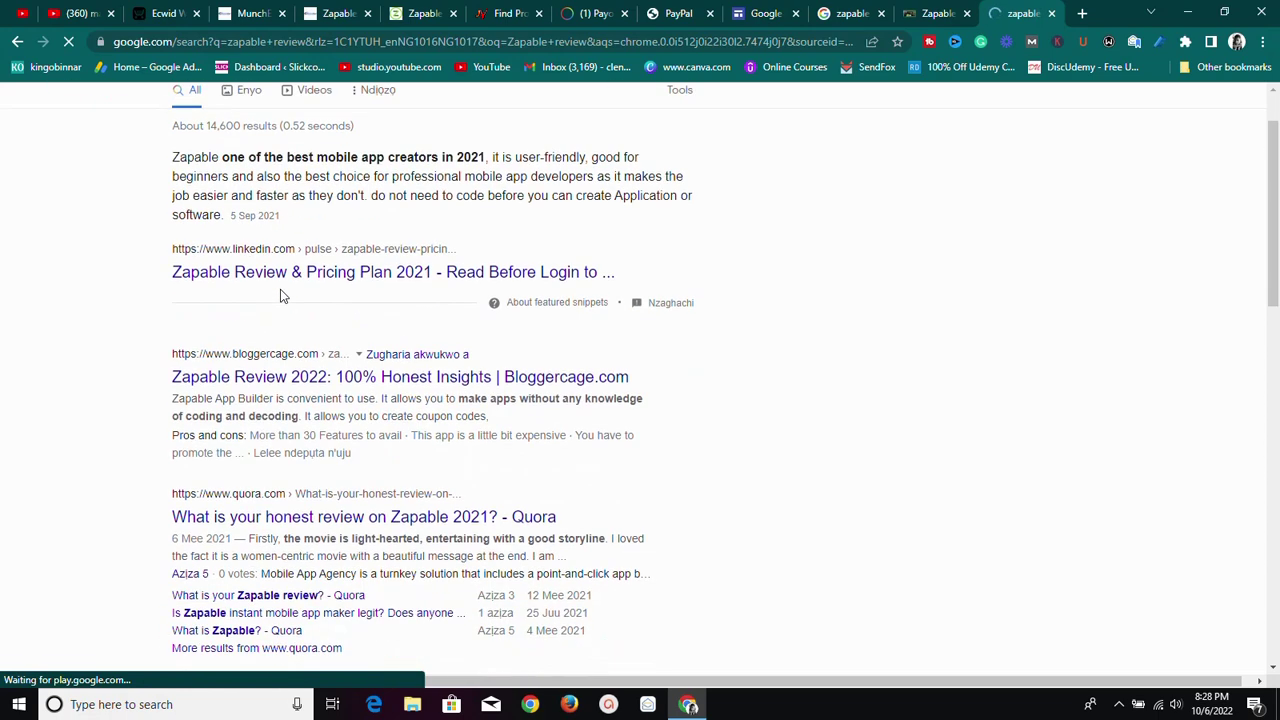
scroll(262, 356, "down", 5)
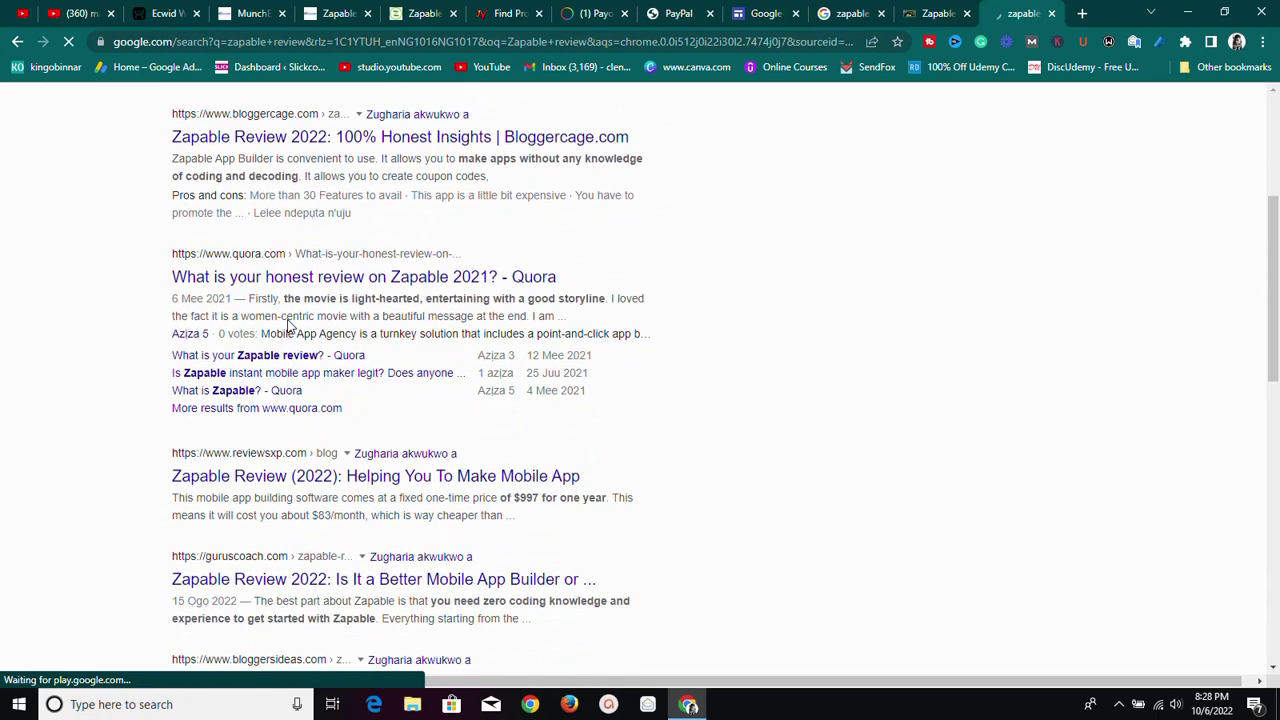
scroll(288, 325, "down", 2)
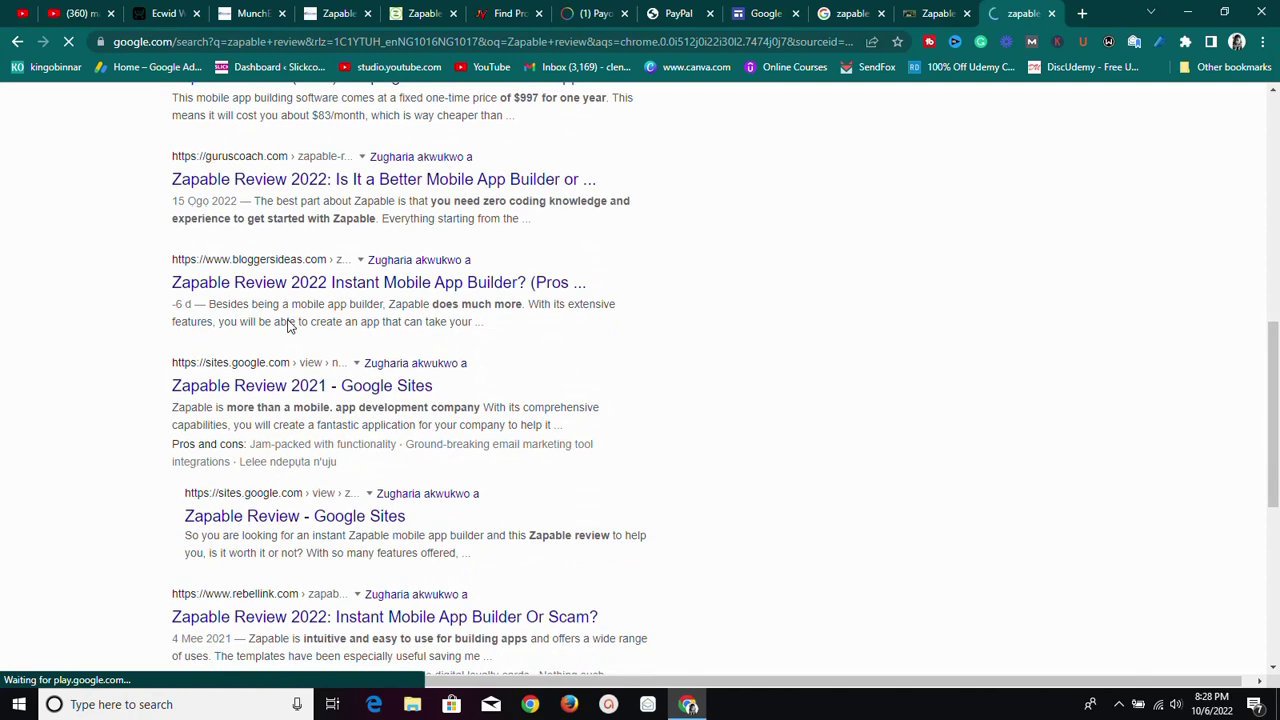
scroll(287, 325, "down", 1)
scroll(288, 321, "up", 1)
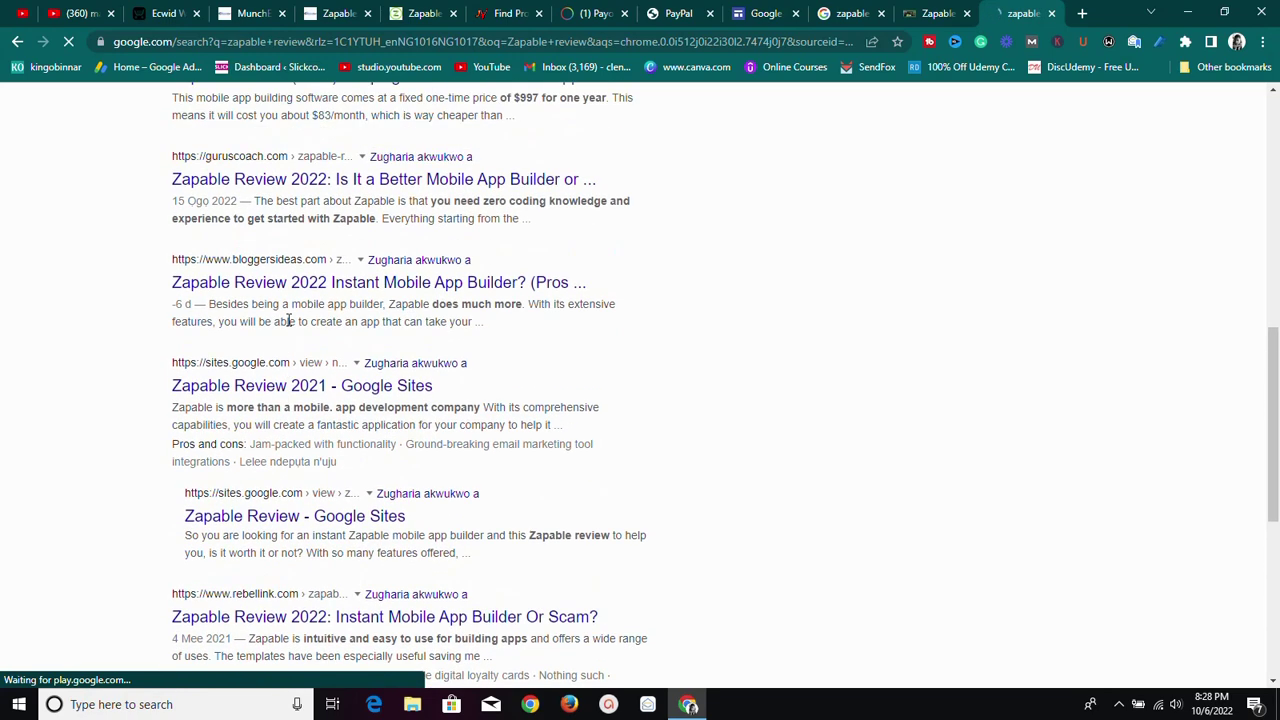
scroll(288, 321, "down", 4)
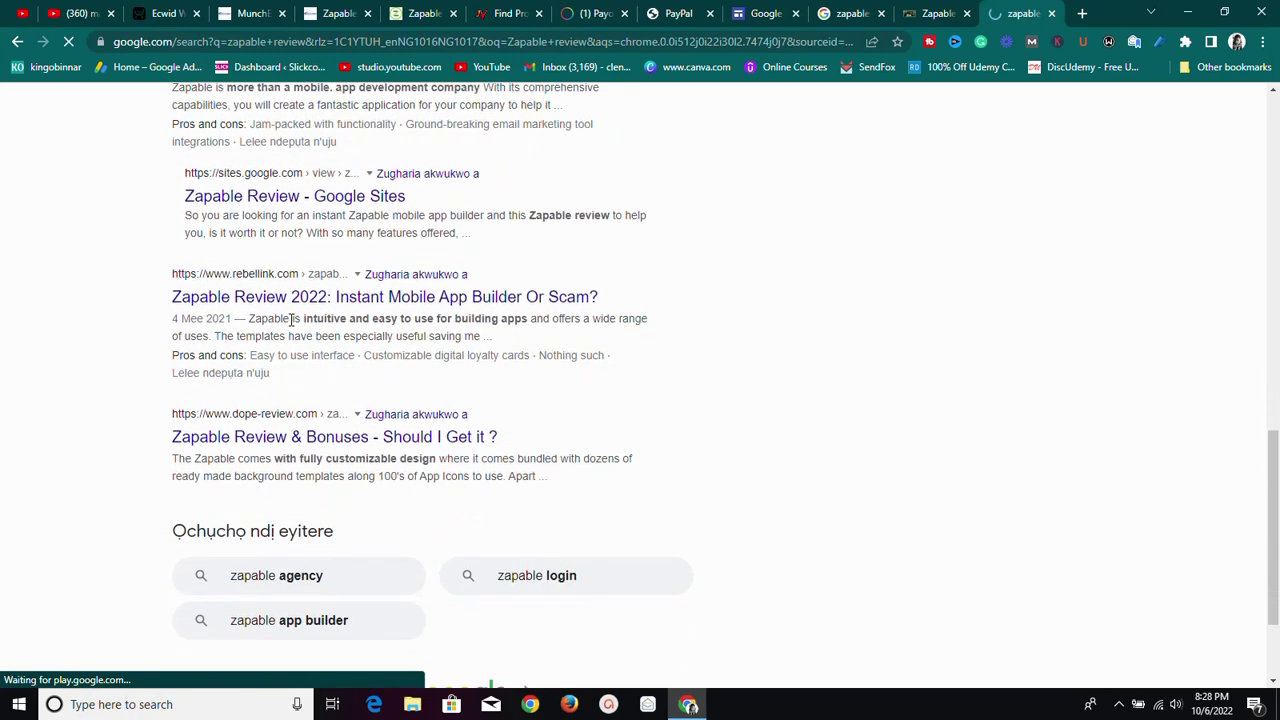
scroll(290, 325, "down", 2)
scroll(290, 325, "up", 3)
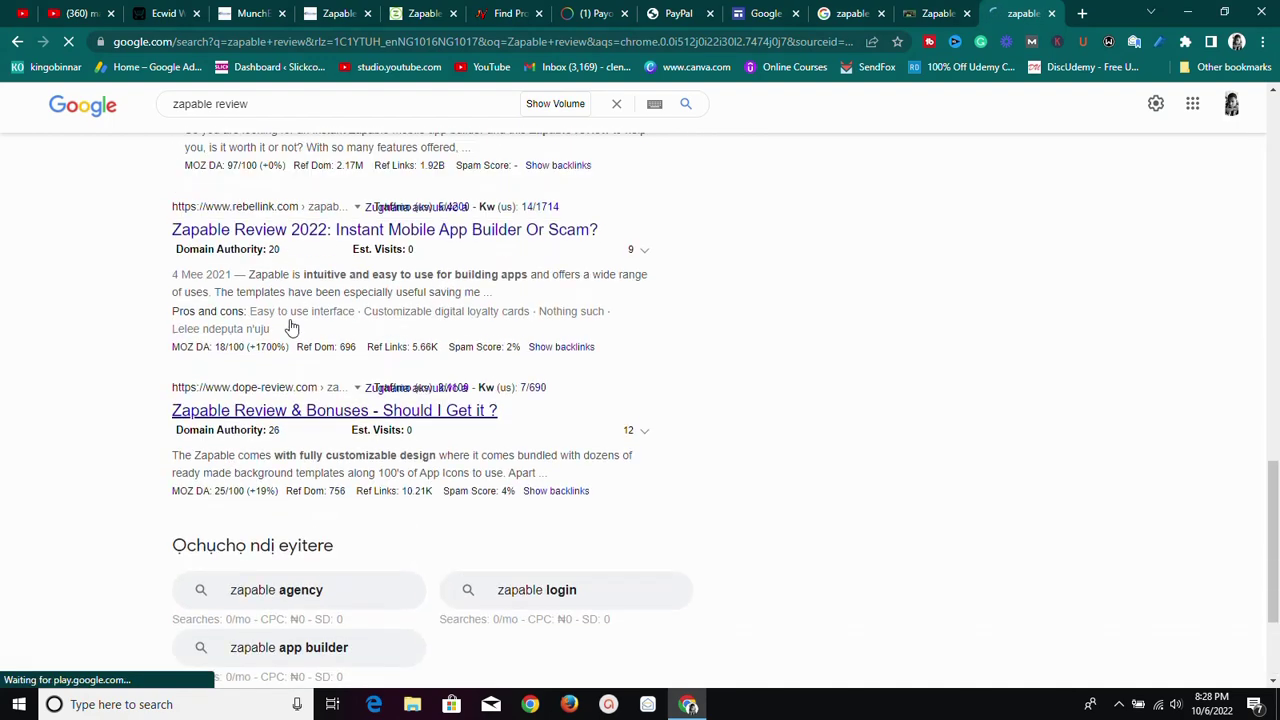
scroll(290, 325, "up", 3)
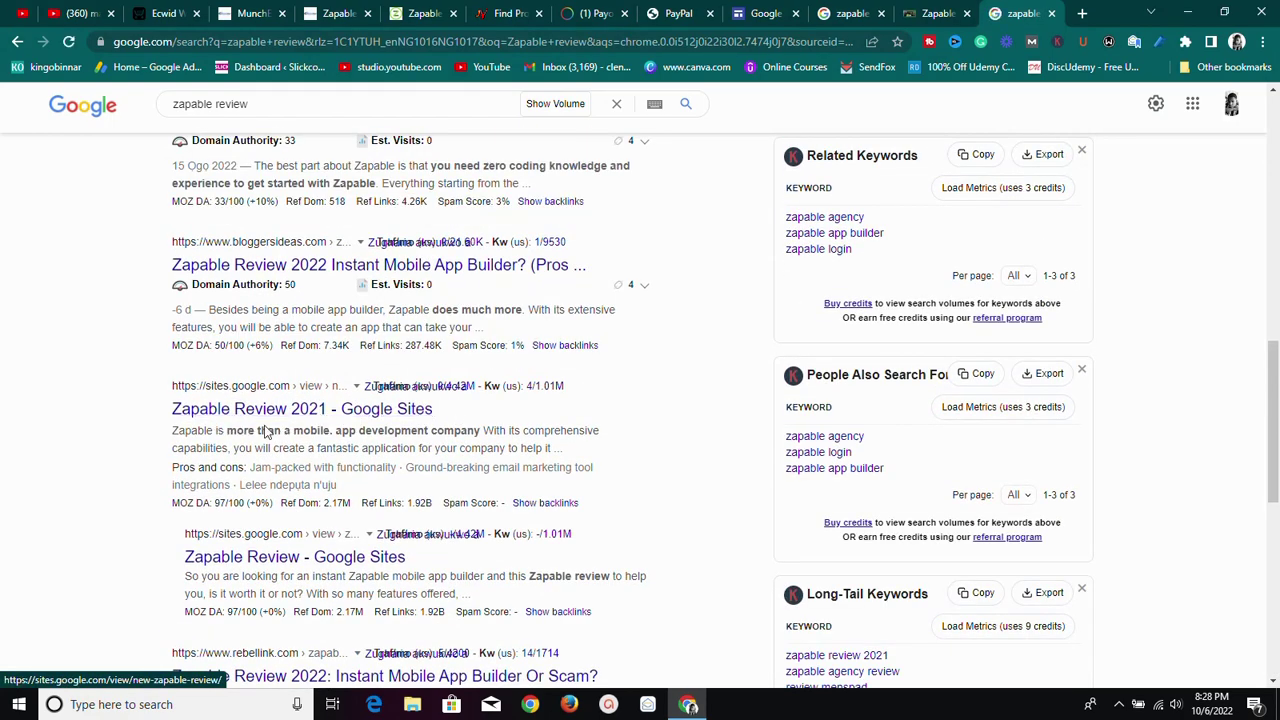
scroll(251, 311, "up", 10)
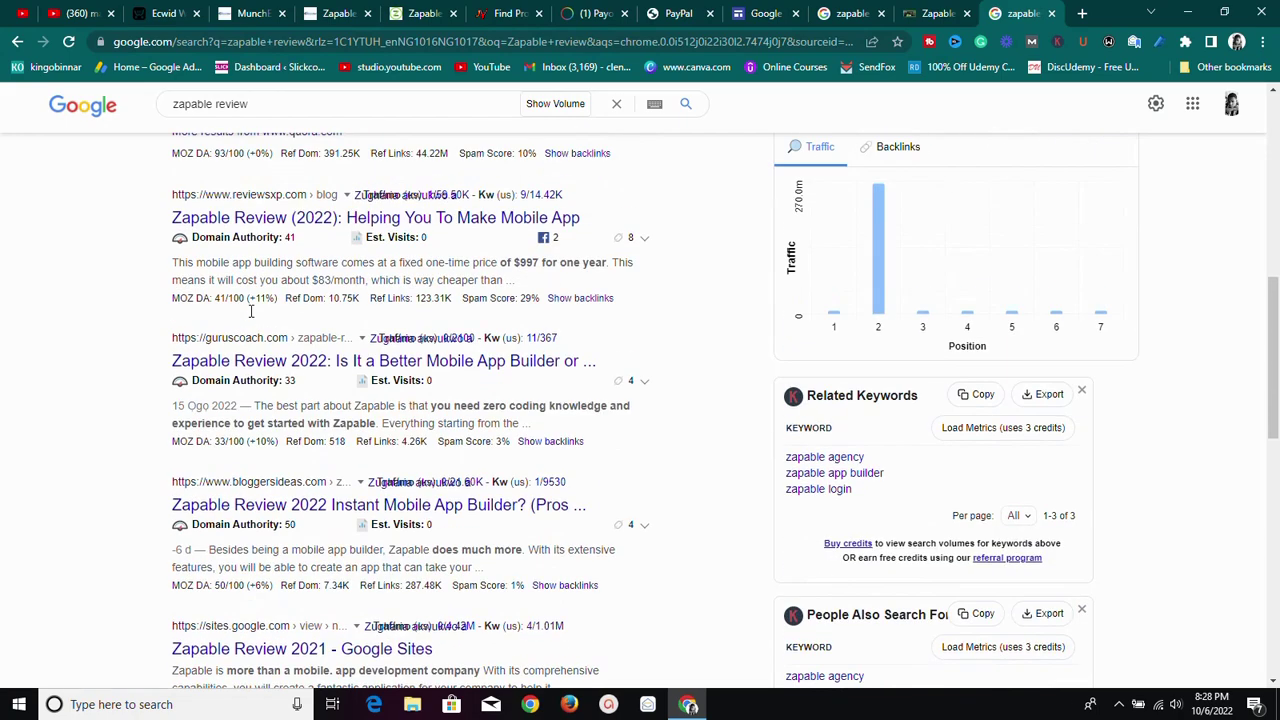
scroll(252, 316, "up", 2)
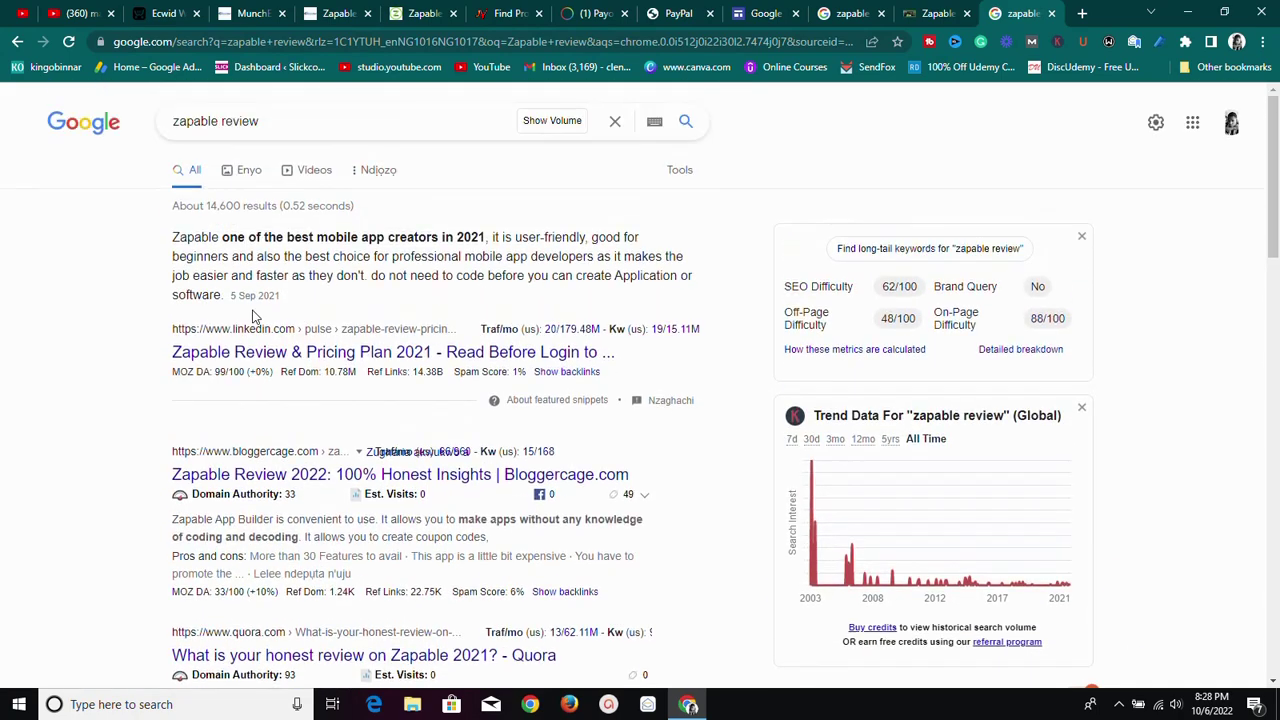
Step: Trim the query to just 'zapable' and rerun the search
key("BackSpace")
key("BackSpace")
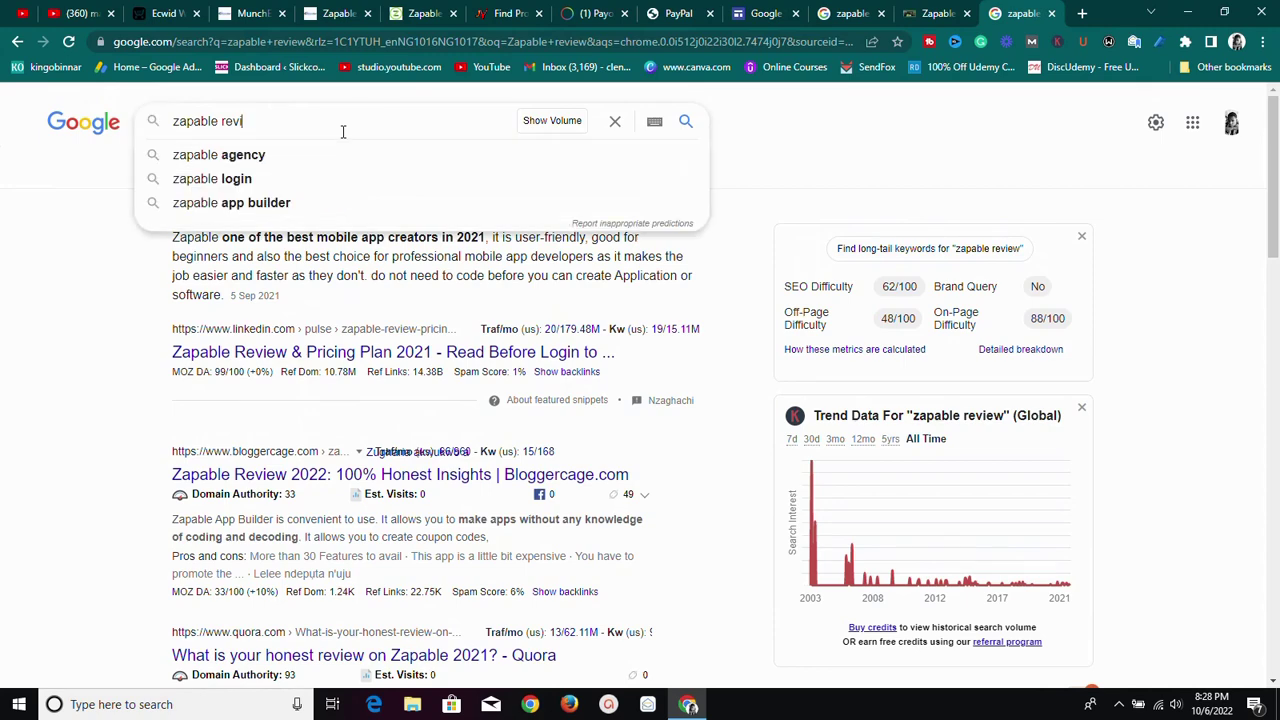
key("BackSpace")
key("BackSpace")
key("BackSpace")
key("Return")
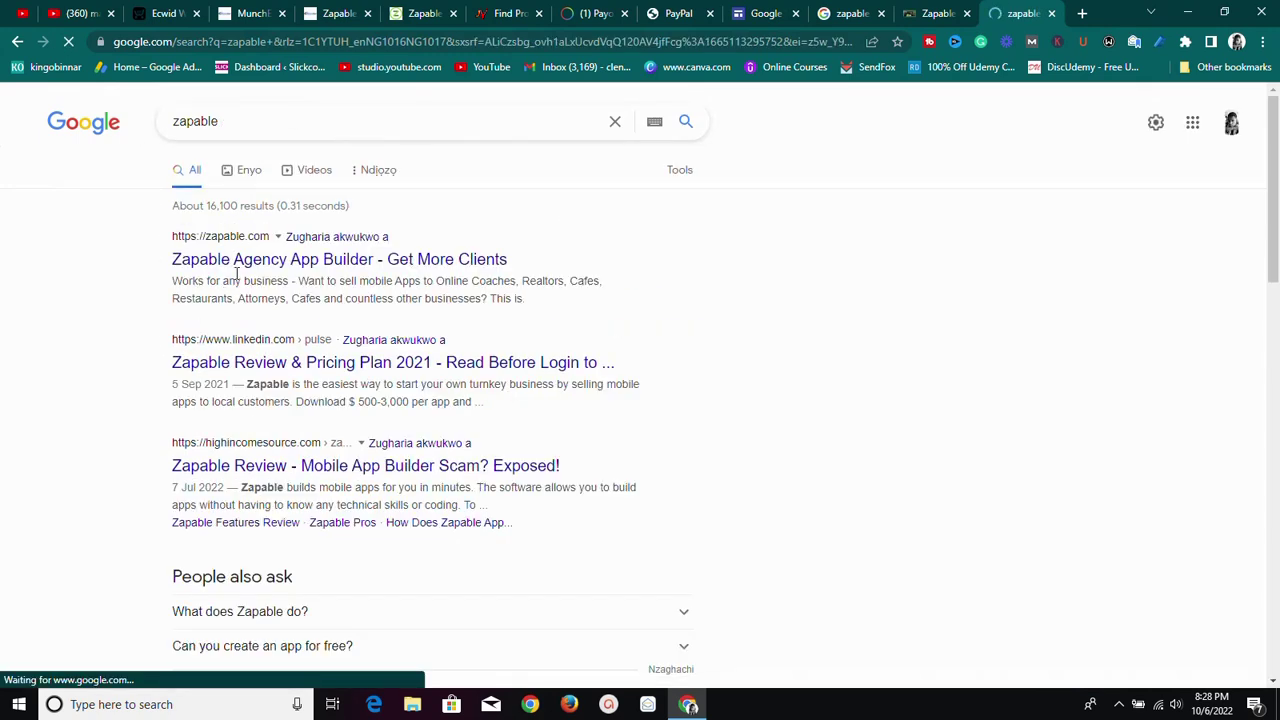
Step: Scroll the 'zapable' results down to the Zapable App Builder Review 2022 Google Sites result
scroll(268, 257, "down", 1)
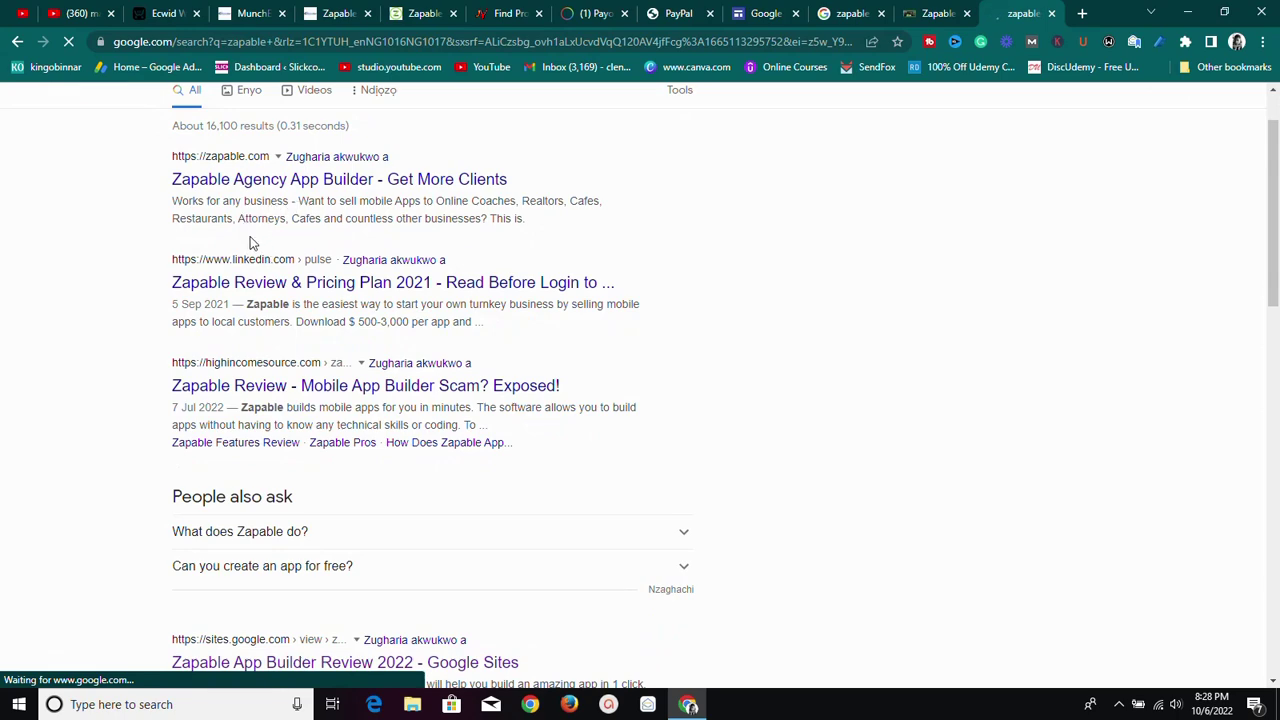
scroll(252, 243, "down", 2)
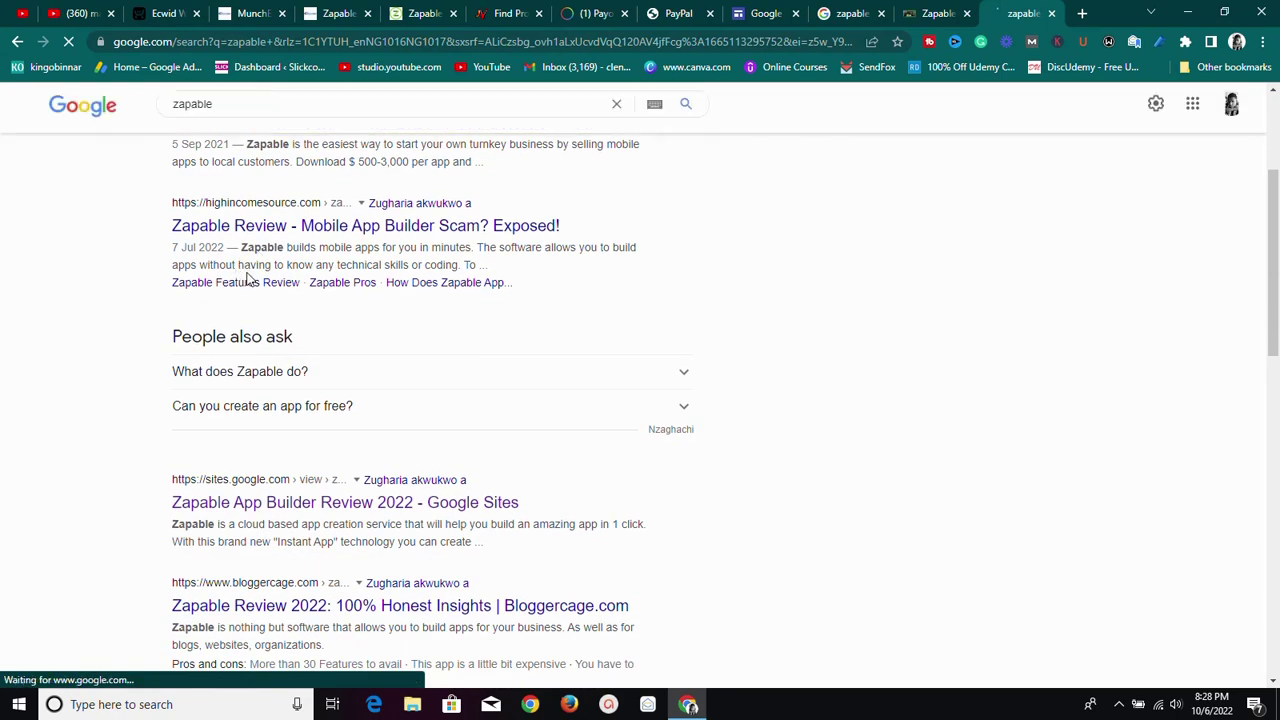
scroll(262, 289, "down", 5)
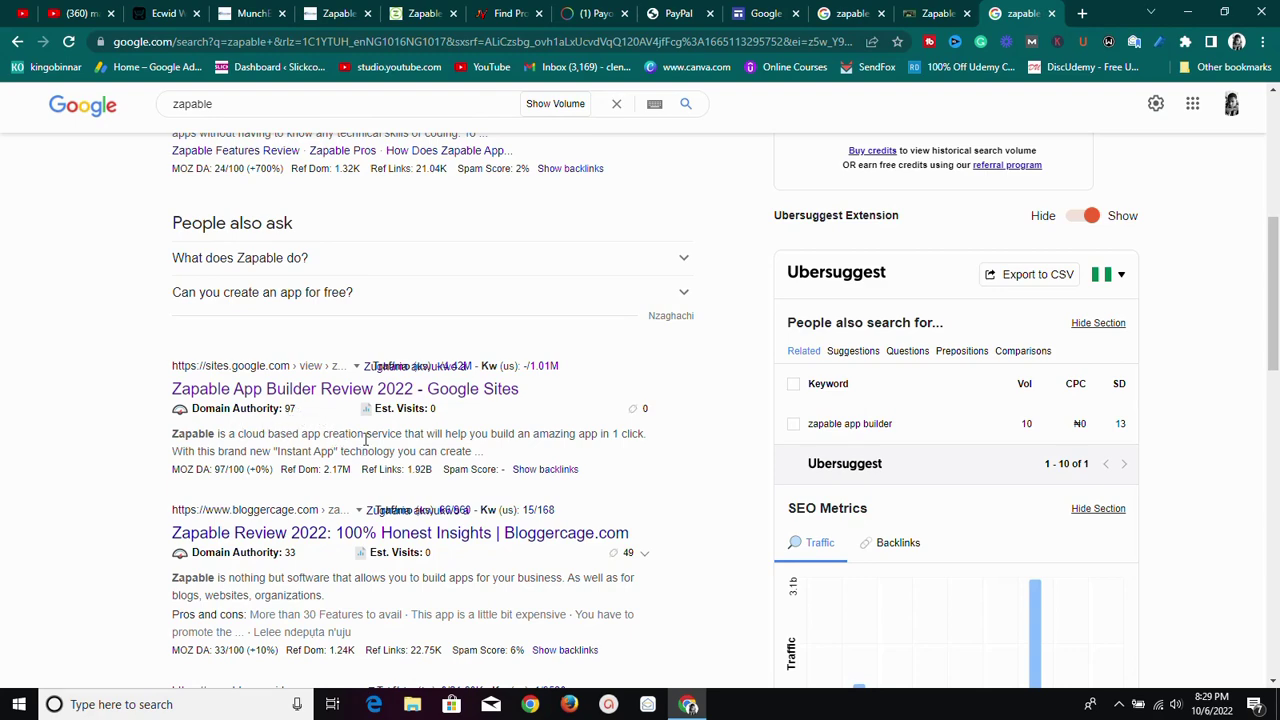
scroll(370, 428, "down", 5)
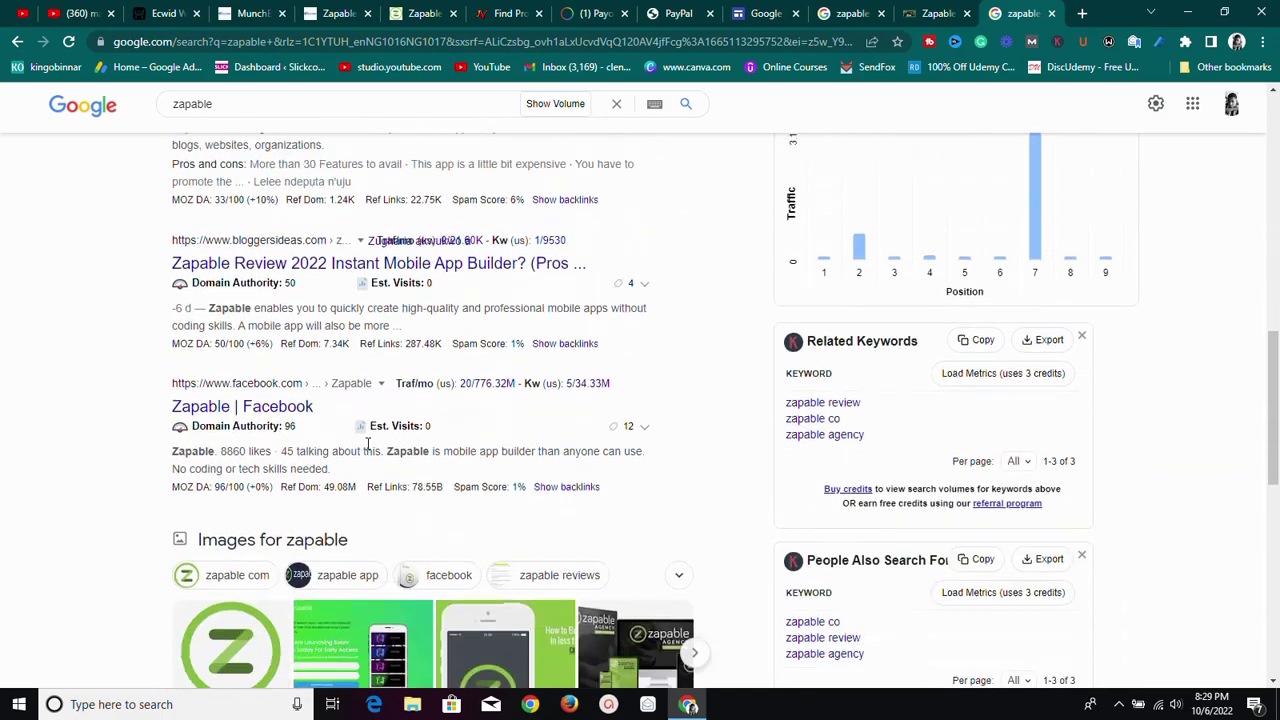
scroll(272, 423, "down", 1)
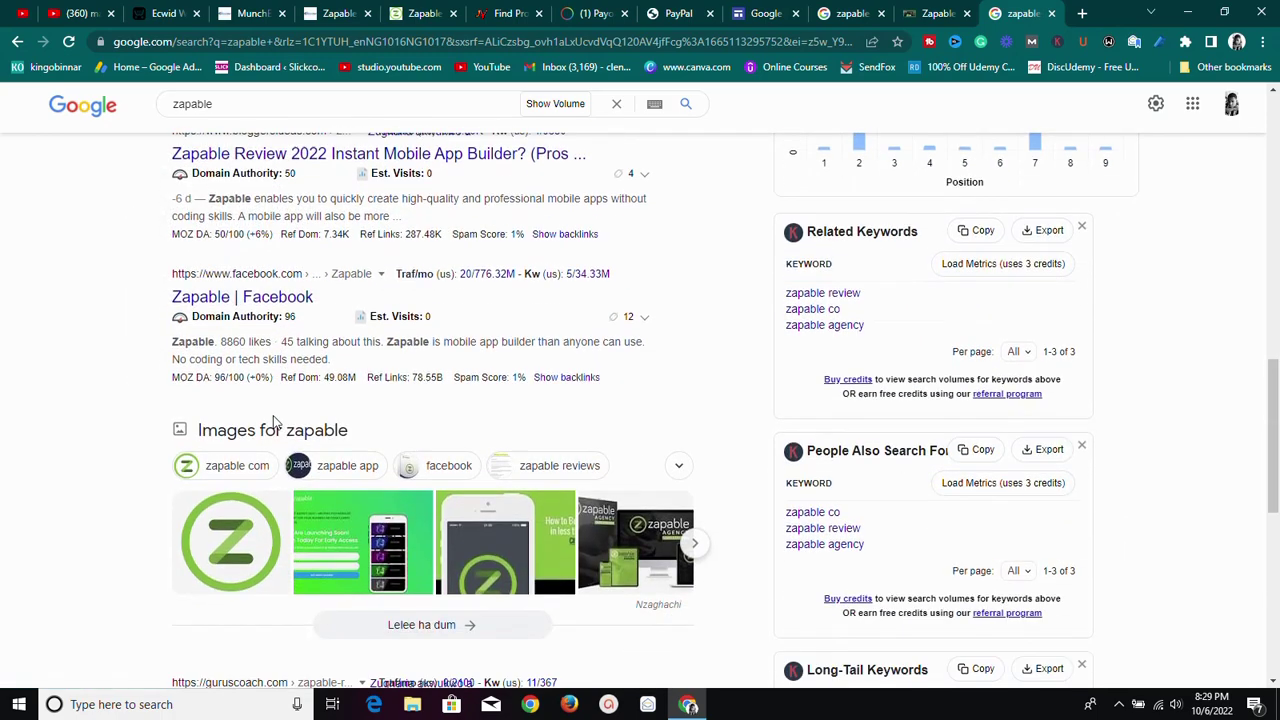
scroll(275, 422, "up", 1)
scroll(272, 423, "up", 10)
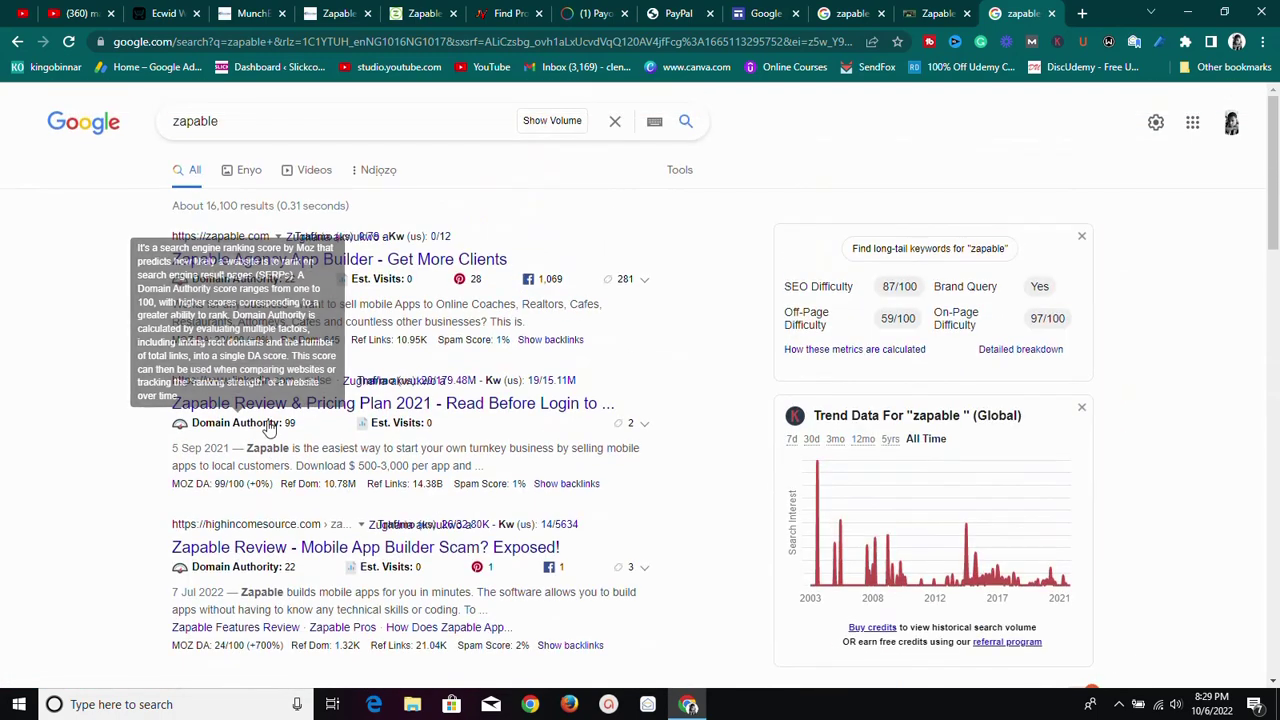
scroll(268, 427, "down", 2)
scroll(200, 425, "up", 2)
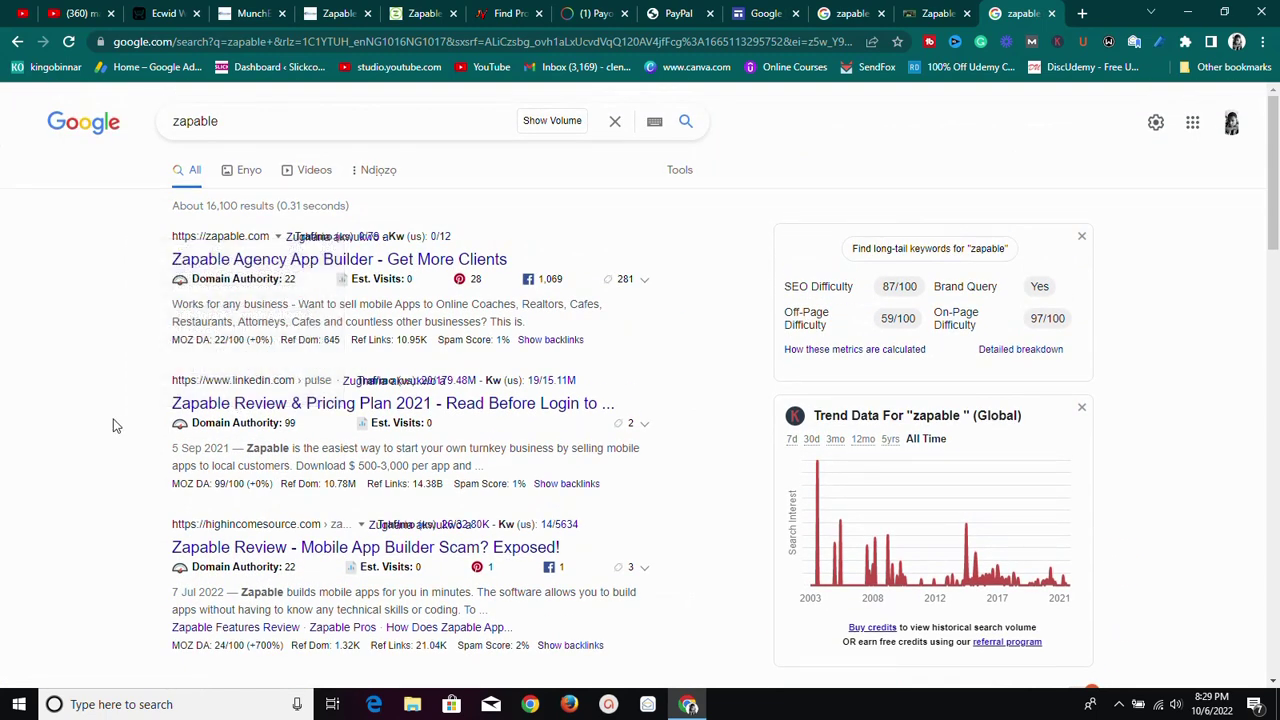
scroll(113, 424, "down", 2)
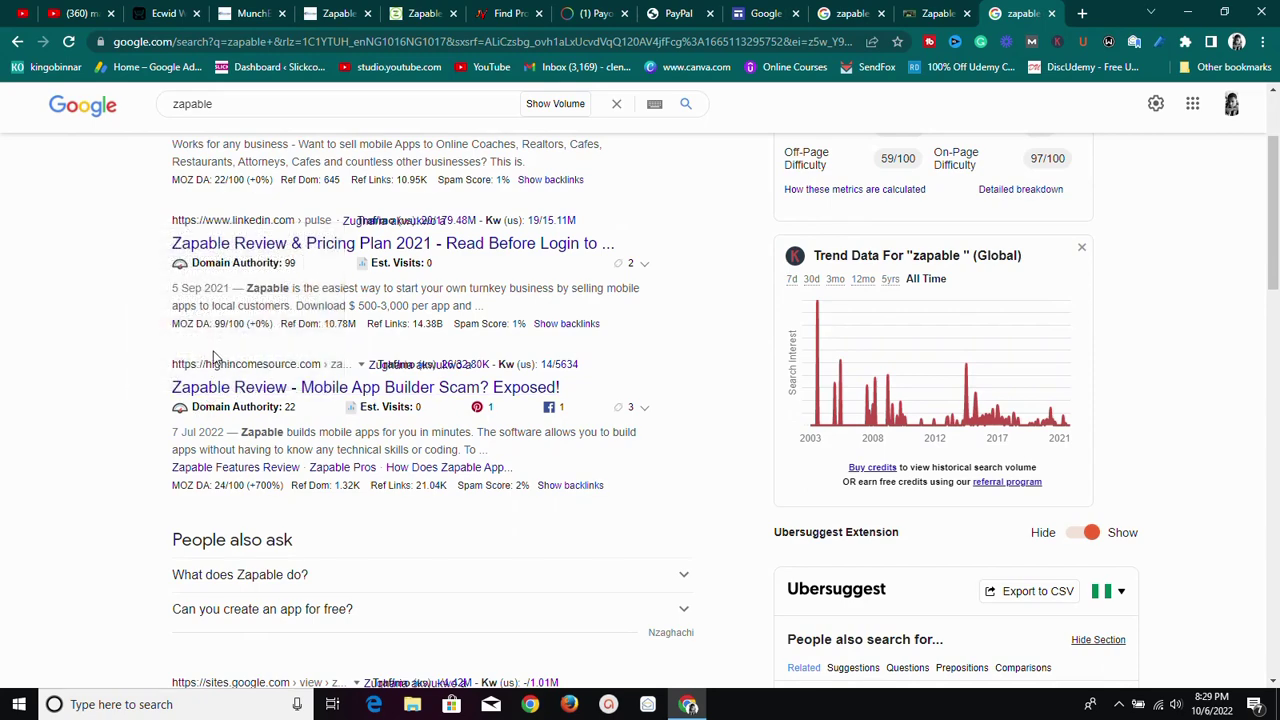
scroll(200, 413, "up", 2)
mouse_move(215, 340)
scroll(220, 361, "down", 5)
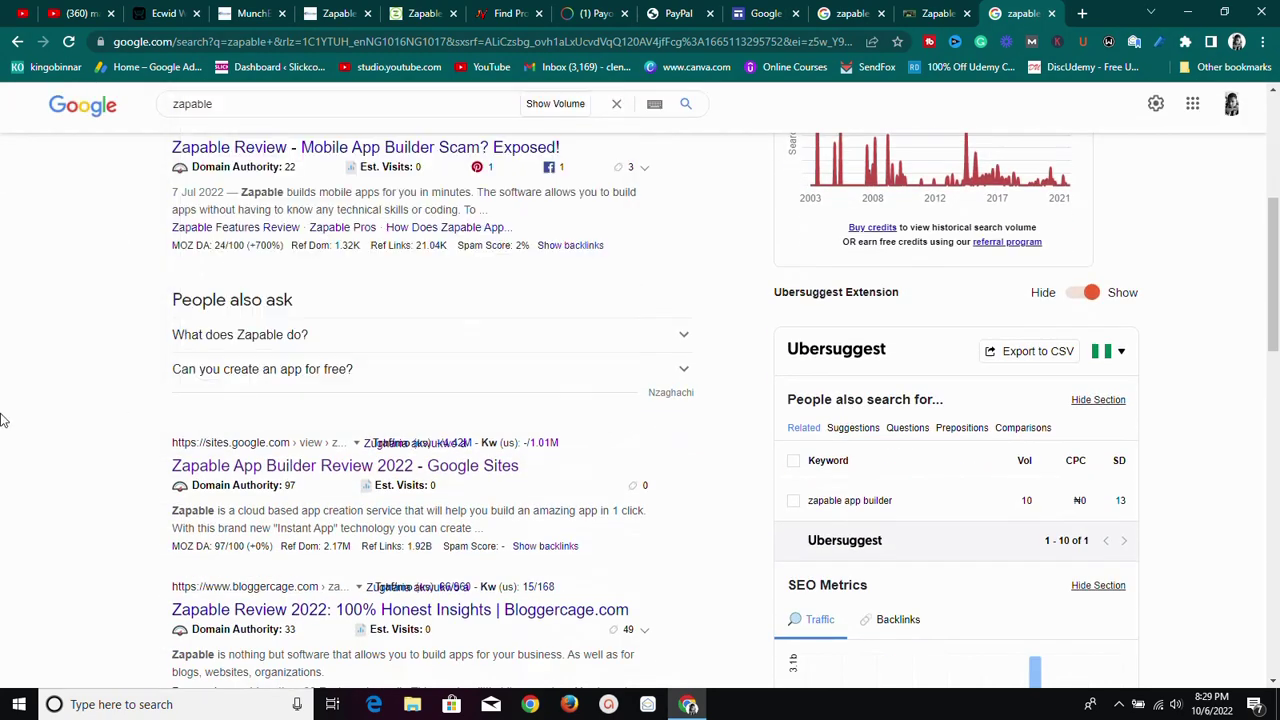
Step: Open the Google Sites 'Zapable App Builder Review 2022' result in a new tab and view it
right_click(270, 479)
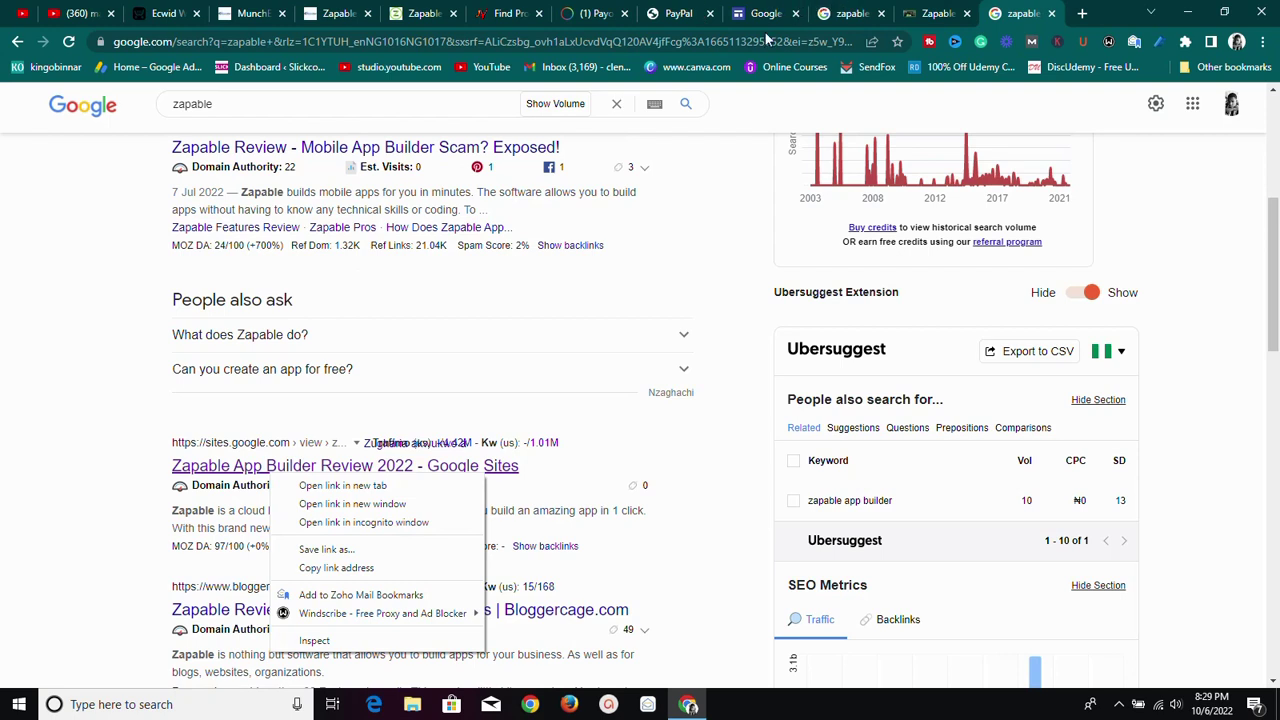
left_click(342, 486)
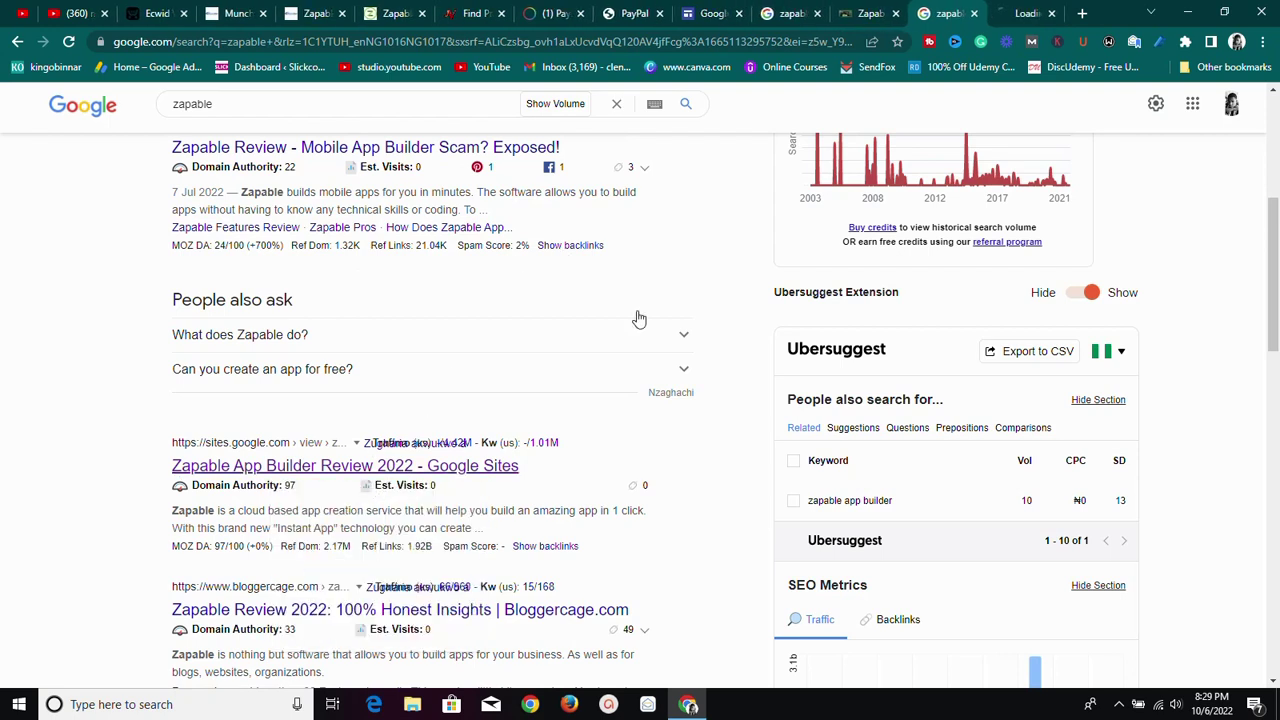
left_click(1020, 12)
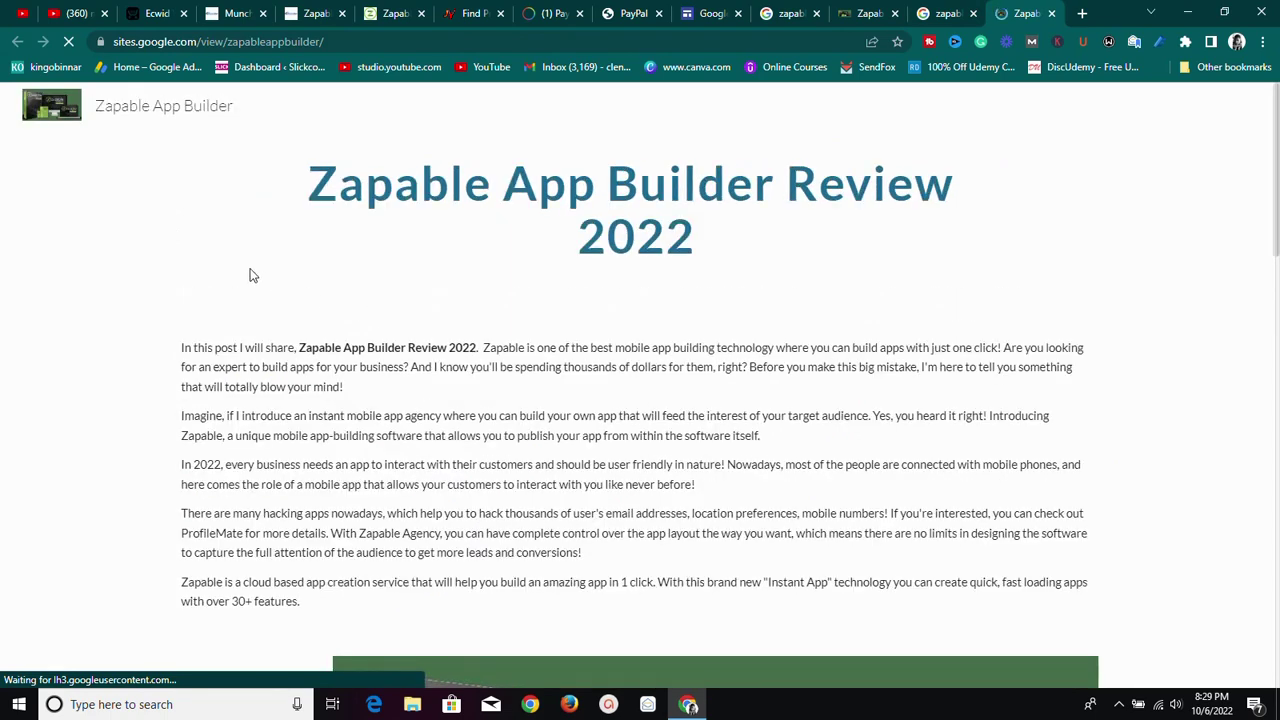
Step: Read down the review's product overview and 3-step guide to the Visit Official Website image
scroll(288, 262, "down", 2)
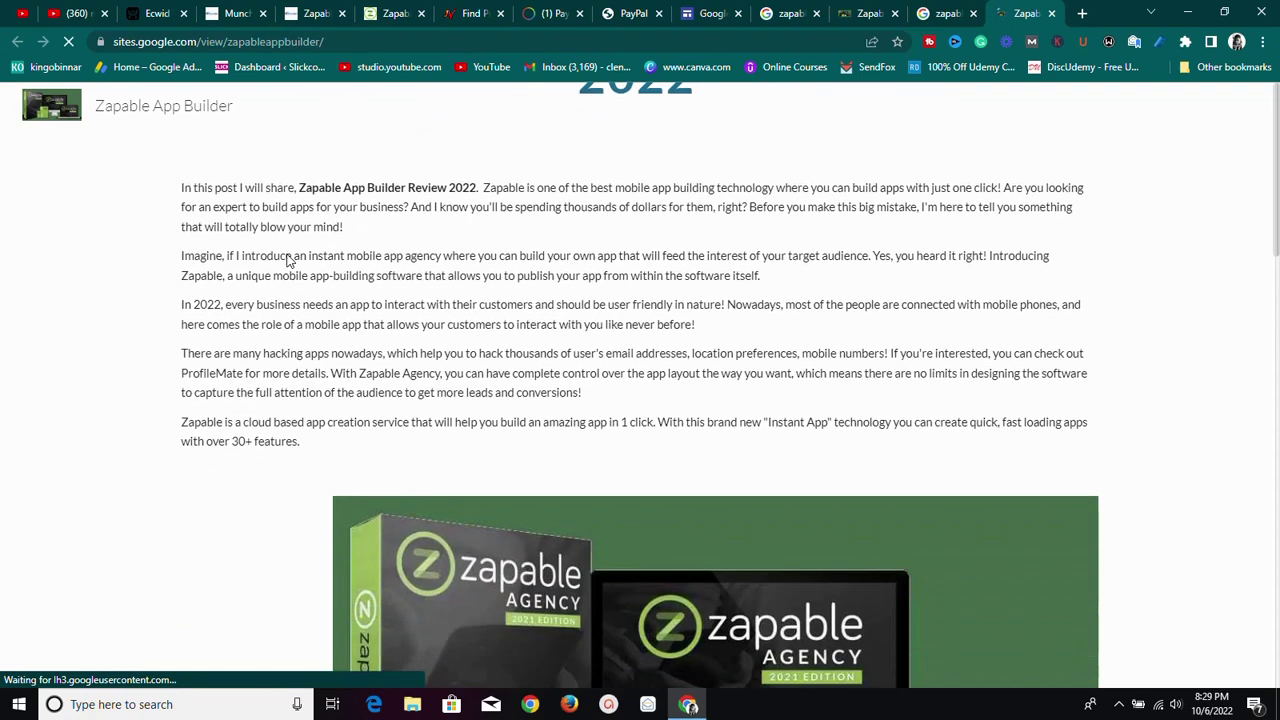
scroll(293, 264, "up", 2)
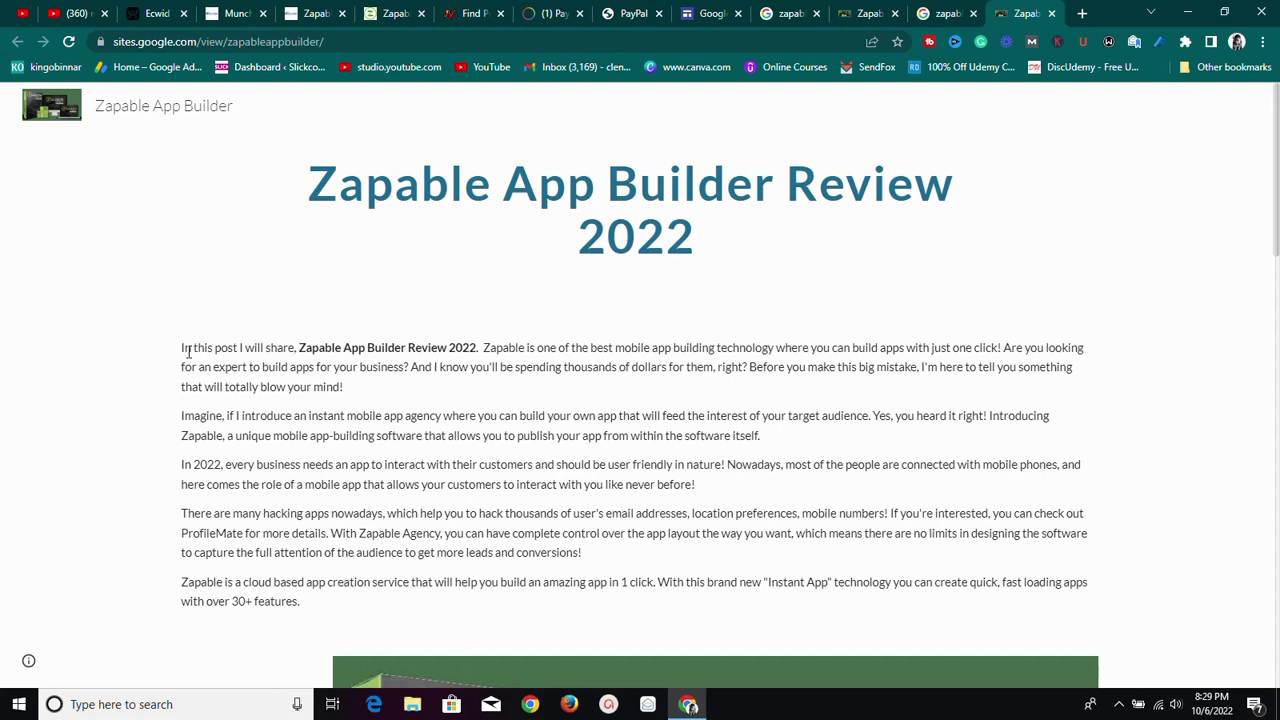
scroll(389, 345, "down", 2)
scroll(458, 304, "down", 6)
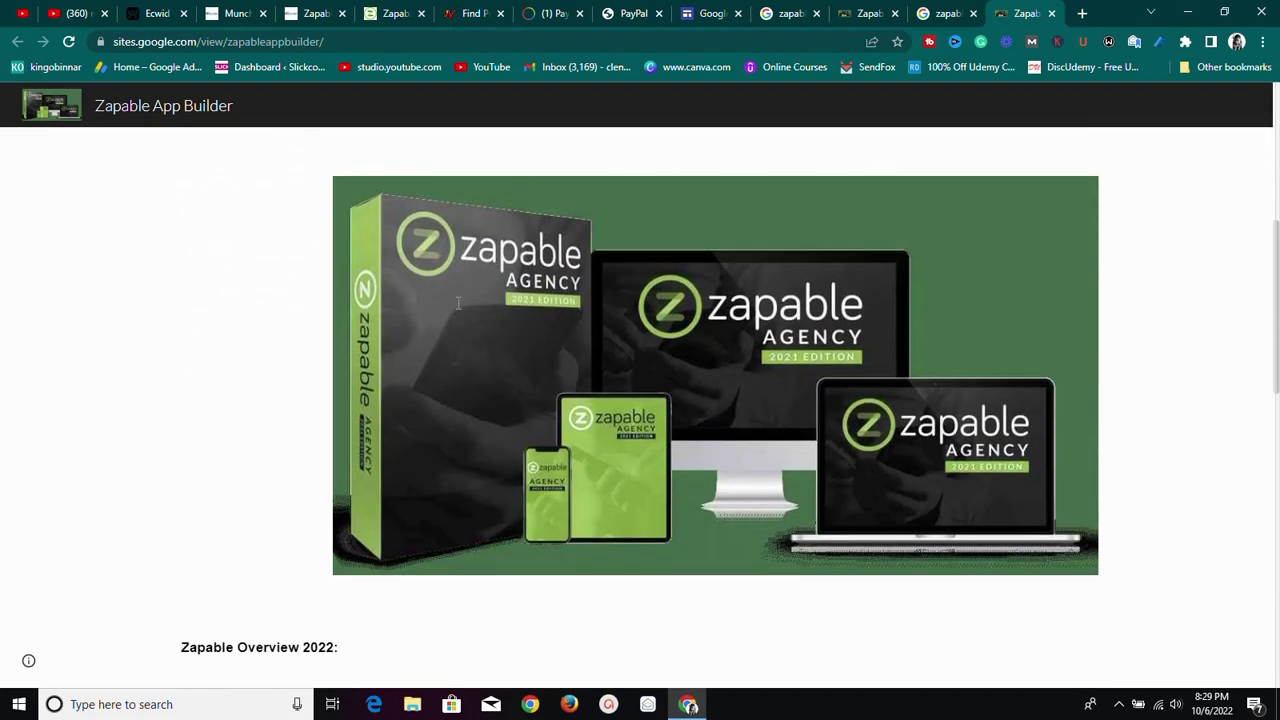
scroll(300, 316, "down", 2)
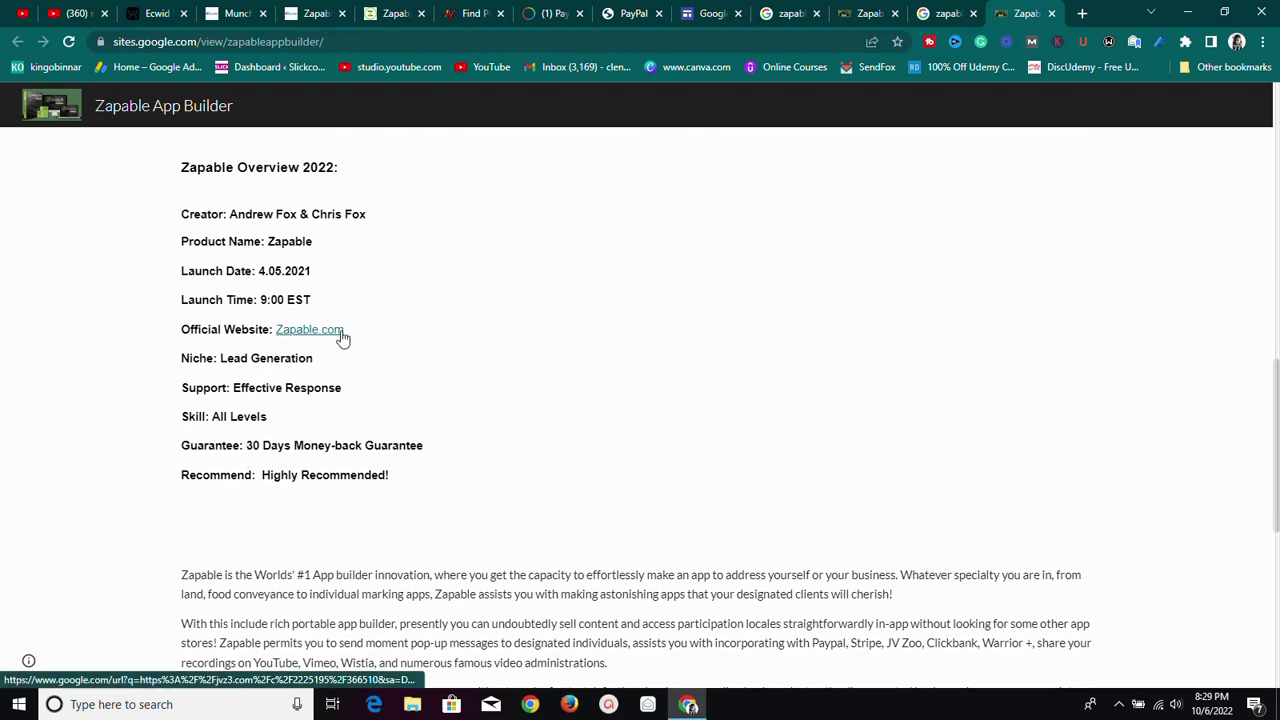
scroll(318, 342, "down", 3)
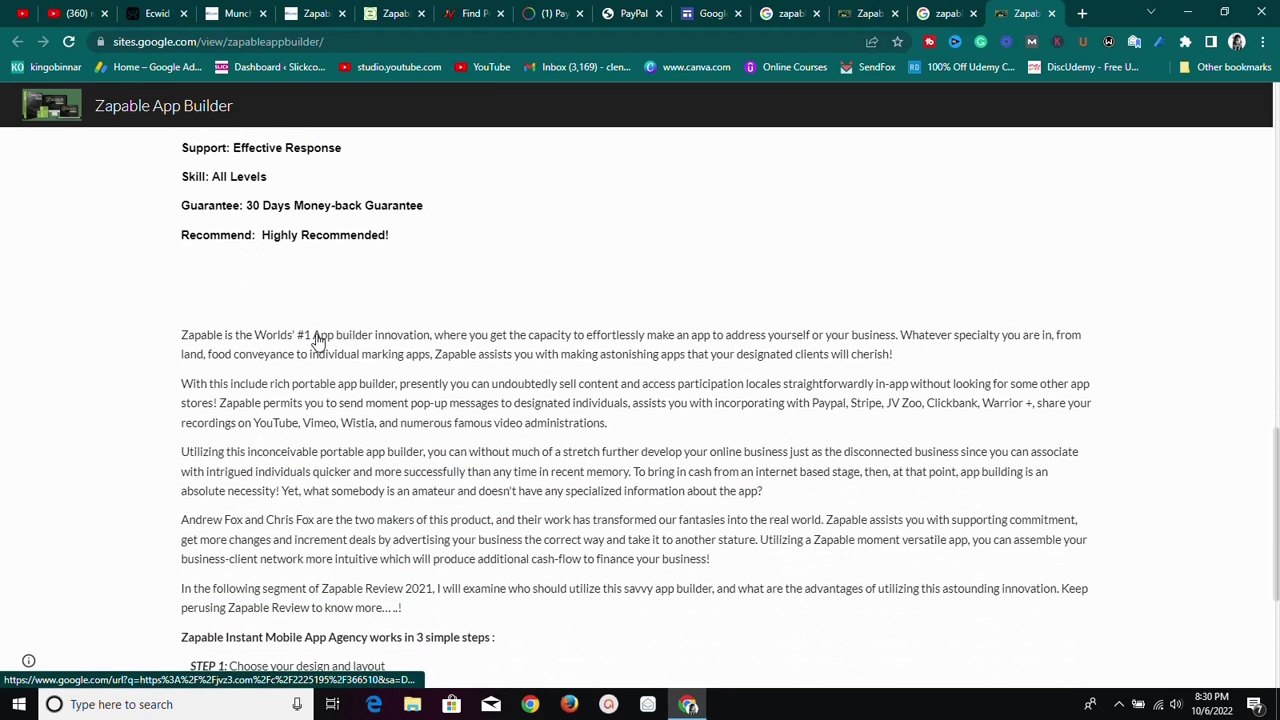
scroll(308, 336, "down", 3)
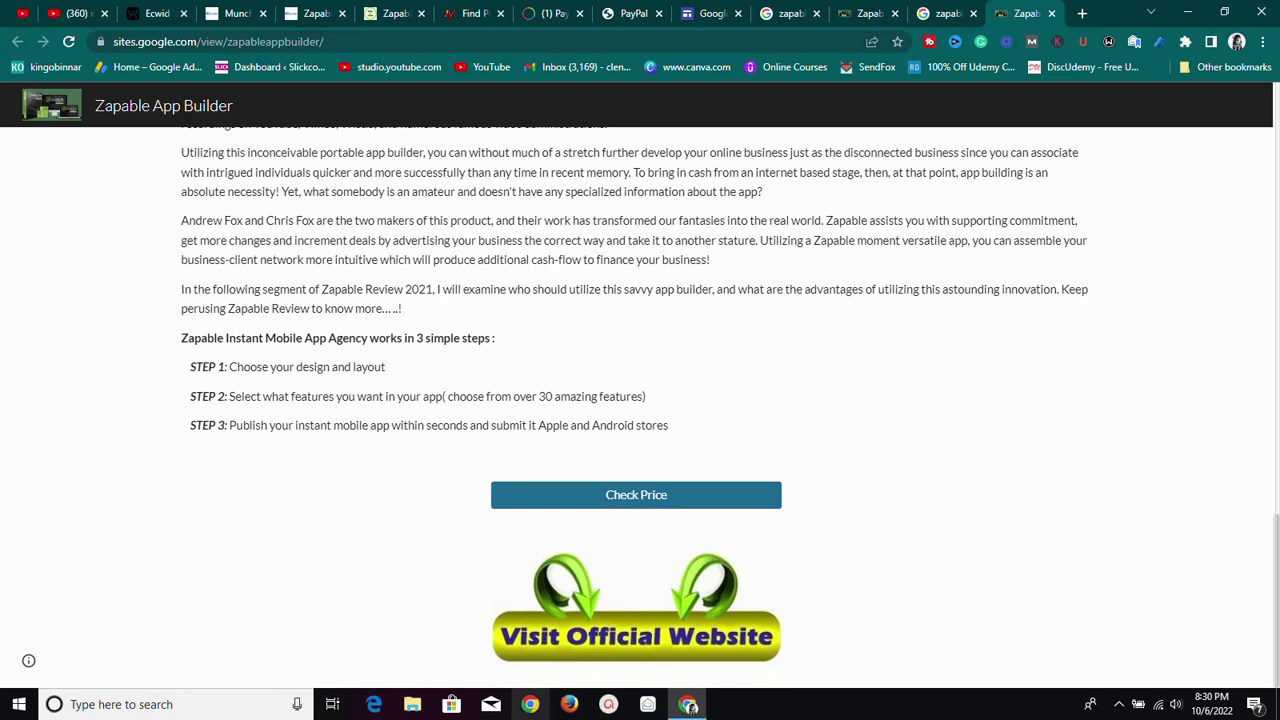
Step: Open the Visit Official Website image's link in a new tab and view it
right_click(648, 632)
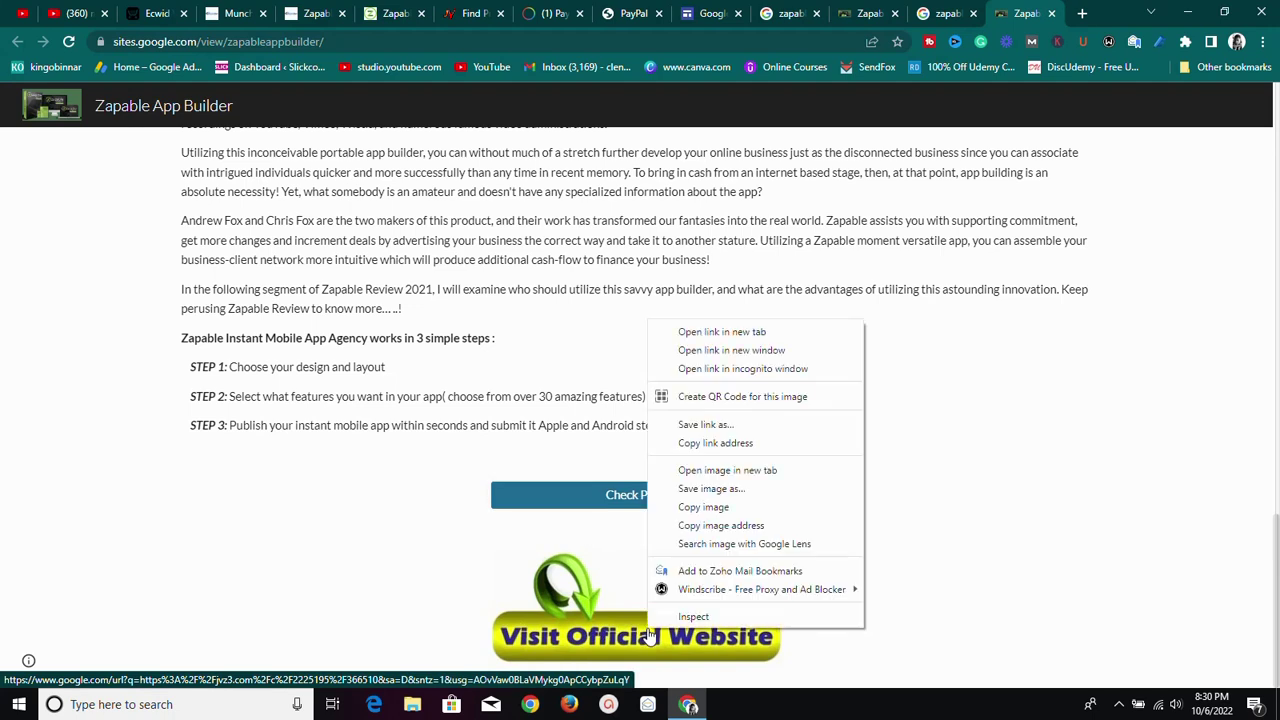
left_click(697, 333)
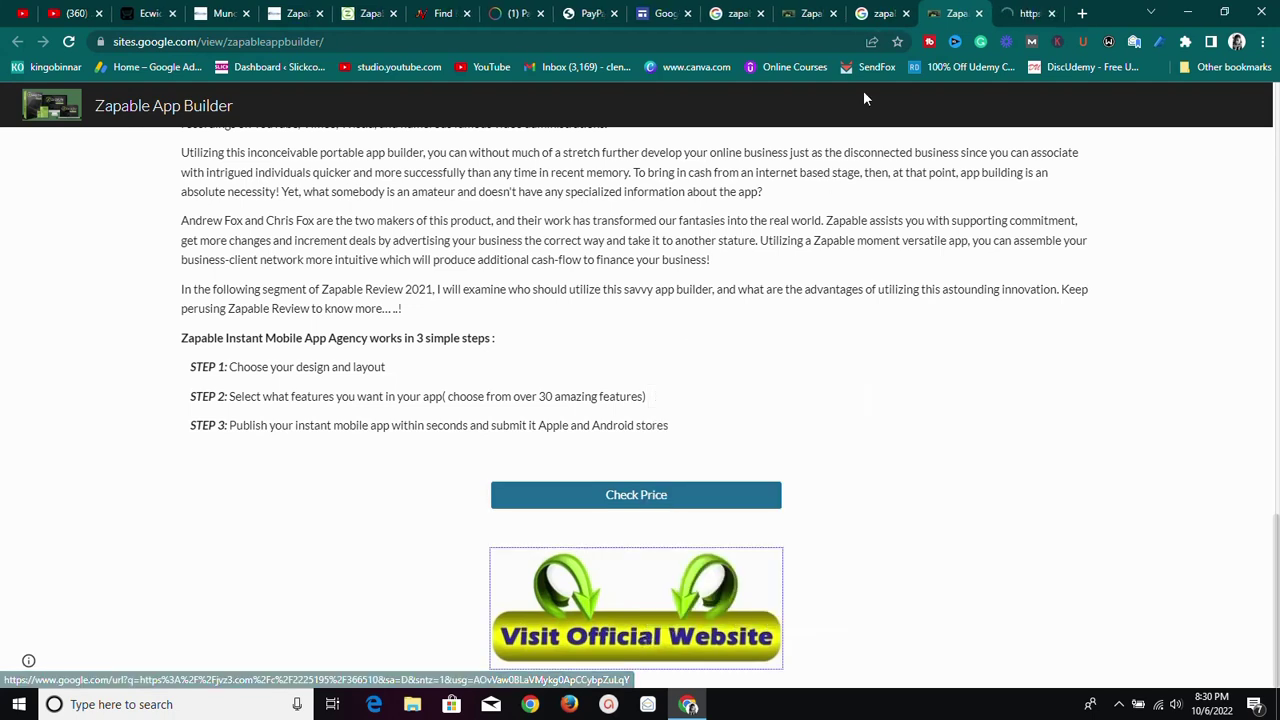
left_click(1028, 13)
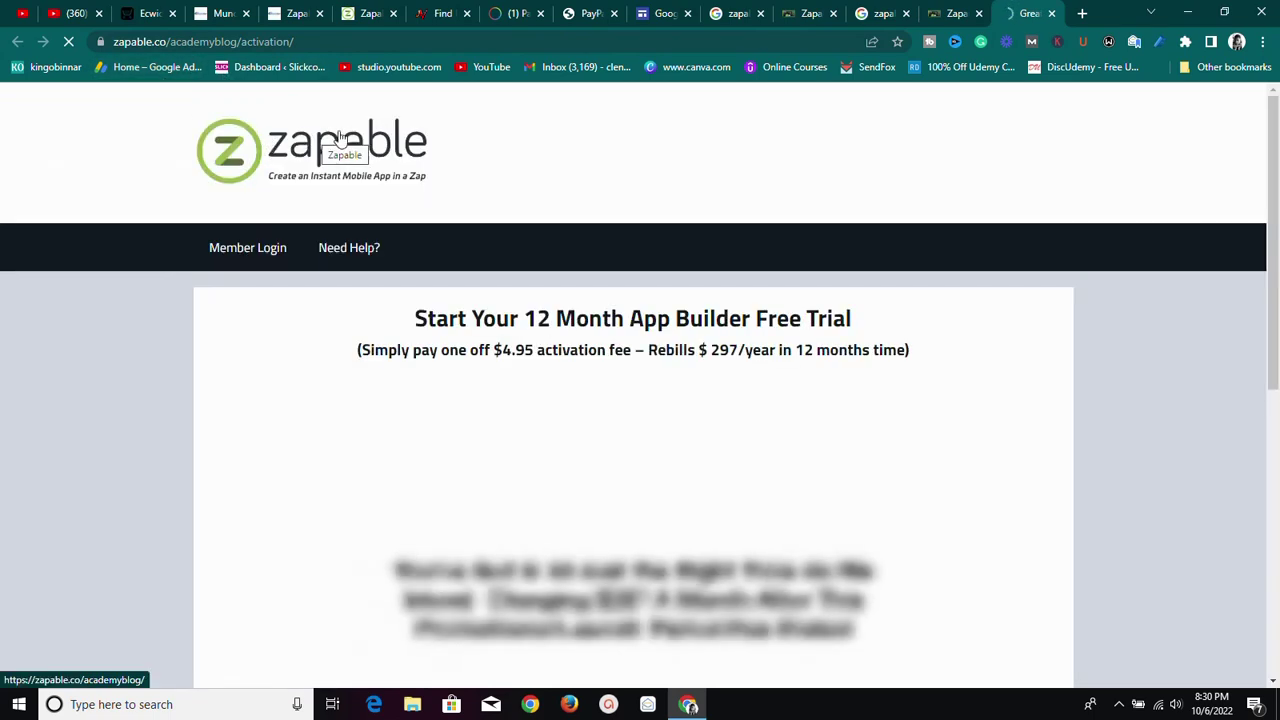
Step: Look over the $4.95 12-month App Builder trial activation page, then return to the review
scroll(378, 205, "down", 3)
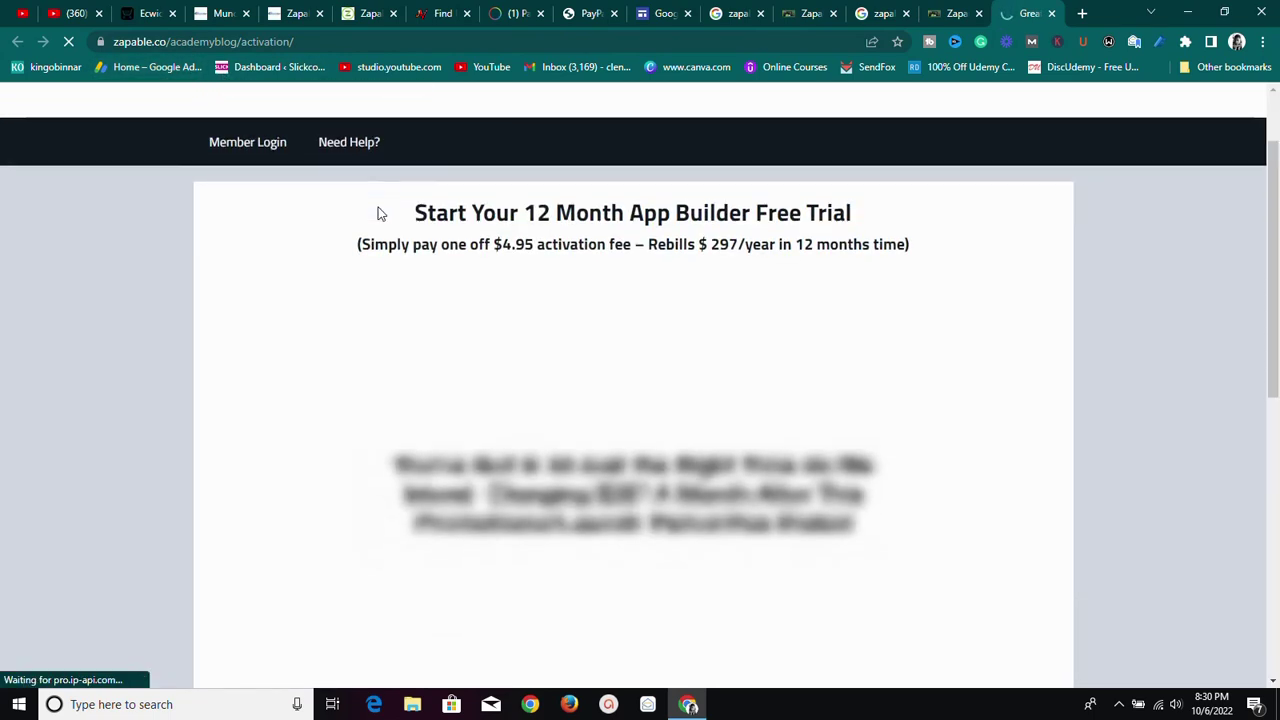
scroll(378, 213, "down", 5)
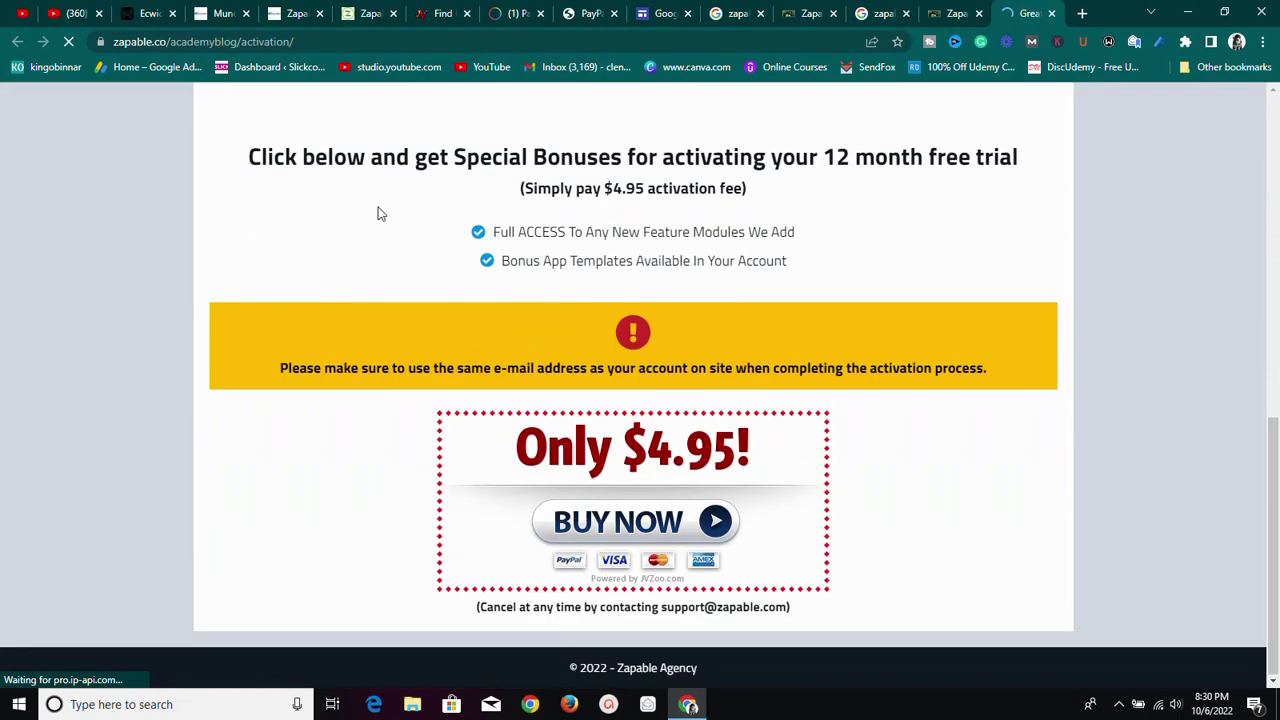
scroll(440, 222, "down", 2)
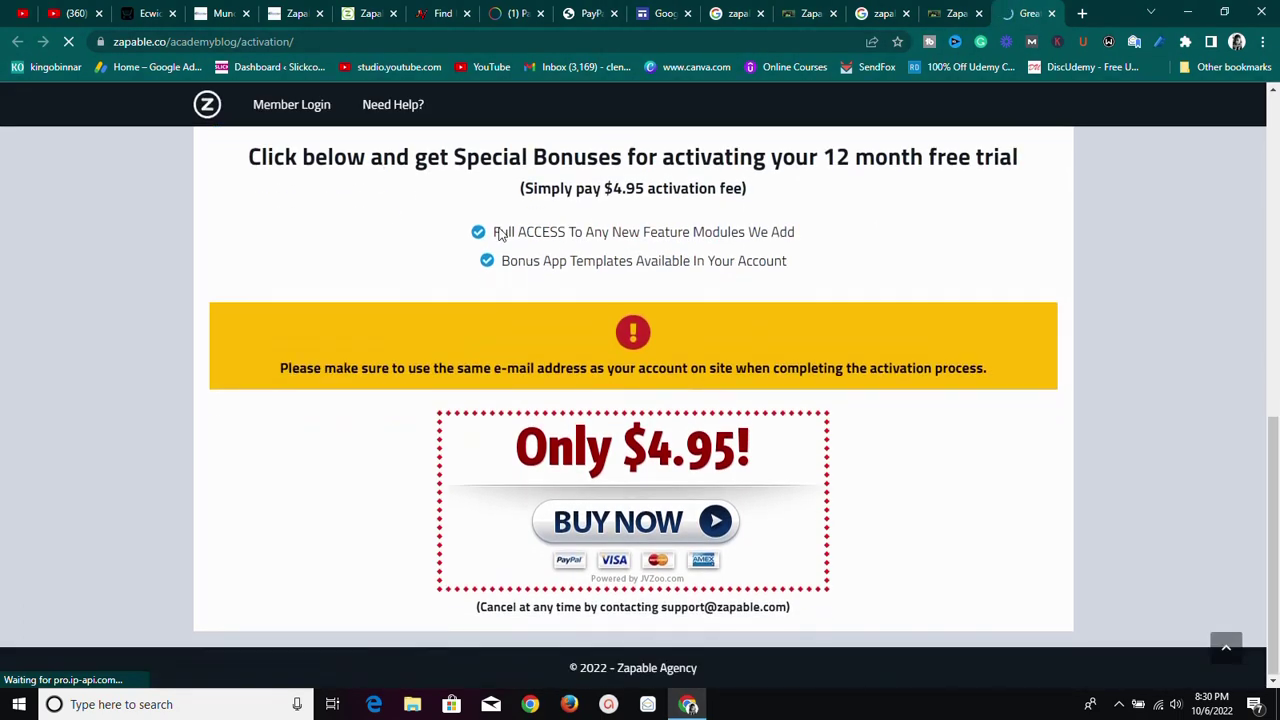
scroll(500, 324, "up", 10)
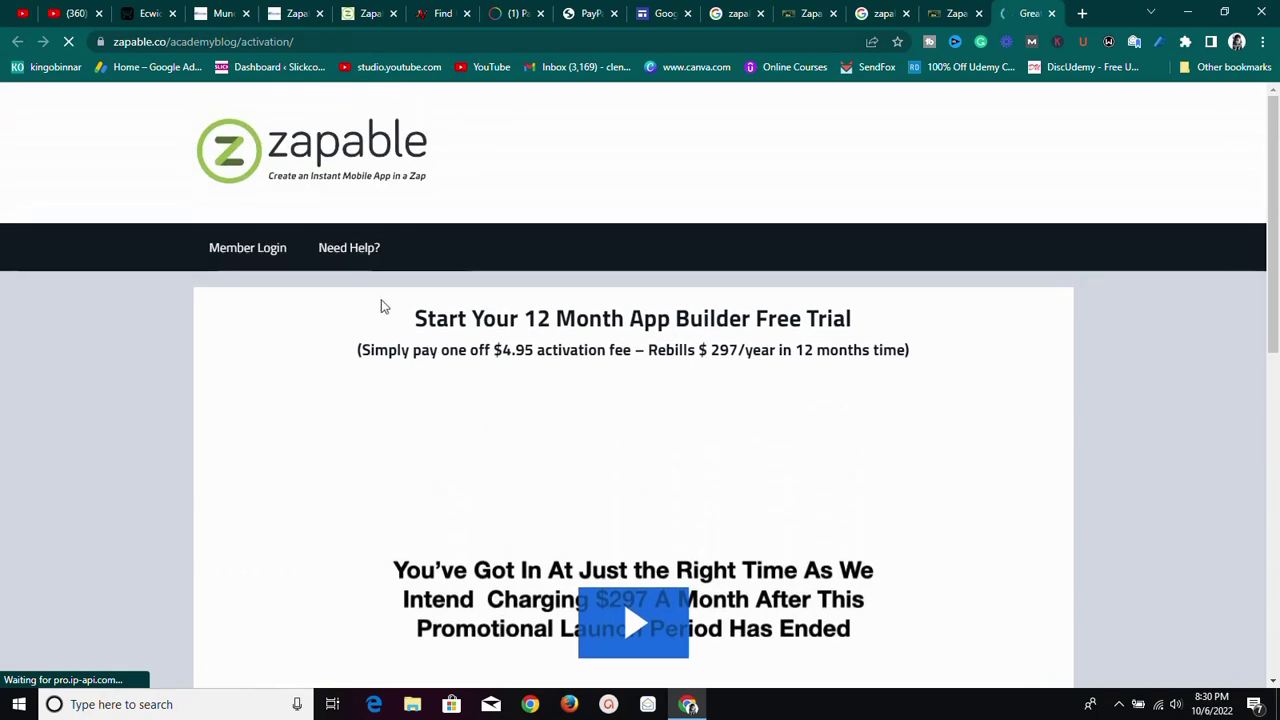
scroll(540, 330, "down", 1)
scroll(538, 346, "down", 7)
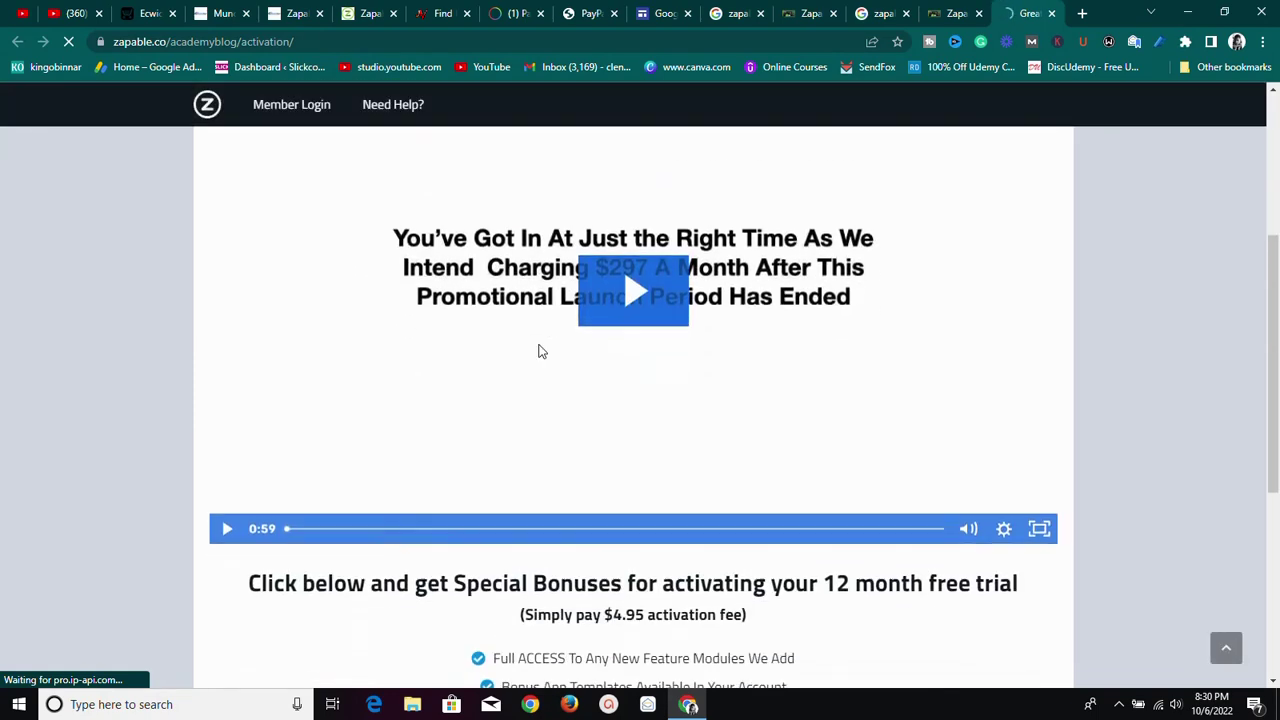
scroll(538, 346, "up", 5)
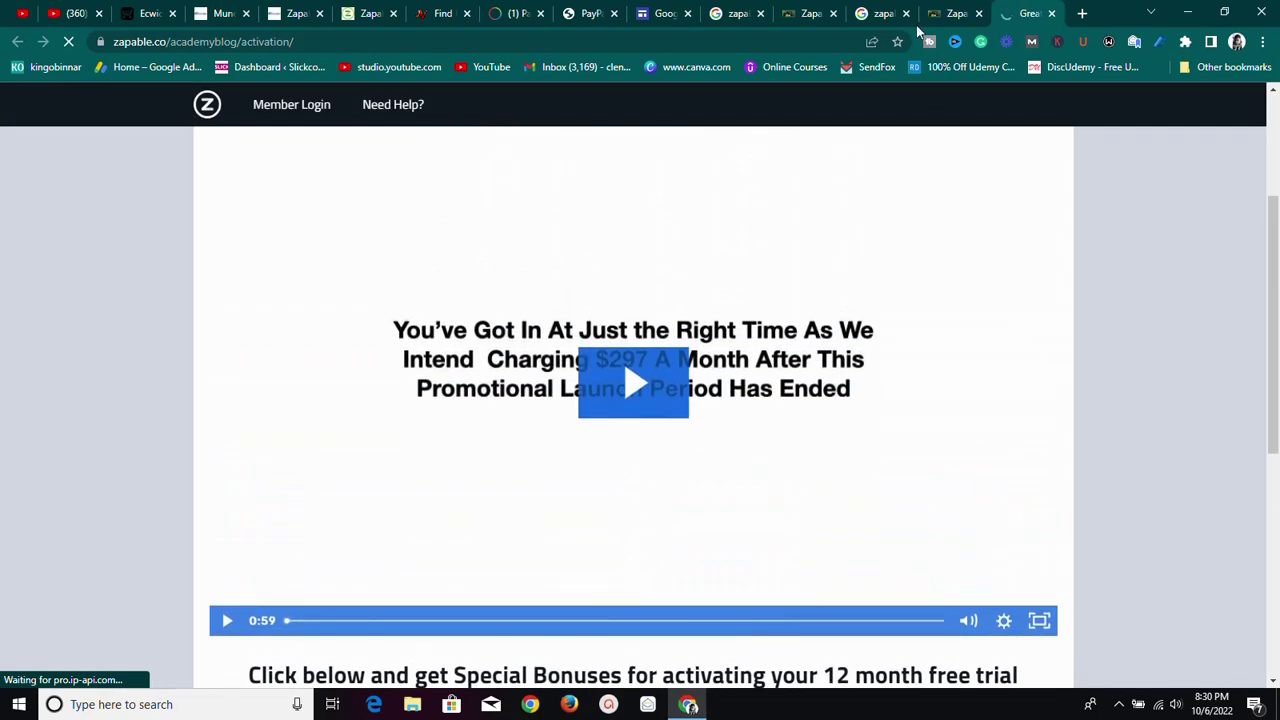
left_click(940, 10)
scroll(725, 290, "up", 3)
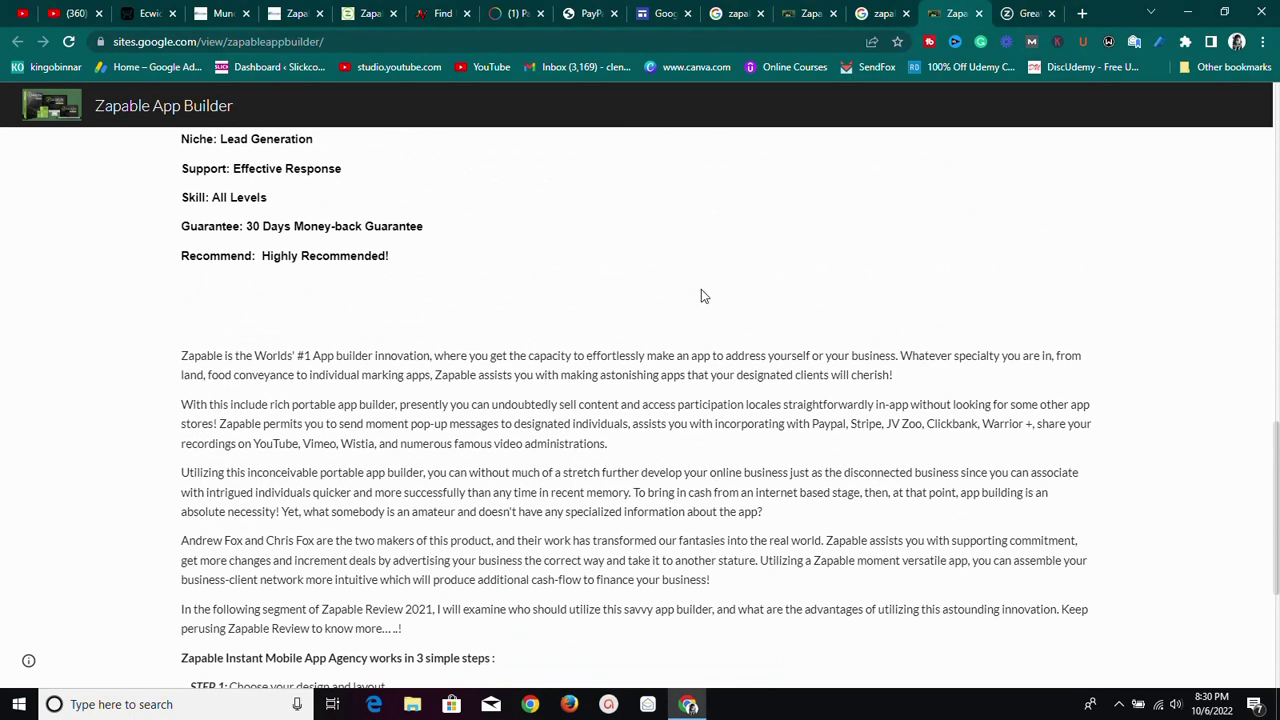
scroll(693, 420, "up", 2)
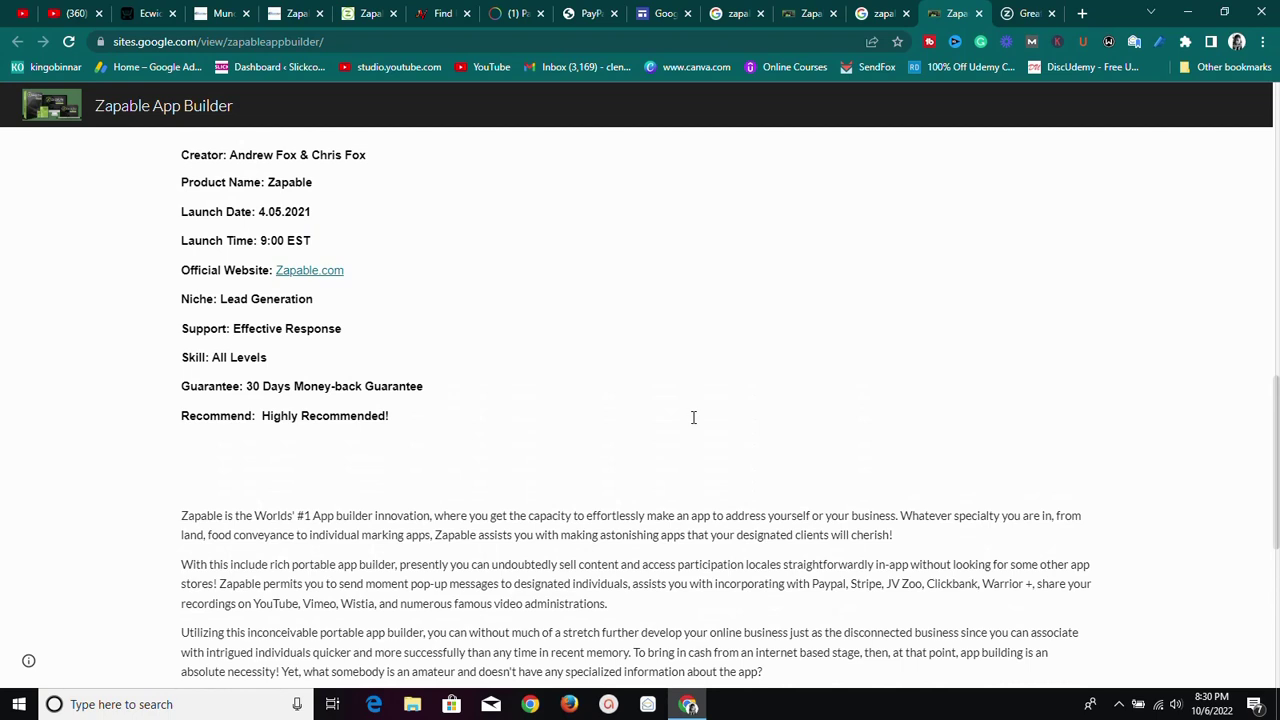
scroll(308, 482, "up", 10)
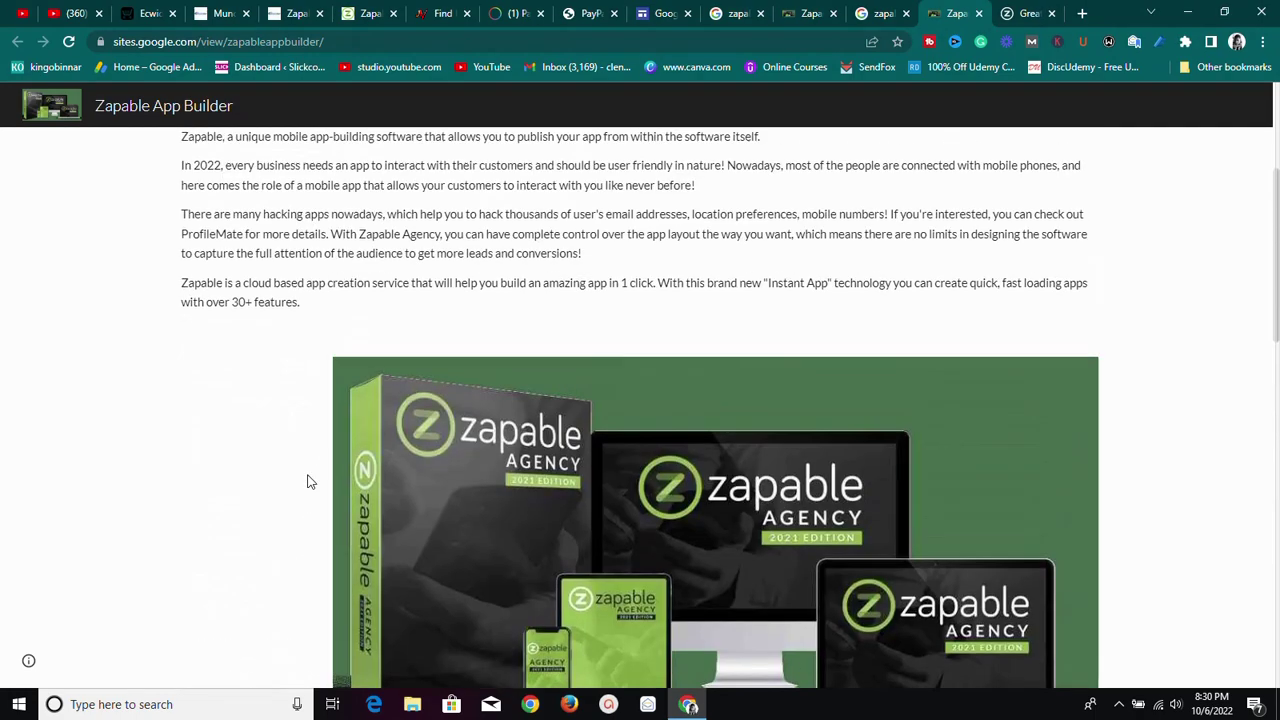
scroll(308, 482, "down", 15)
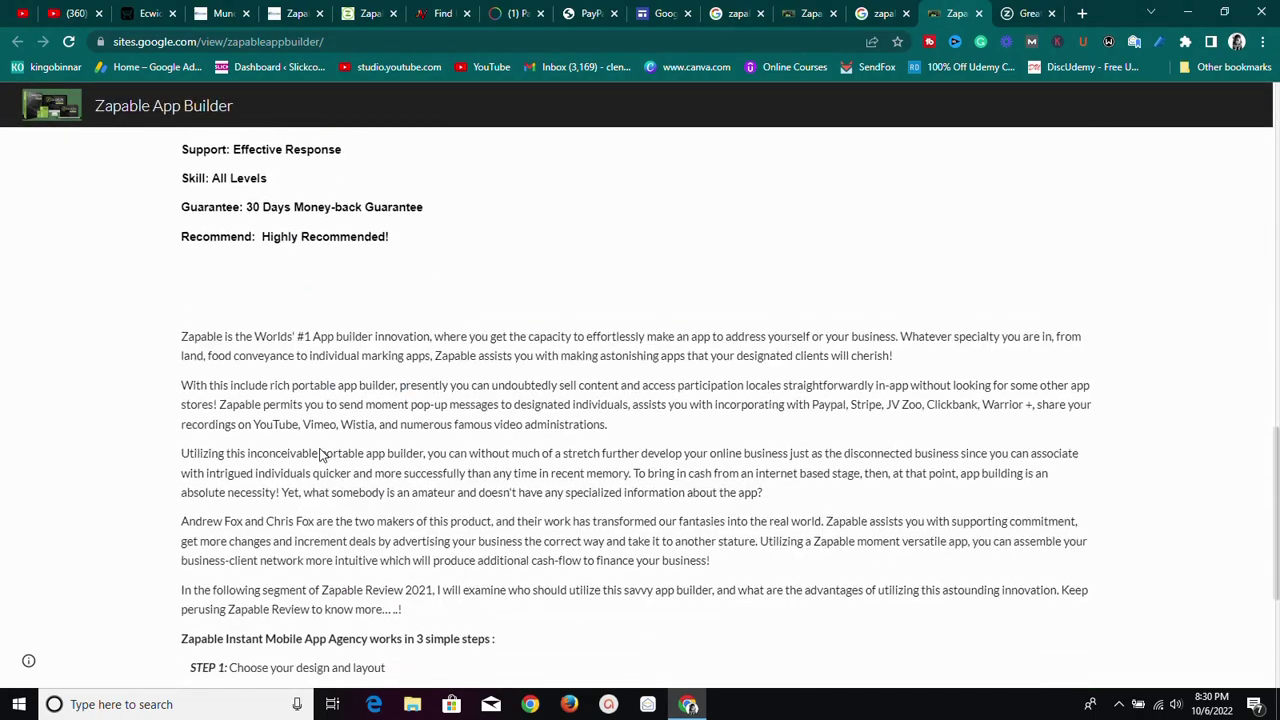
scroll(320, 450, "down", 3)
scroll(316, 141, "up", 4)
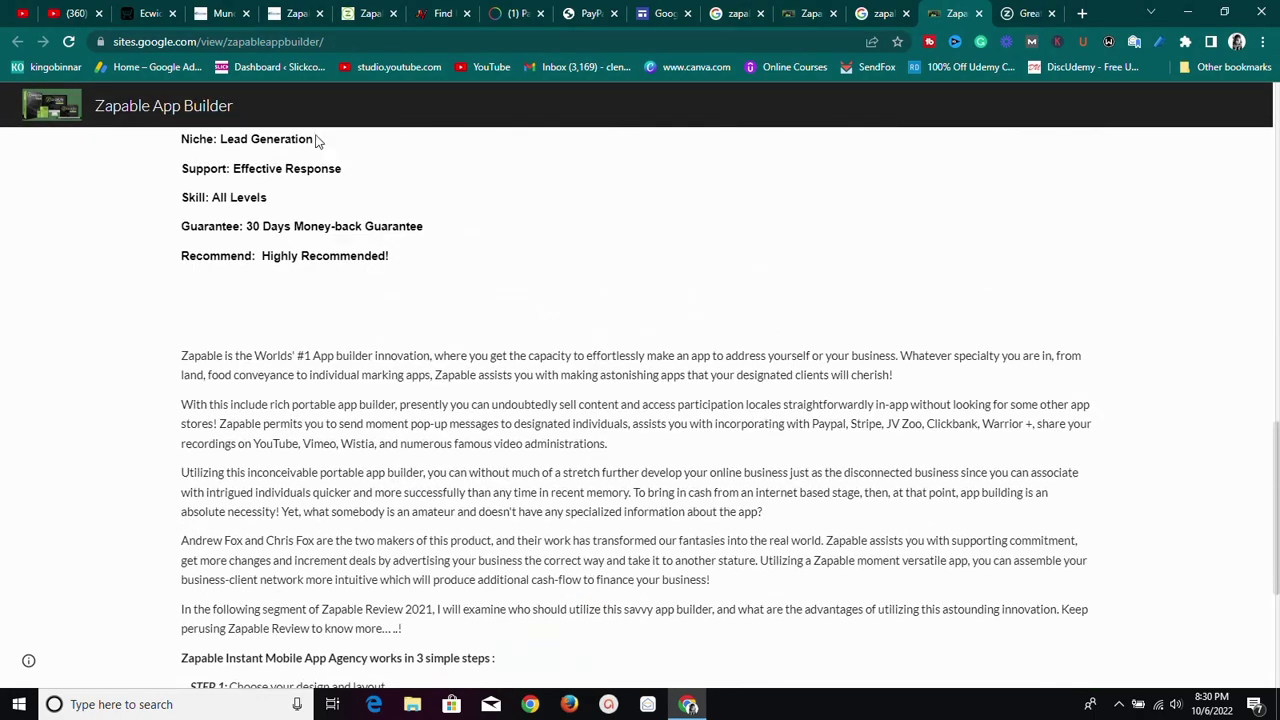
Step: Look over the affiliate earnings and launch details on the zapable.com/jvnew page
left_click(378, 13)
scroll(530, 240, "down", 8)
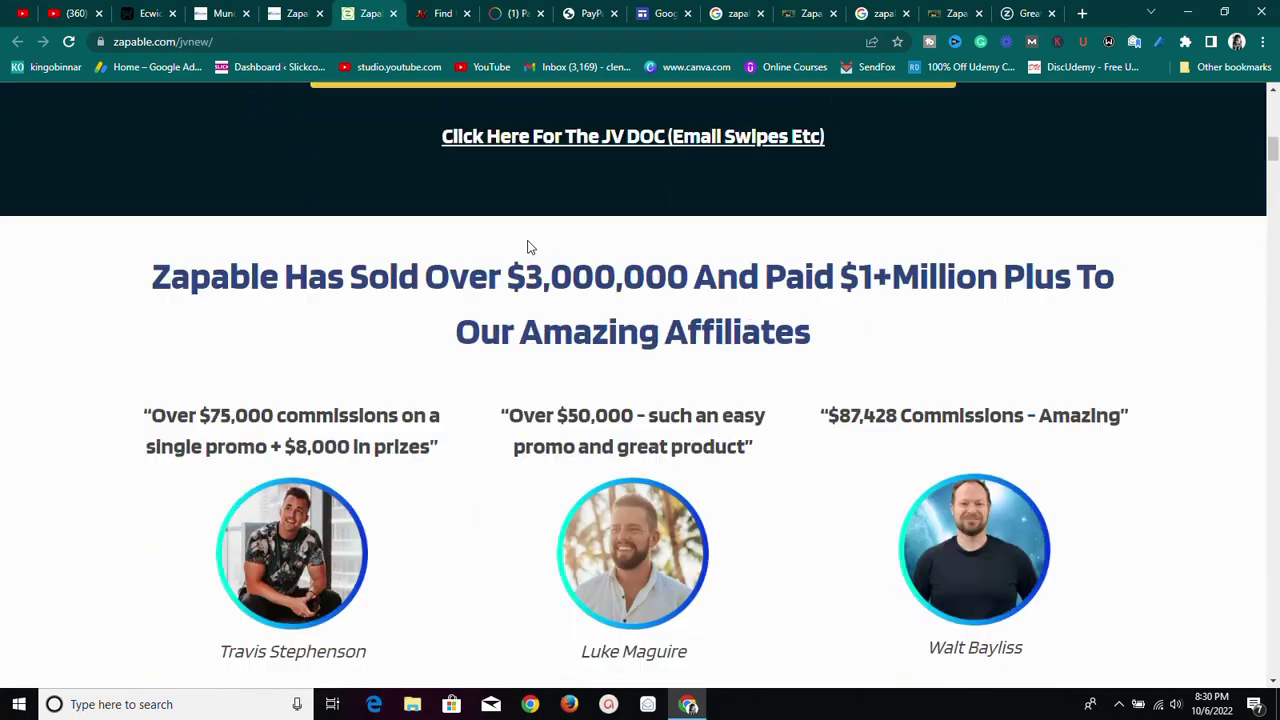
scroll(530, 247, "down", 5)
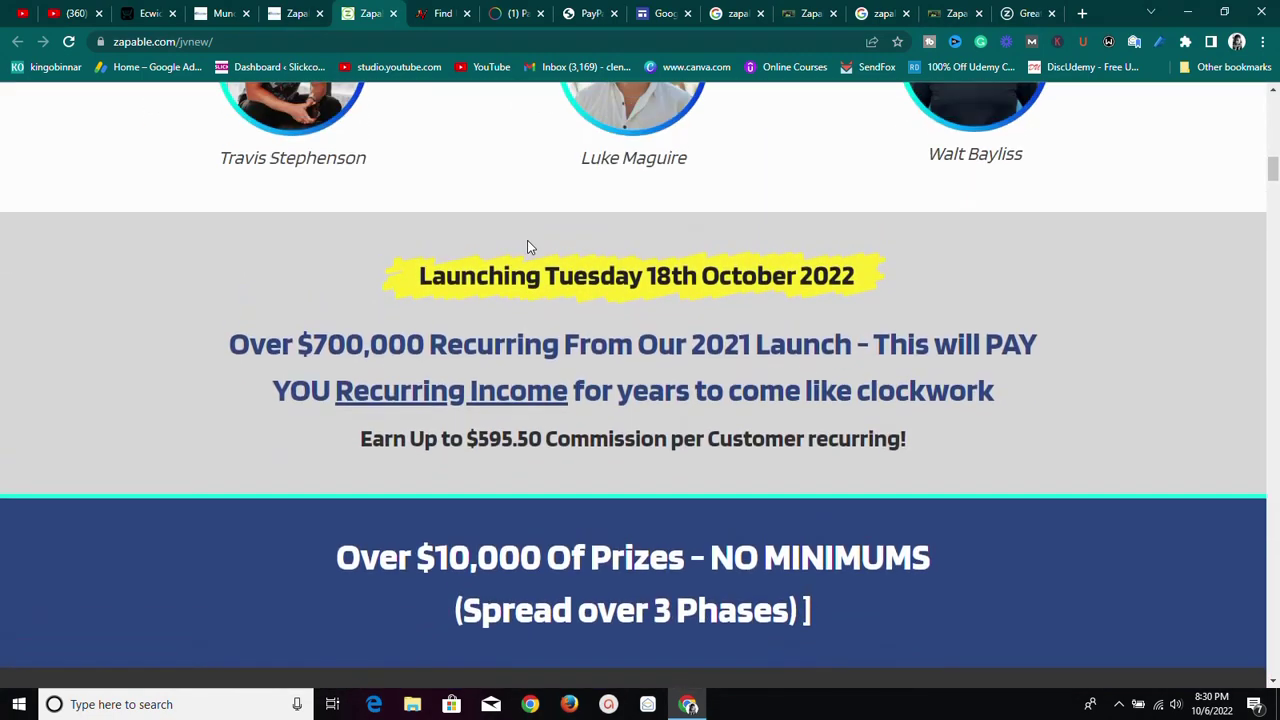
scroll(549, 270, "up", 3)
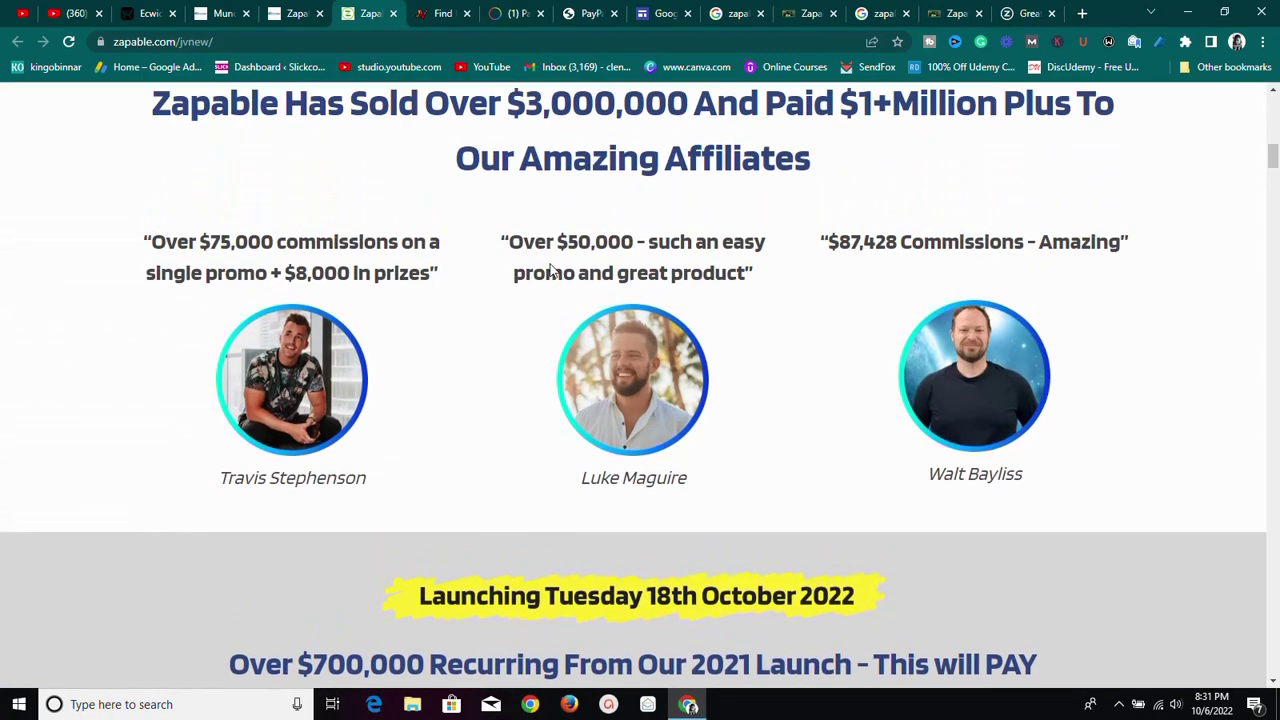
scroll(550, 265, "up", 6)
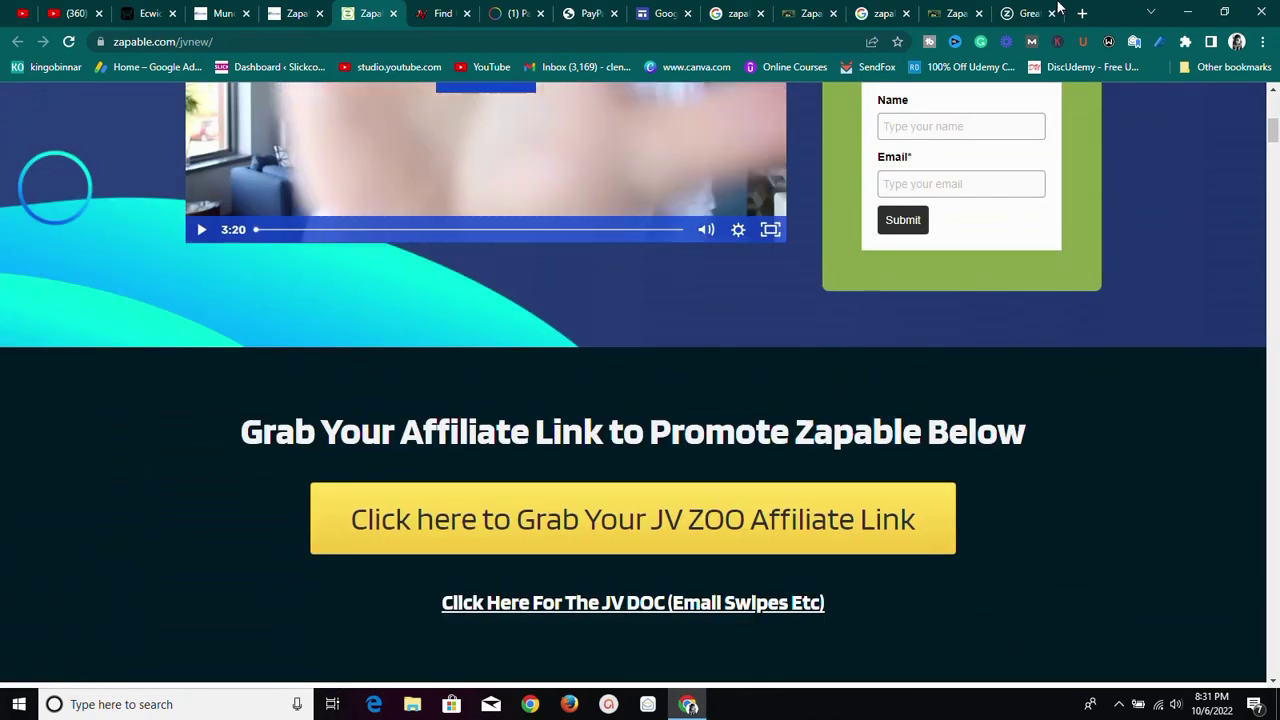
Step: Glance through the Google results for zapable, then return to the Google Sites tabs
left_click(880, 13)
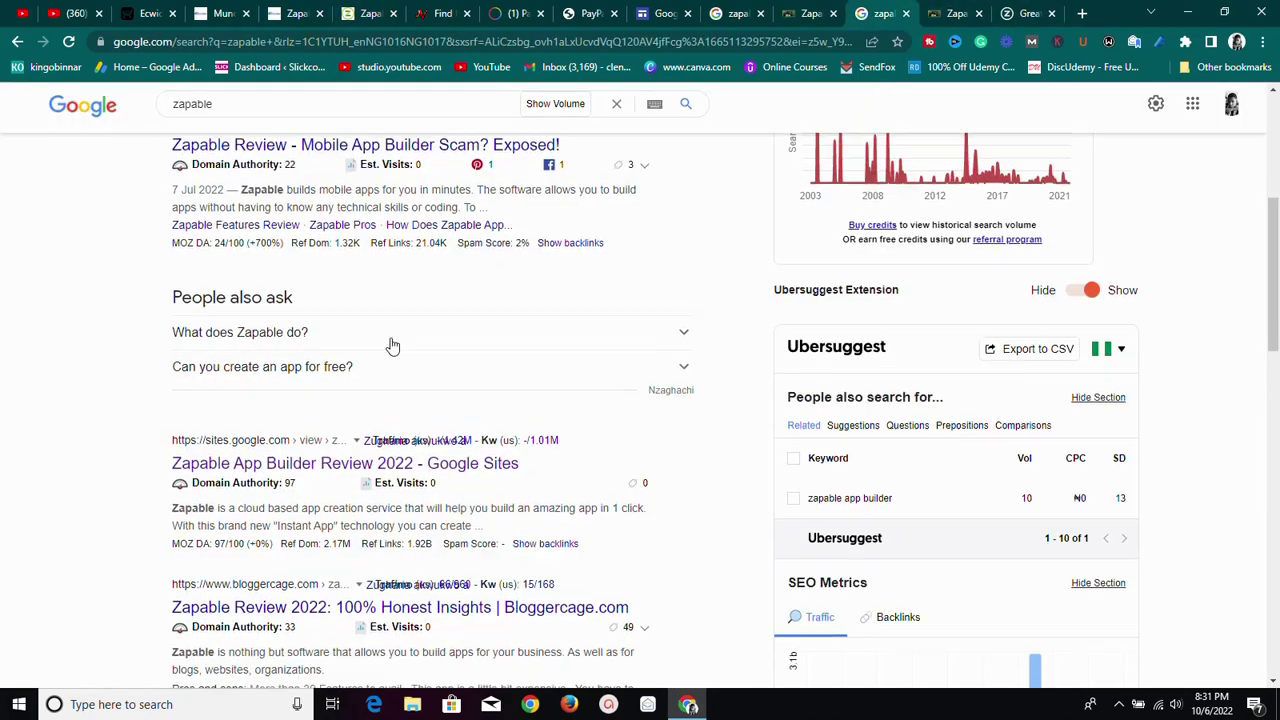
scroll(390, 346, "down", 2)
scroll(350, 352, "up", 2)
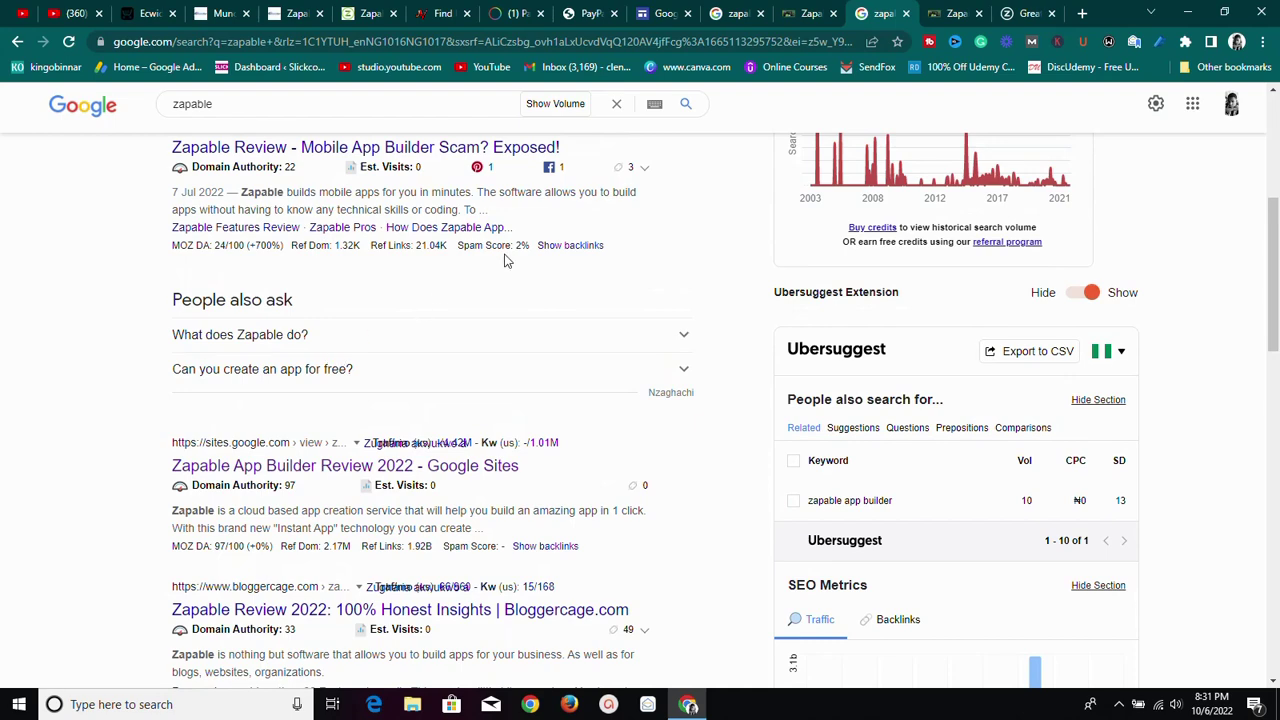
scroll(620, 190, "up", 1)
left_click(665, 13)
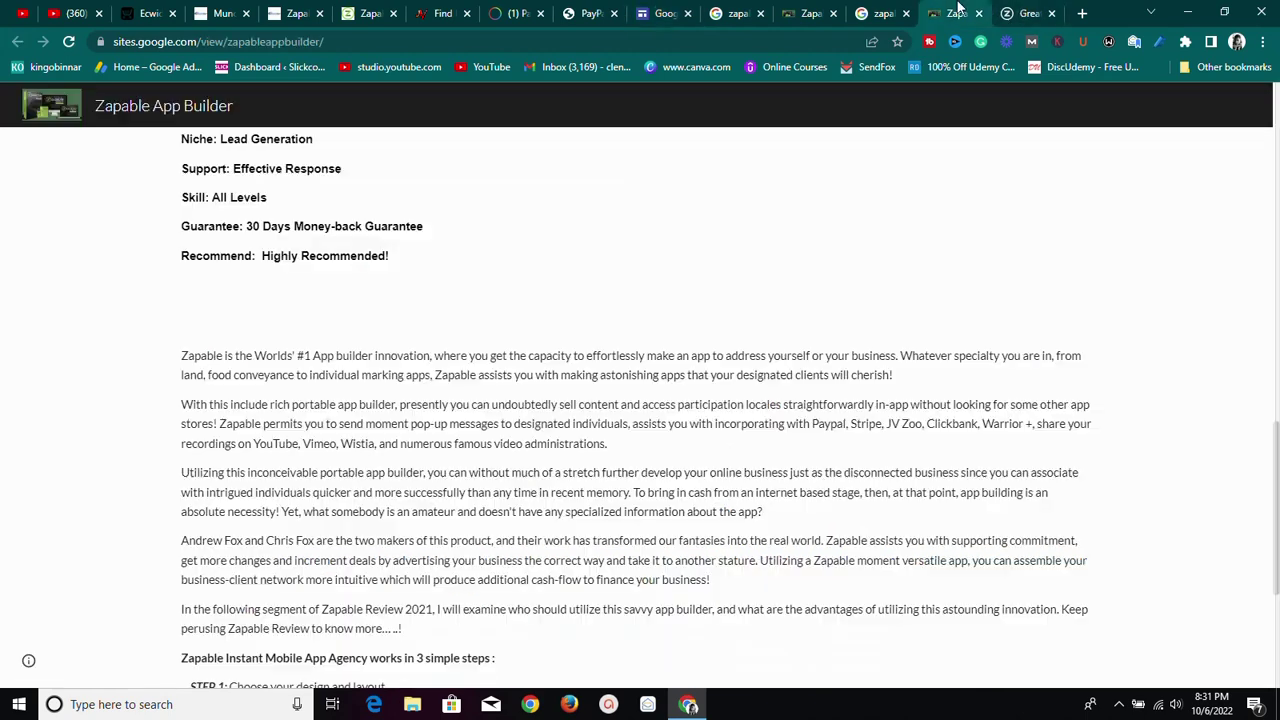
left_click(958, 13)
scroll(410, 356, "up", 15)
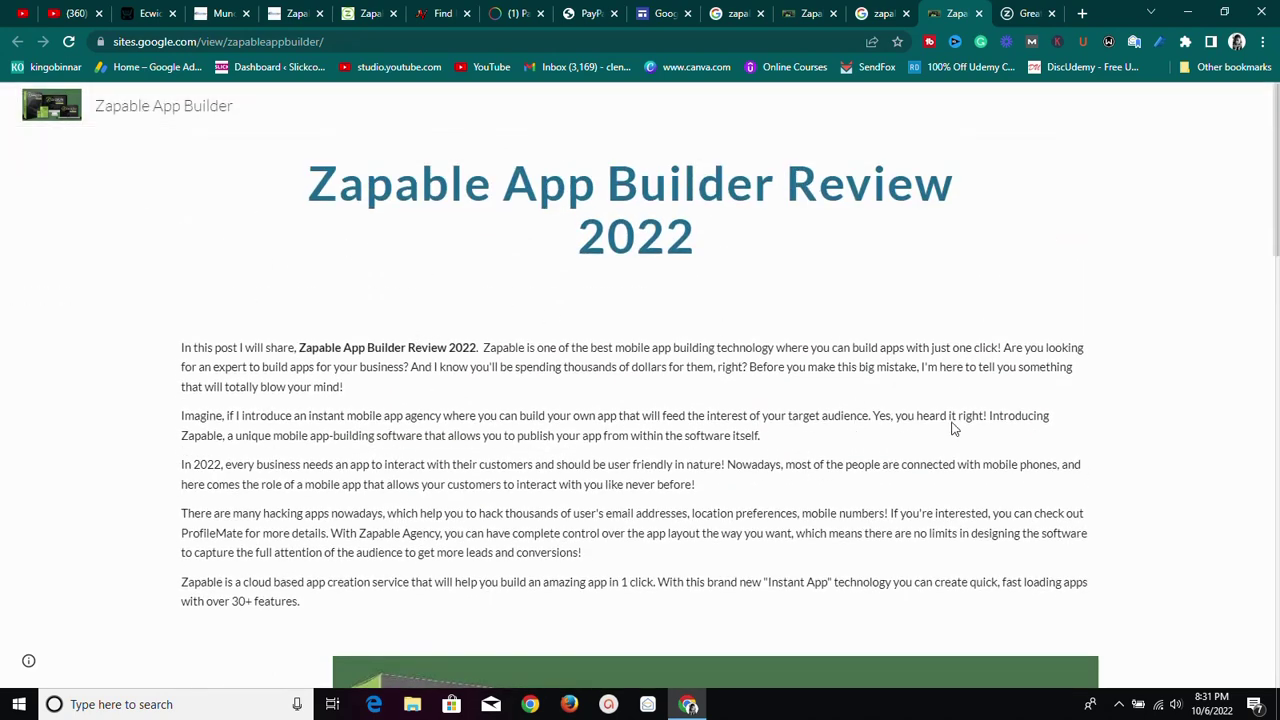
left_click(1228, 12)
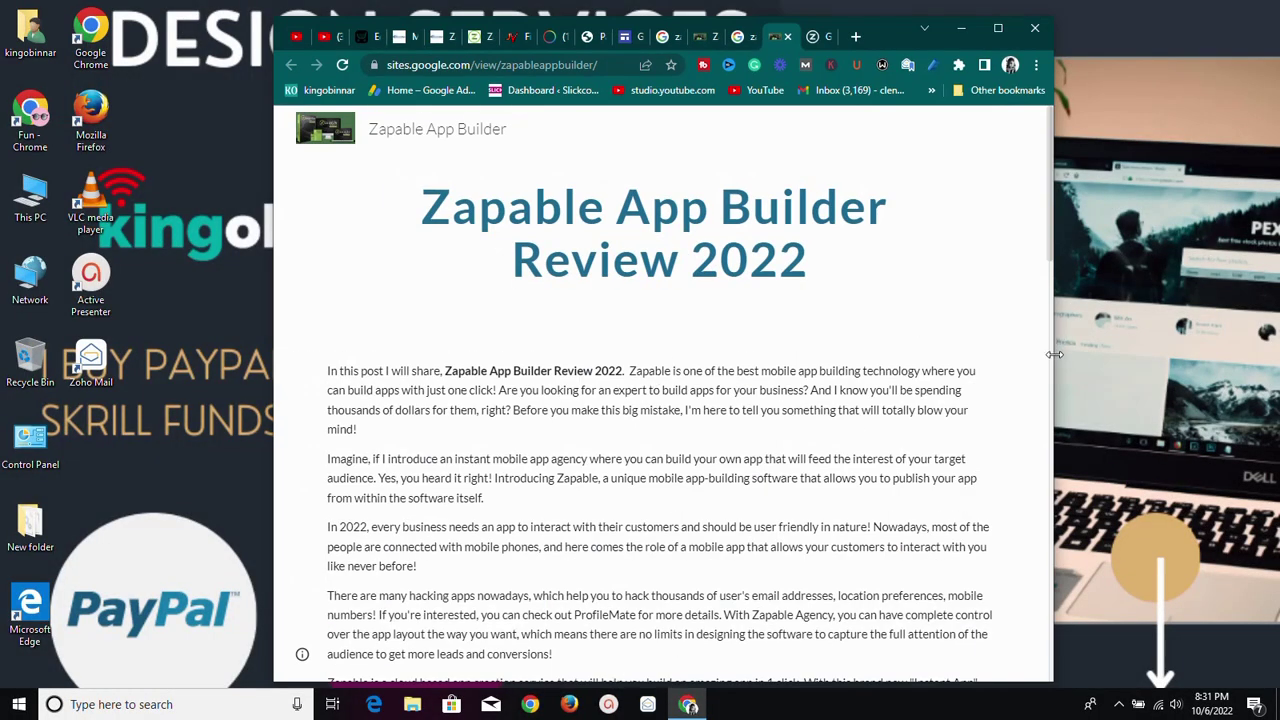
left_click_drag(1054, 357, 673, 357)
scroll(444, 403, "down", 8)
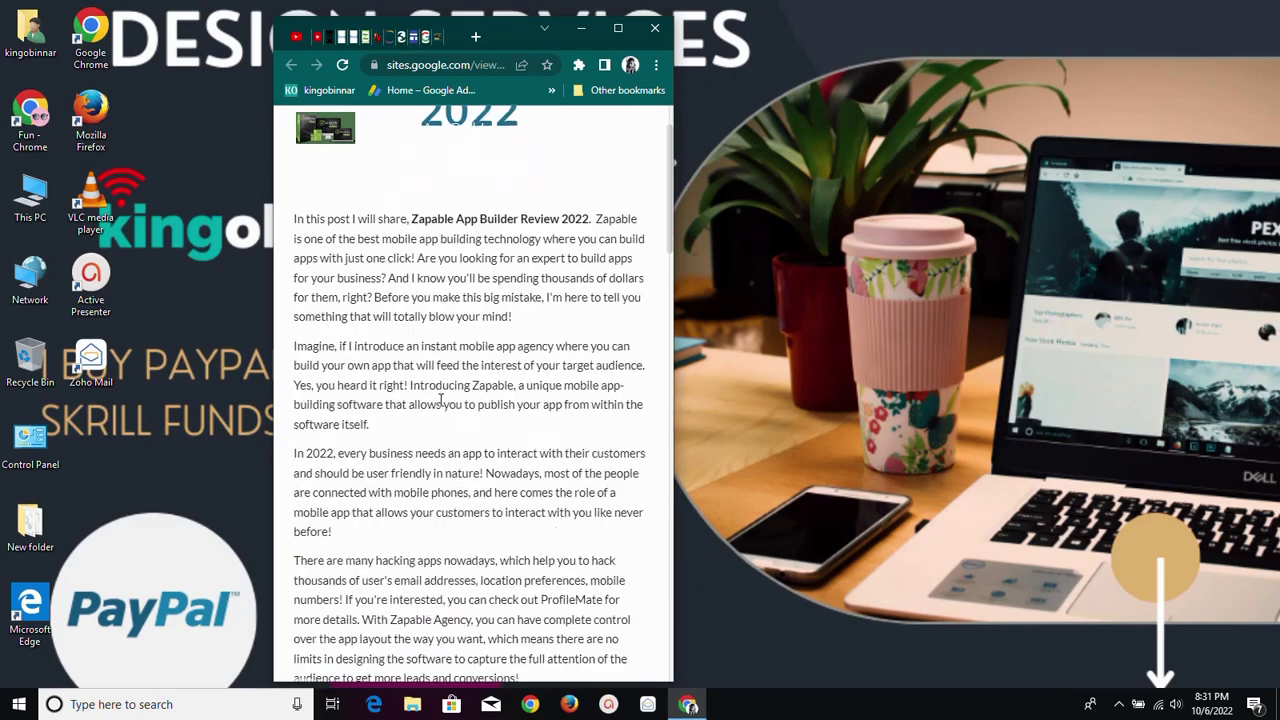
scroll(444, 403, "down", 10)
scroll(453, 357, "up", 12)
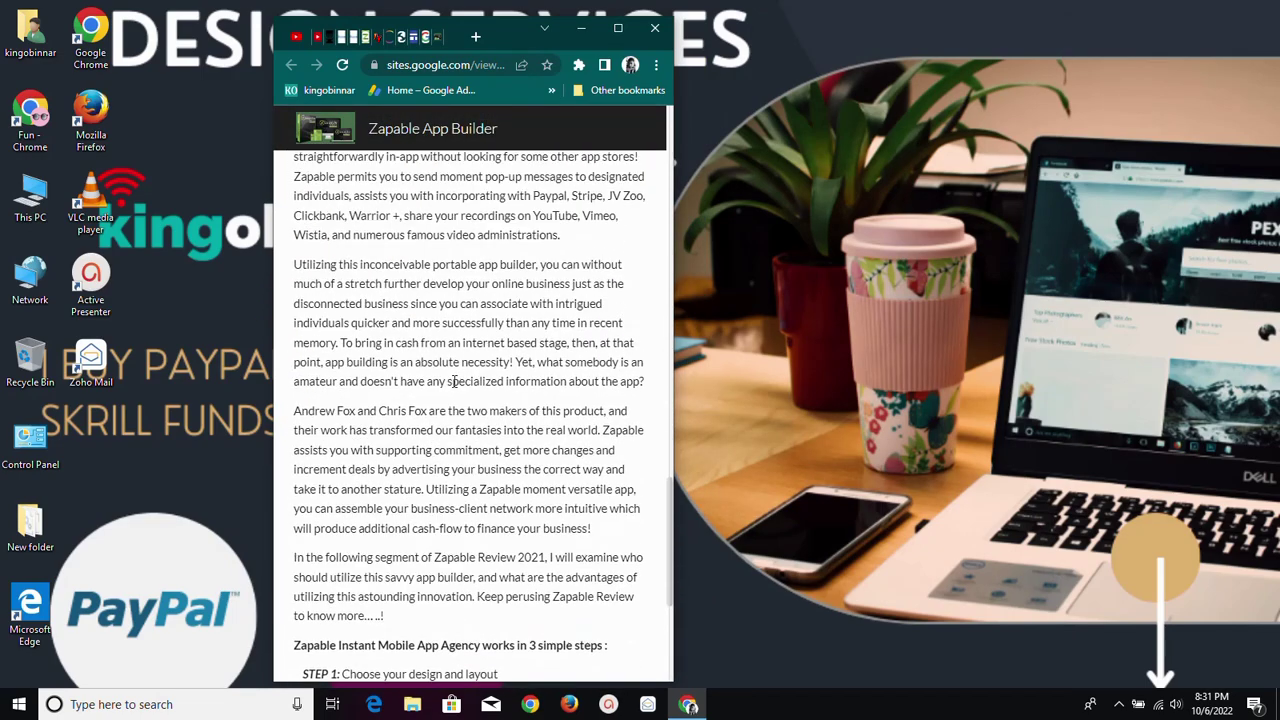
scroll(453, 357, "up", 8)
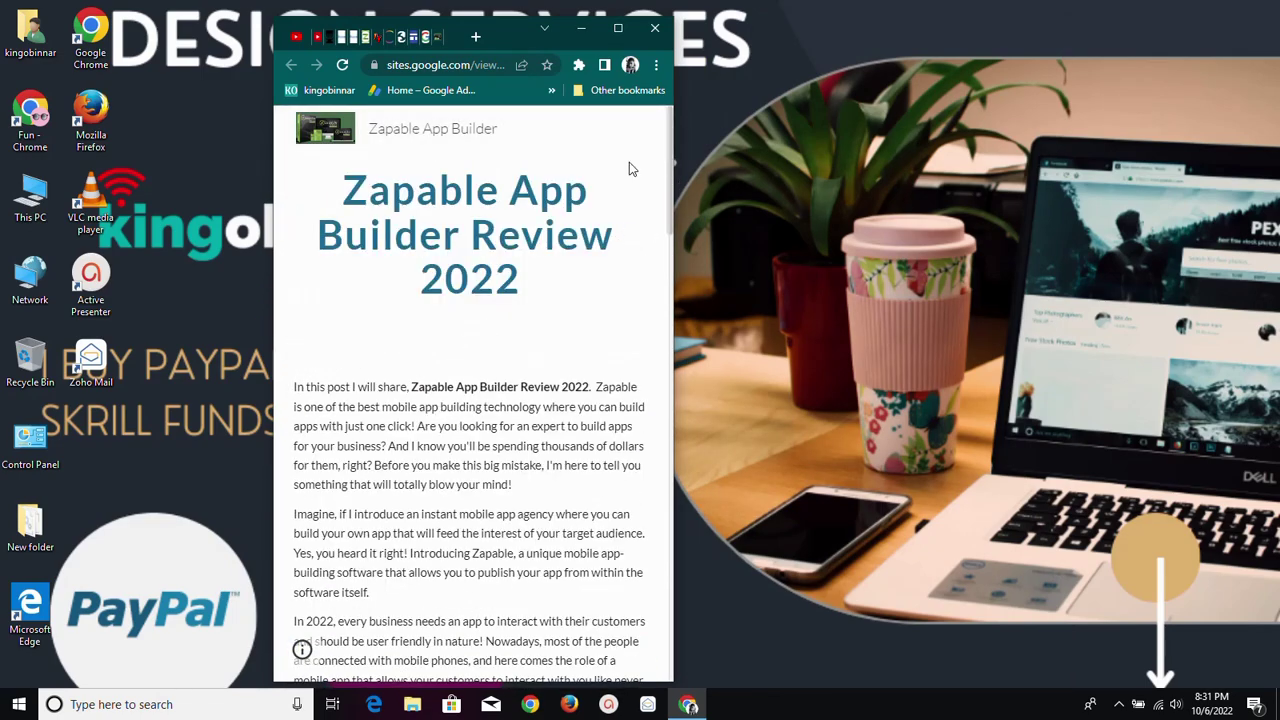
left_click(618, 28)
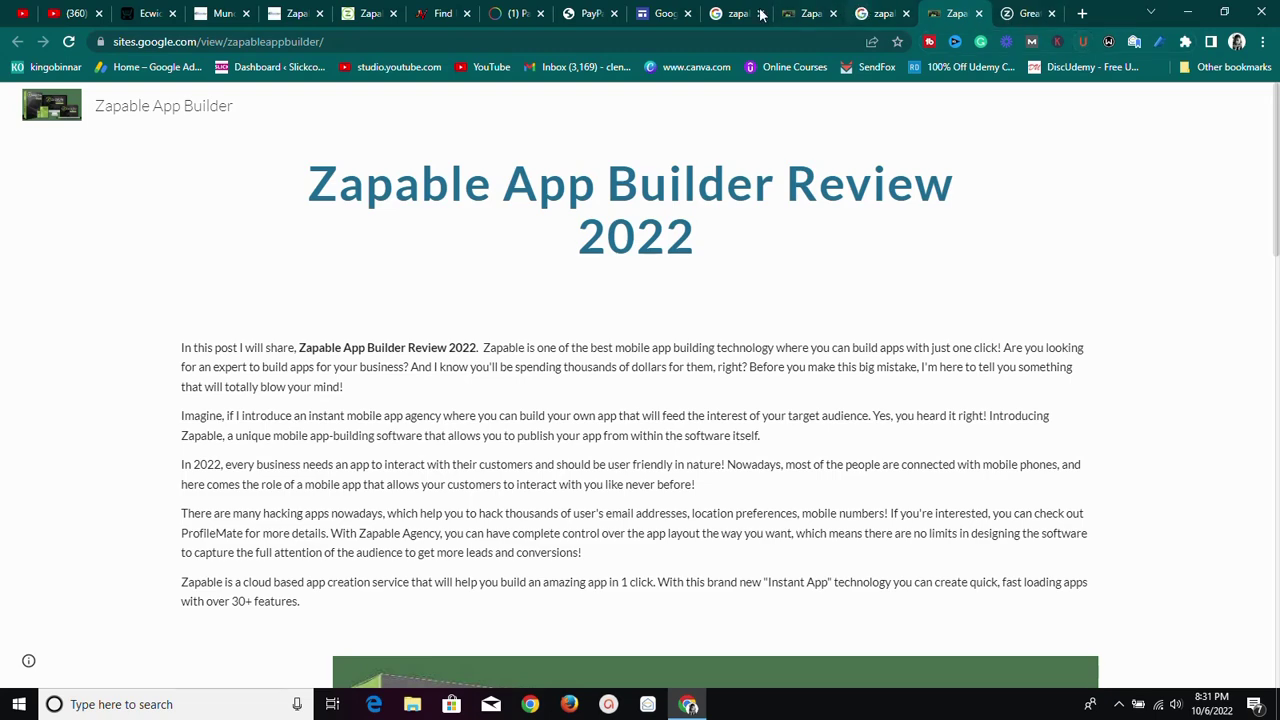
left_click(648, 12)
left_click(1080, 41)
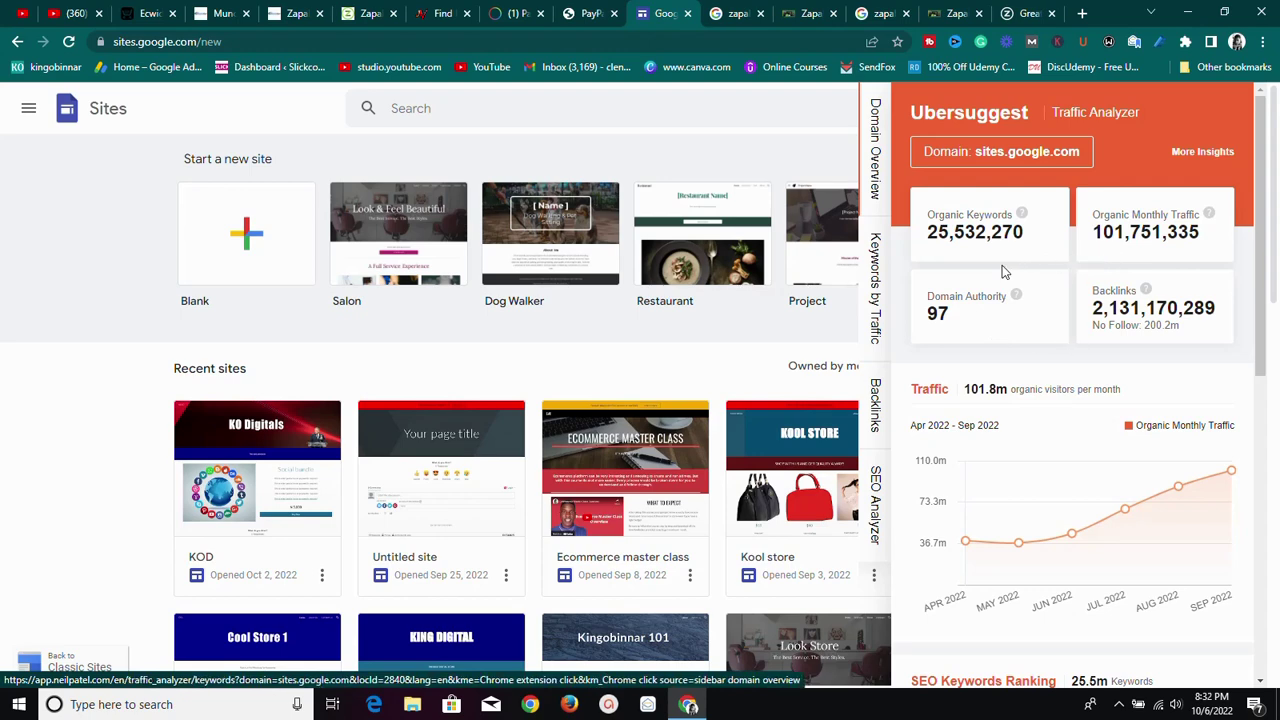
scroll(960, 388, "down", 6)
scroll(961, 390, "up", 6)
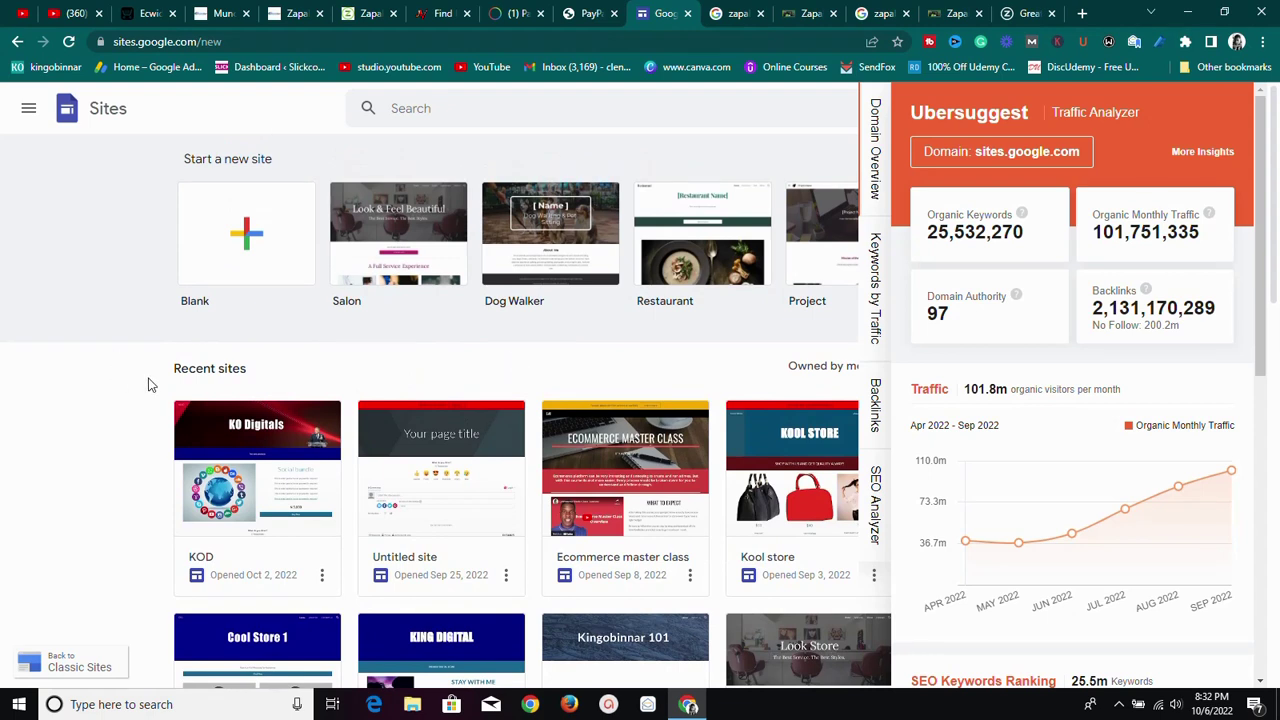
left_click(1081, 43)
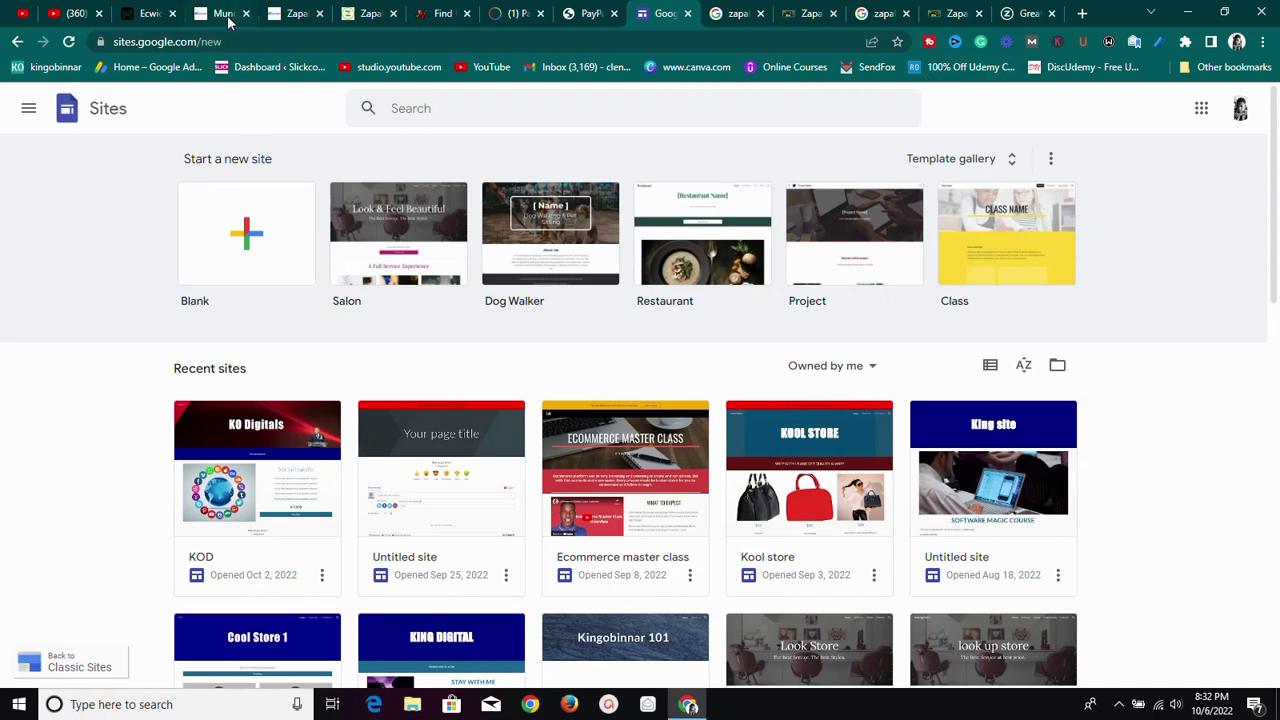
mouse_move(863, 18)
left_click(808, 13)
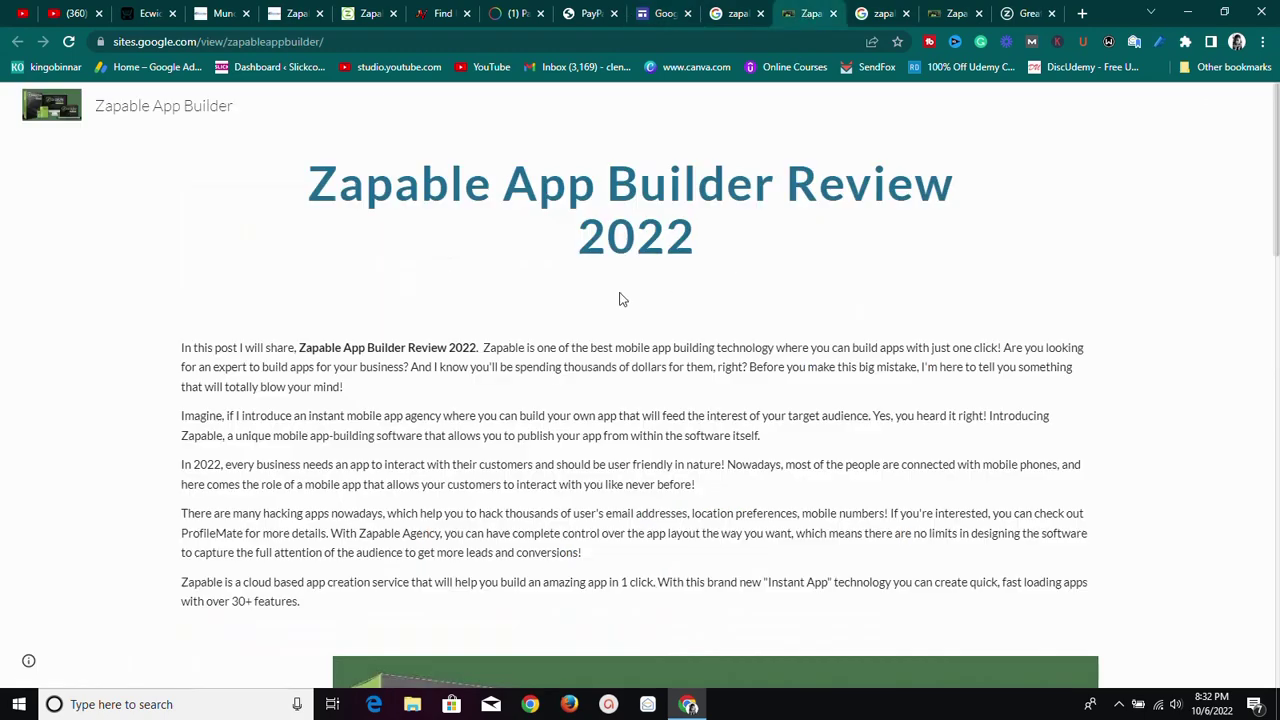
scroll(514, 300, "down", 8)
scroll(514, 308, "down", 5)
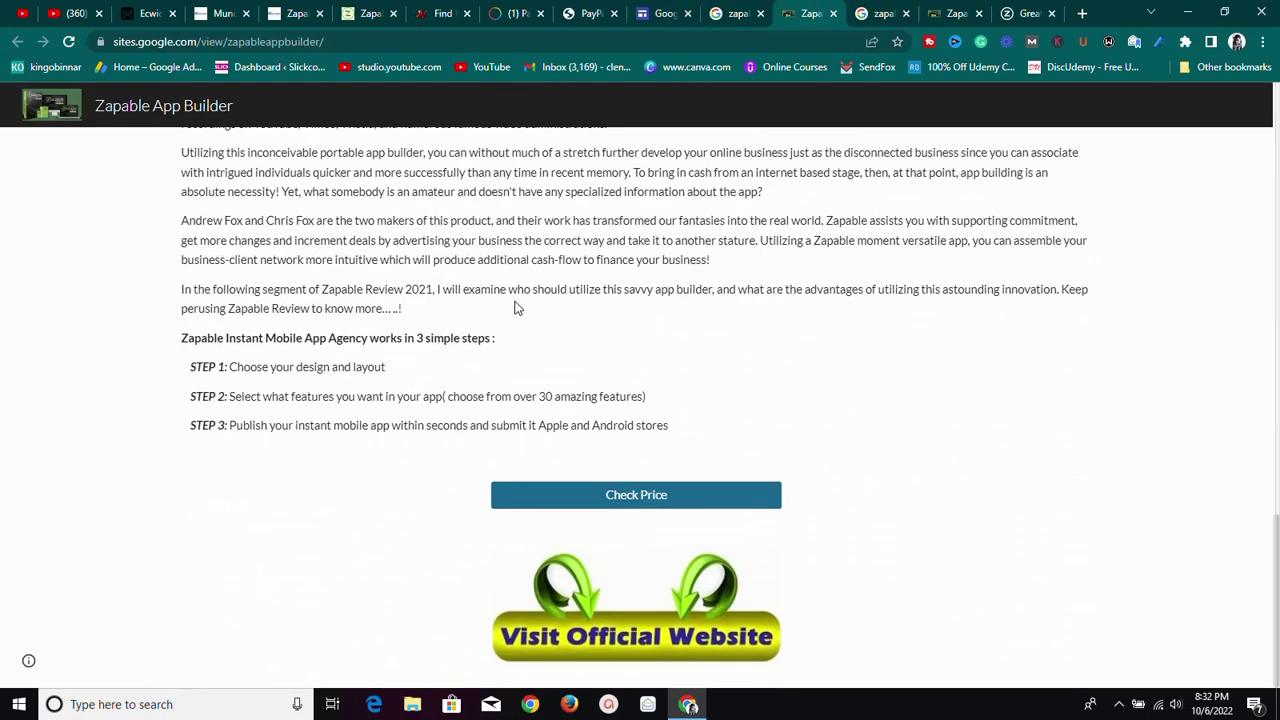
scroll(517, 305, "up", 3)
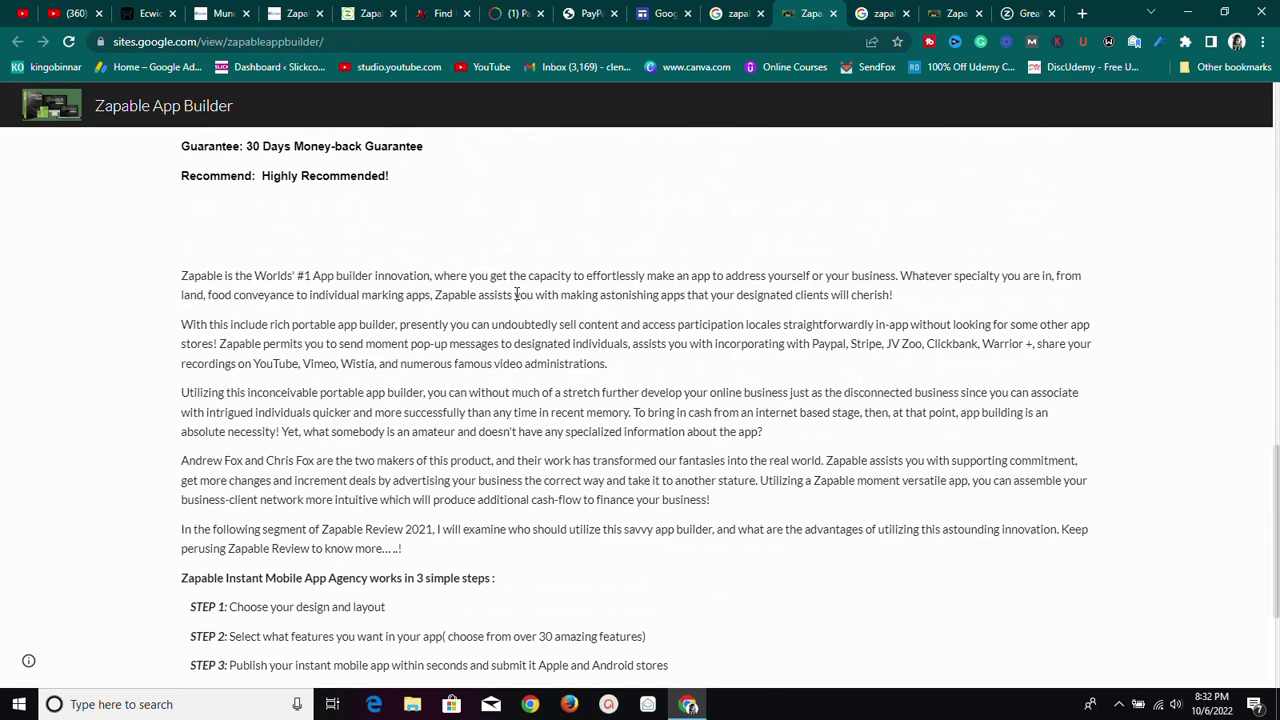
scroll(515, 293, "up", 10)
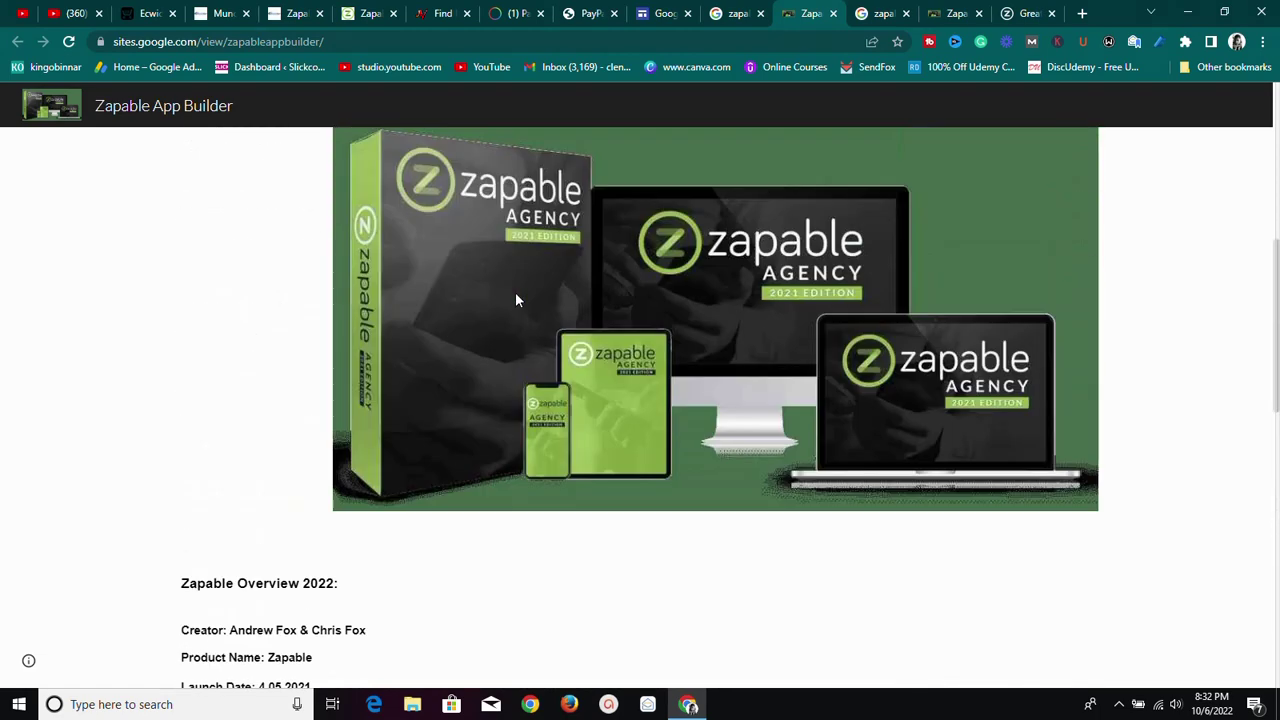
scroll(516, 299, "up", 3)
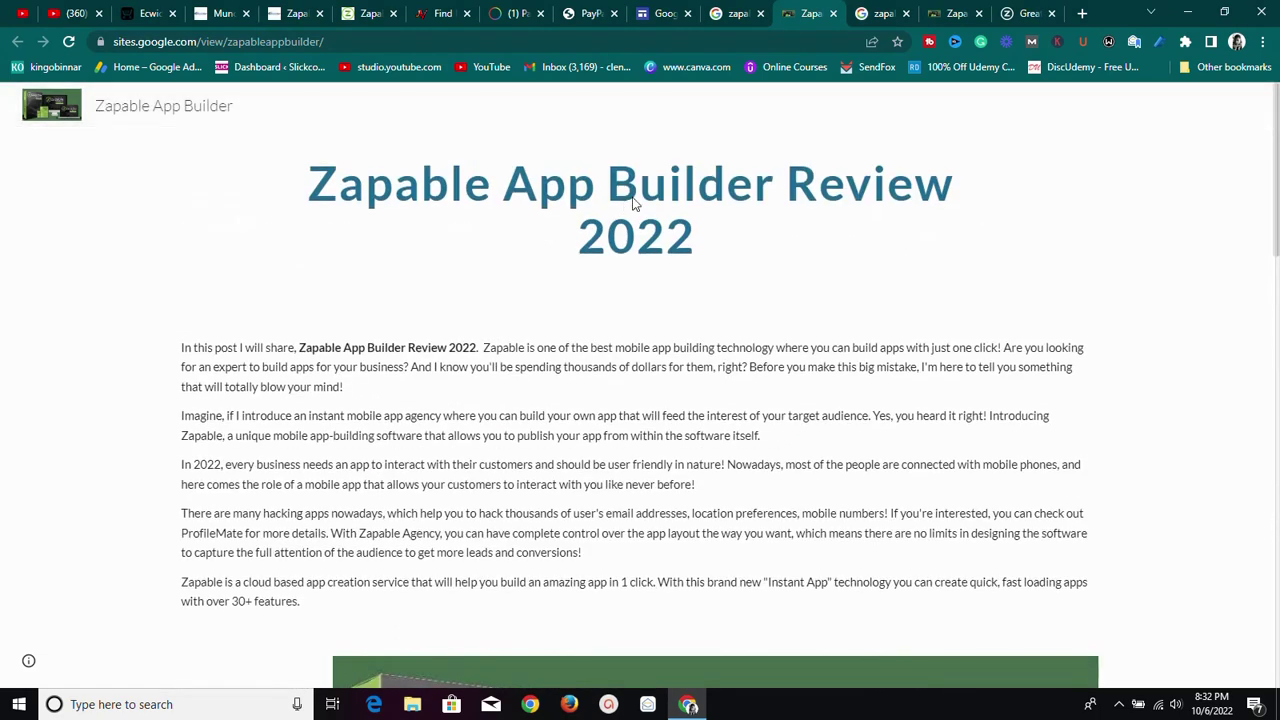
Step: Create a new site from the Blank template on the Google Sites home page, opening 'Untitled site'
left_click(671, 8)
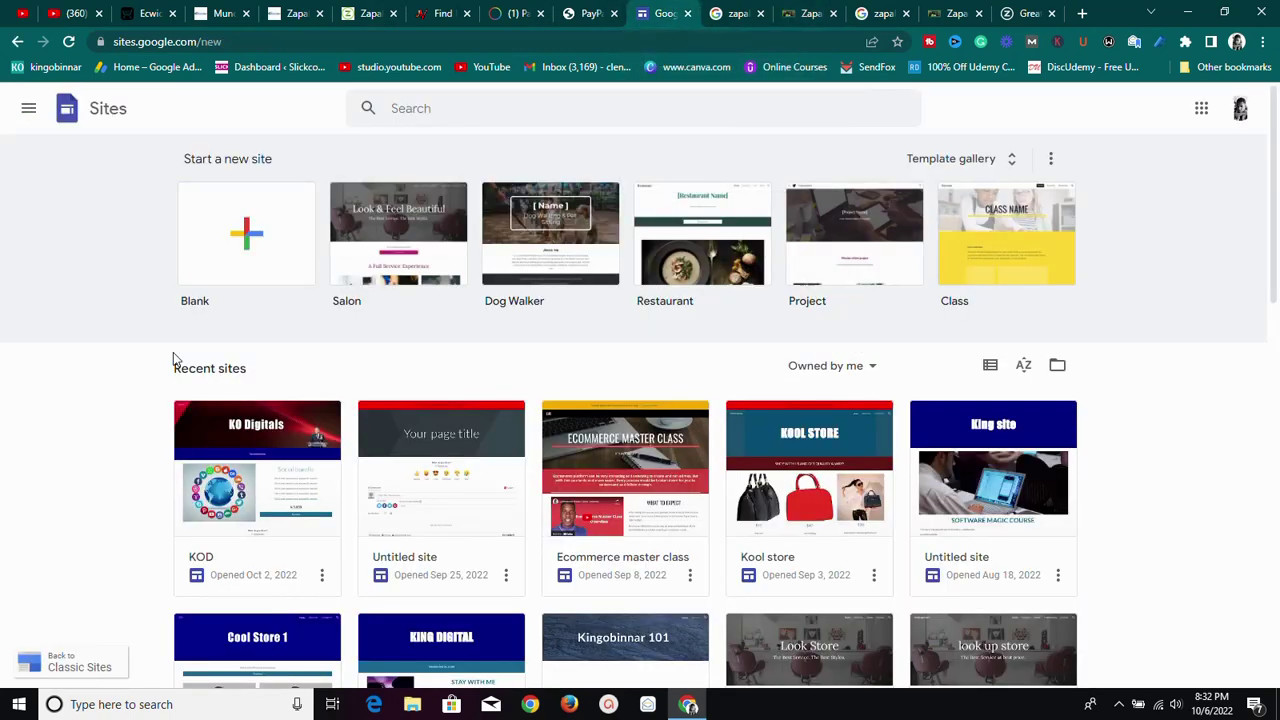
left_click(288, 277)
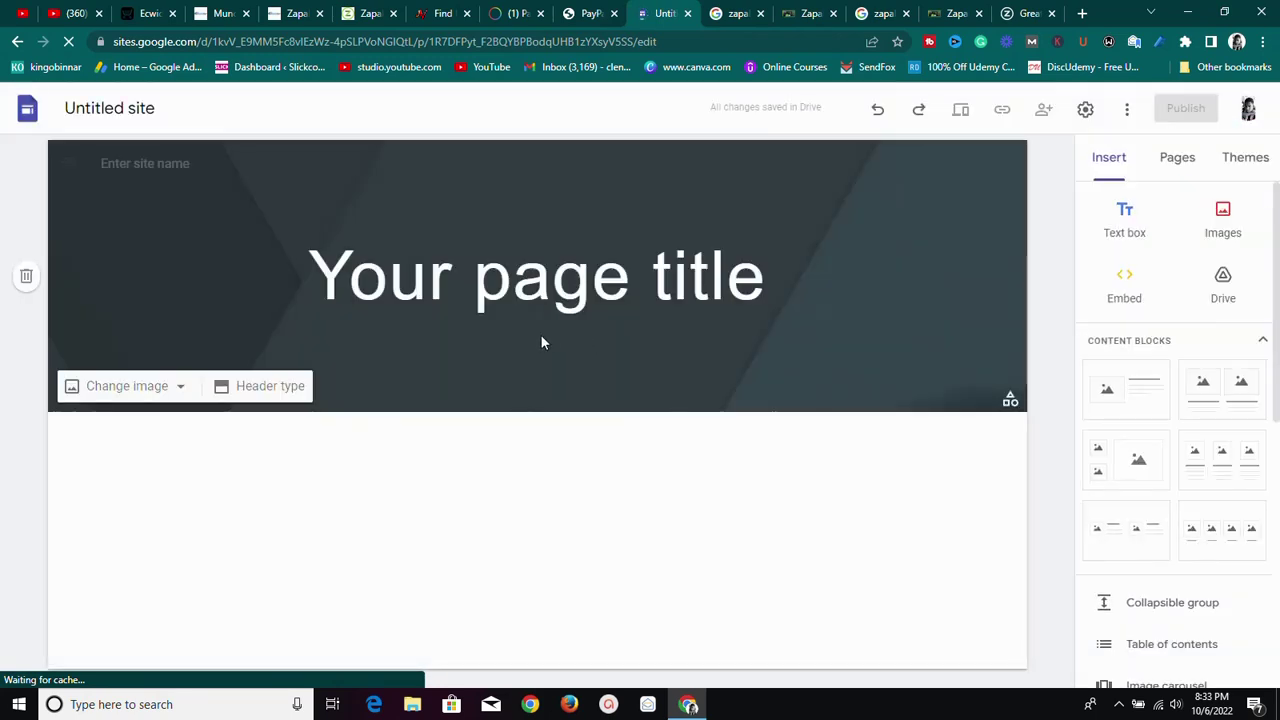
left_click(552, 285)
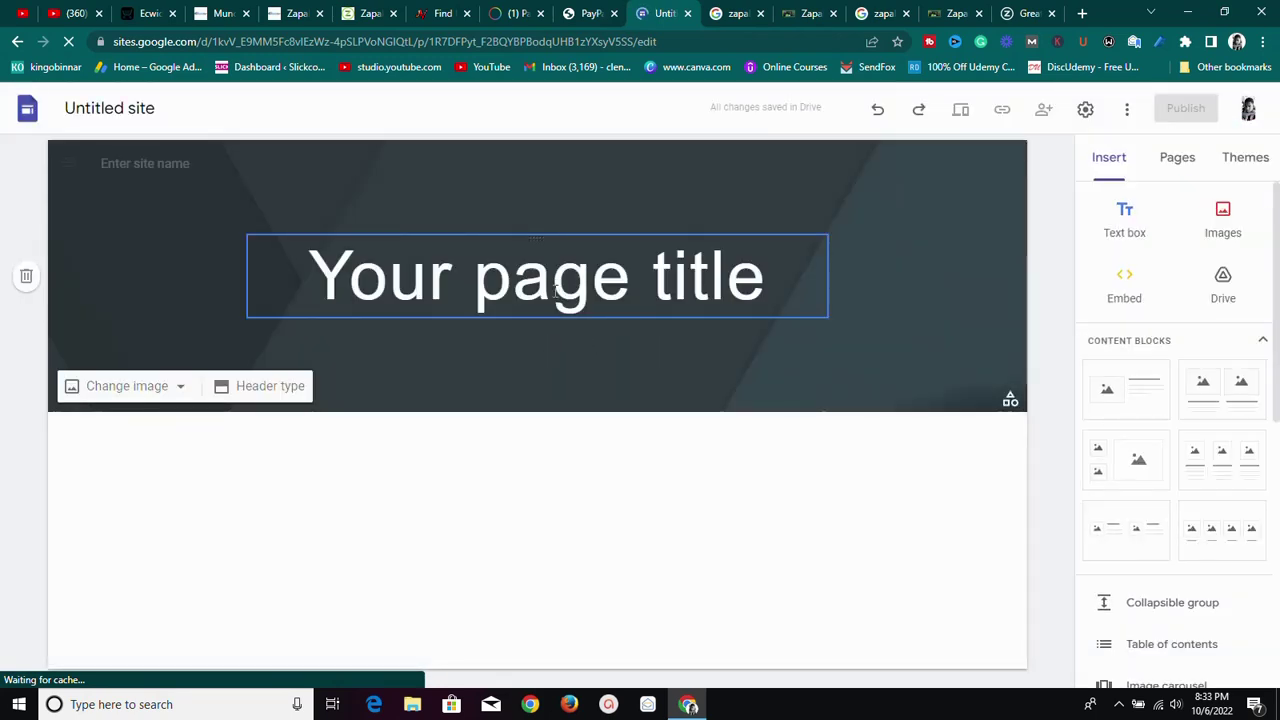
triple_click(617, 293)
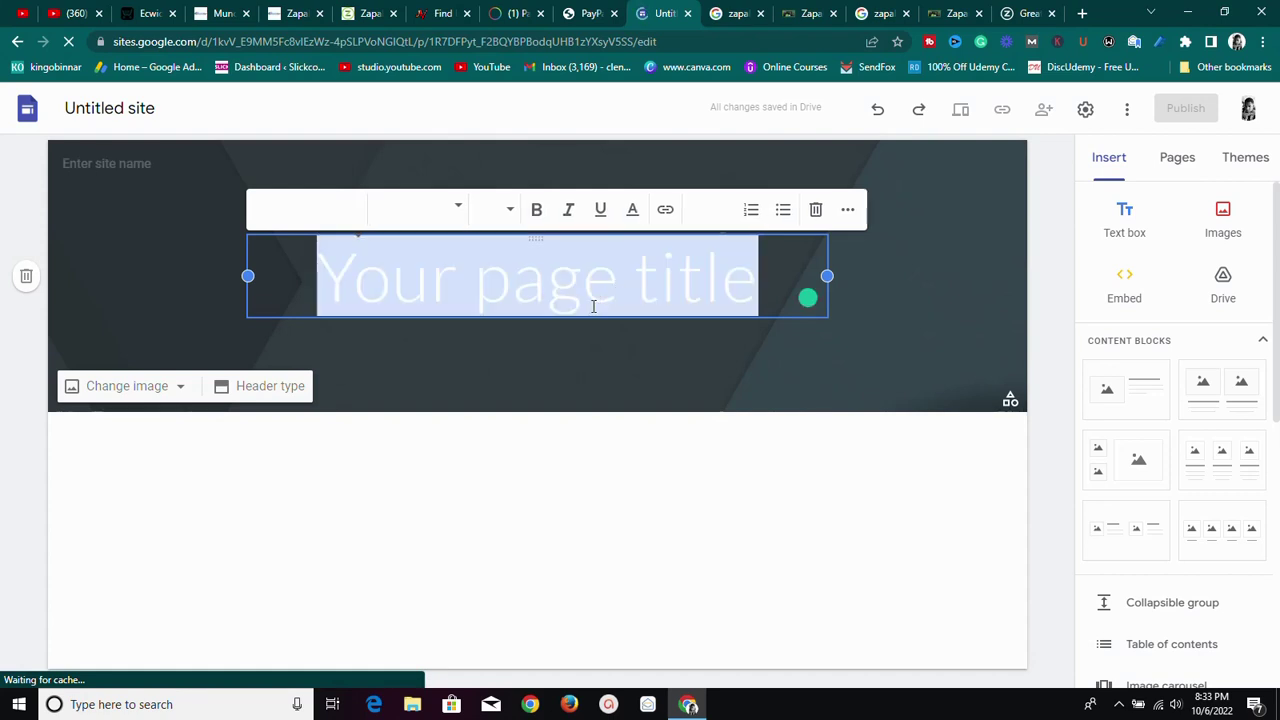
left_click(509, 478)
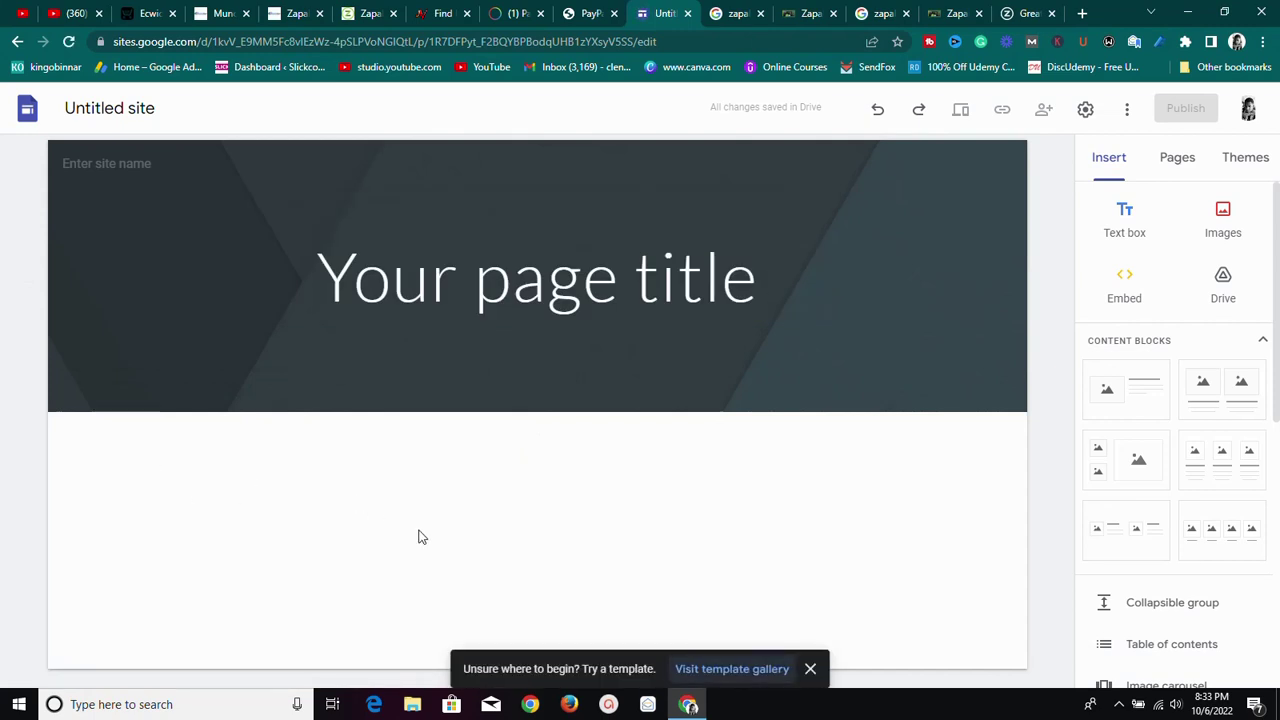